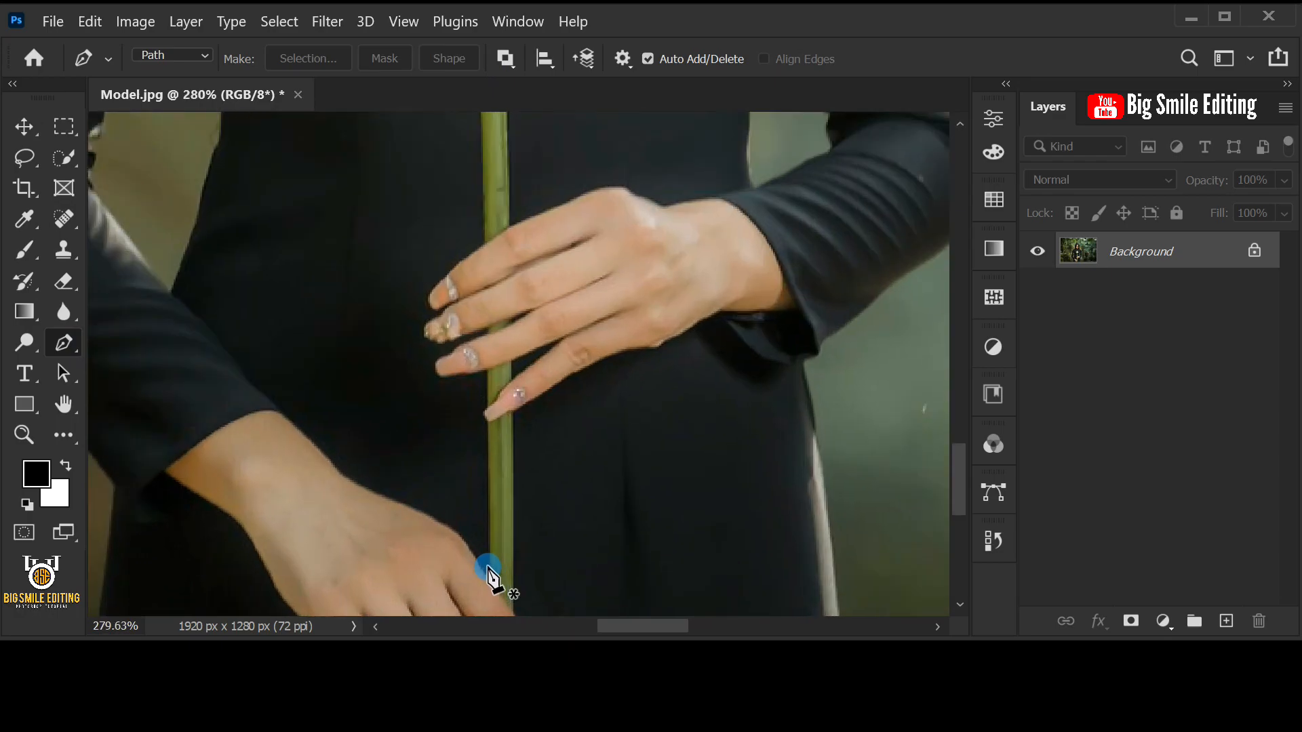
# Start a Pen tool path at the image's lower edge and outline the stem section below the lower hand's fingers
pyautogui.moveTo(506, 547); pyautogui.dragTo(553, 284)
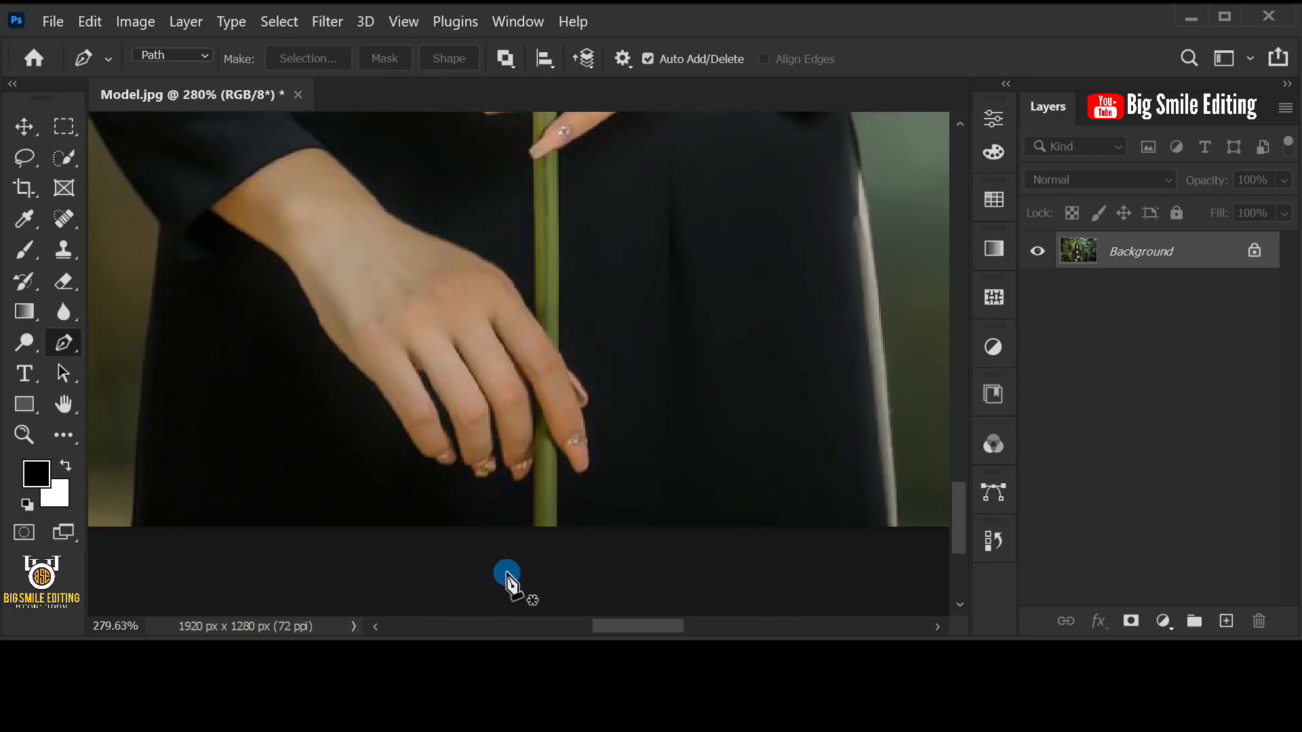
pyautogui.scroll(4, 522, 543)
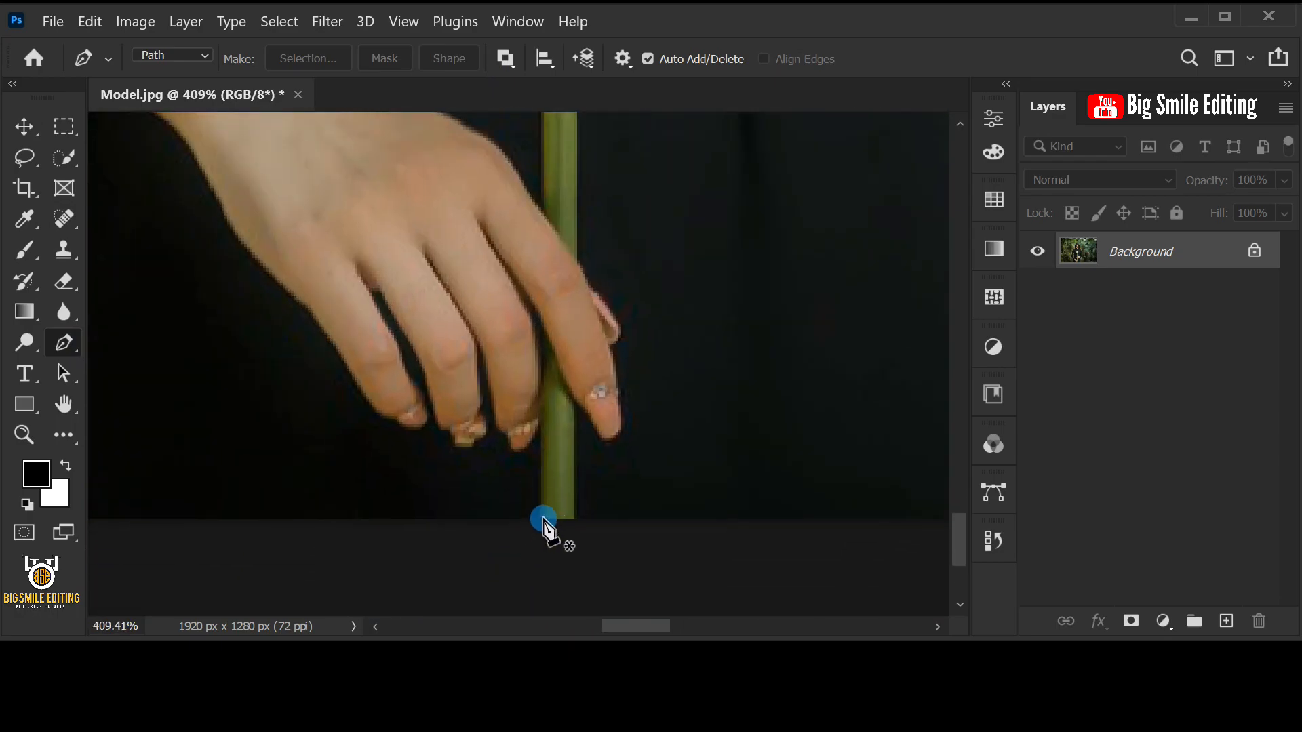
pyautogui.click(543, 519)
pyautogui.click(543, 333)
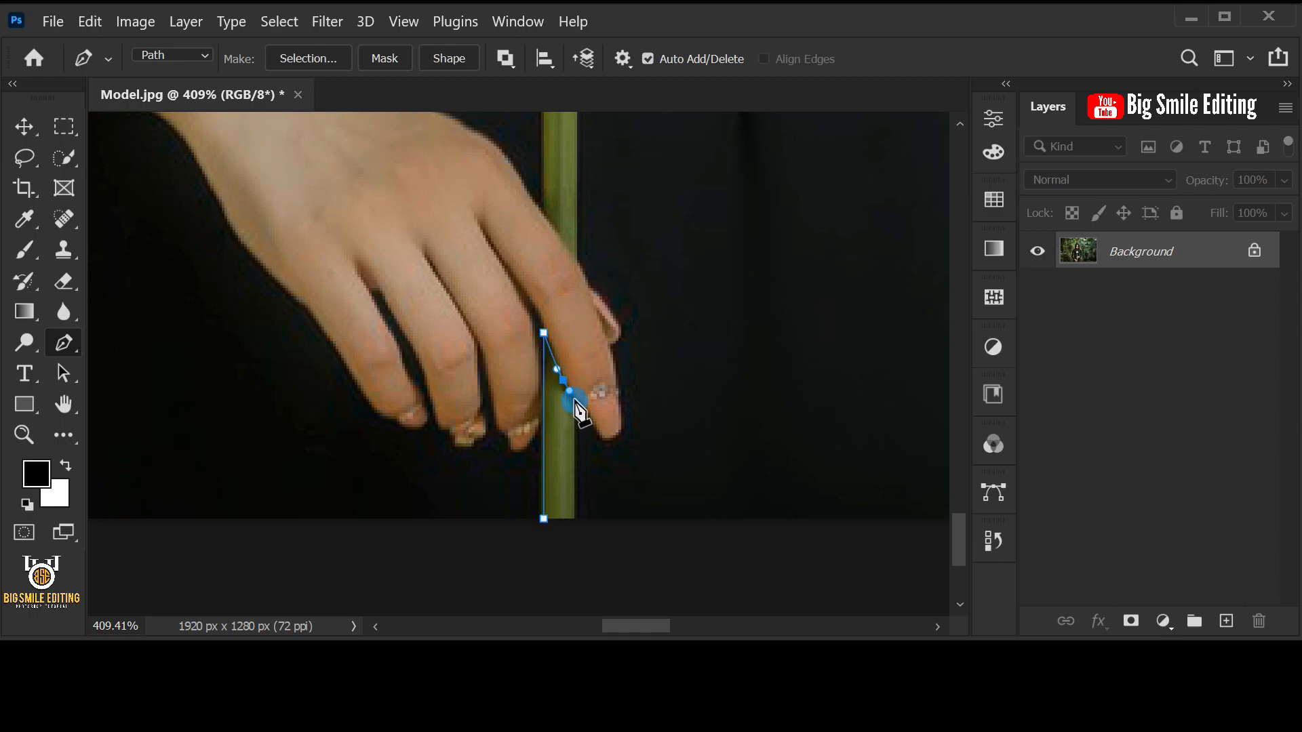
pyautogui.click(575, 400)
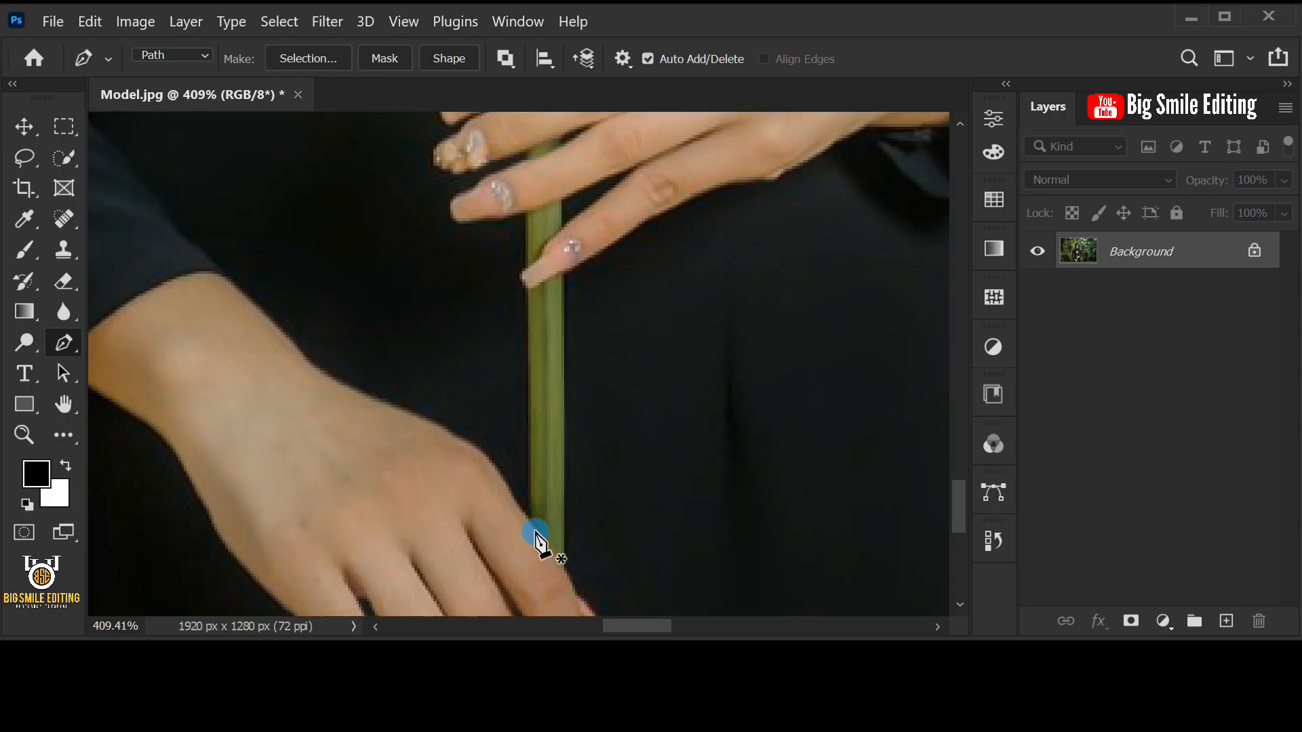
# Outline the stem sections visible between the two hands and between the upper hand's fingers with the Pen tool
pyautogui.click(564, 571)
pyautogui.click(564, 278)
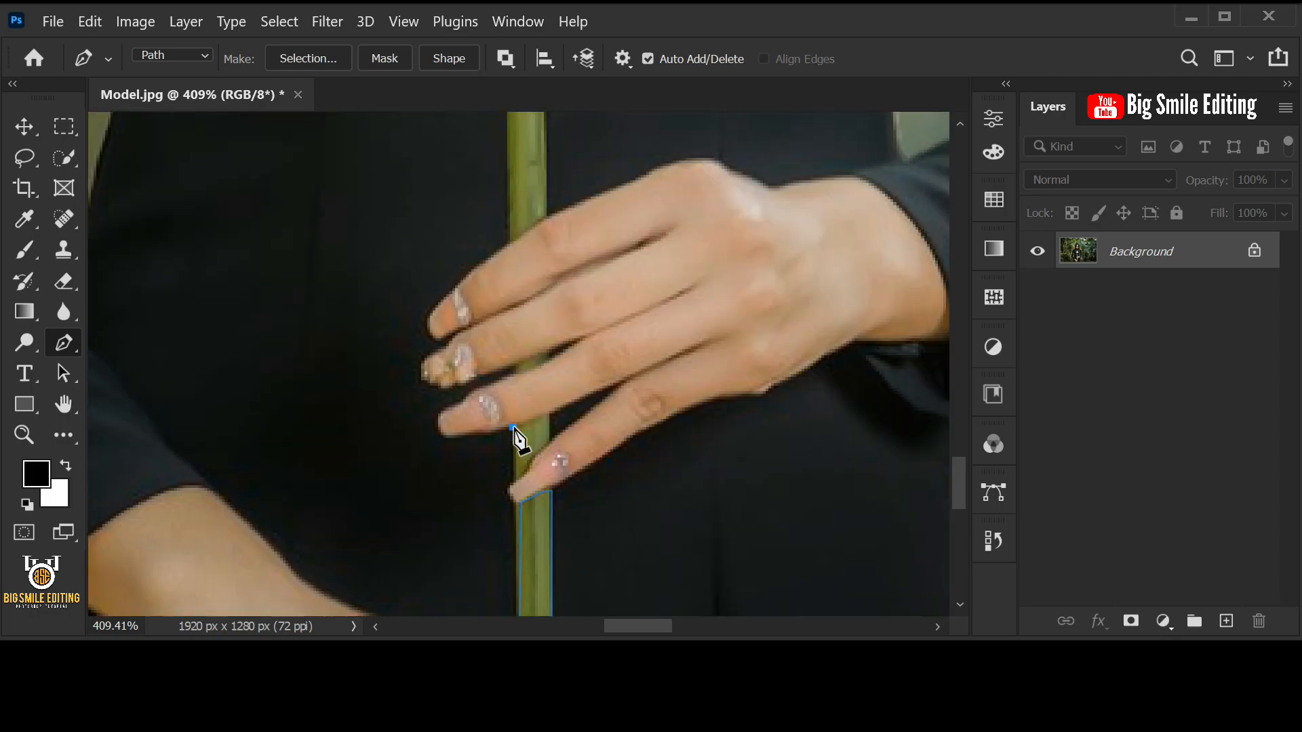
pyautogui.click(550, 444)
pyautogui.click(549, 415)
pyautogui.click(514, 427)
pyautogui.click(515, 373)
# Trace the stem's right edge above the upper hand and continue along the underside of the flower's right petal
pyautogui.scroll(5, 509, 532)
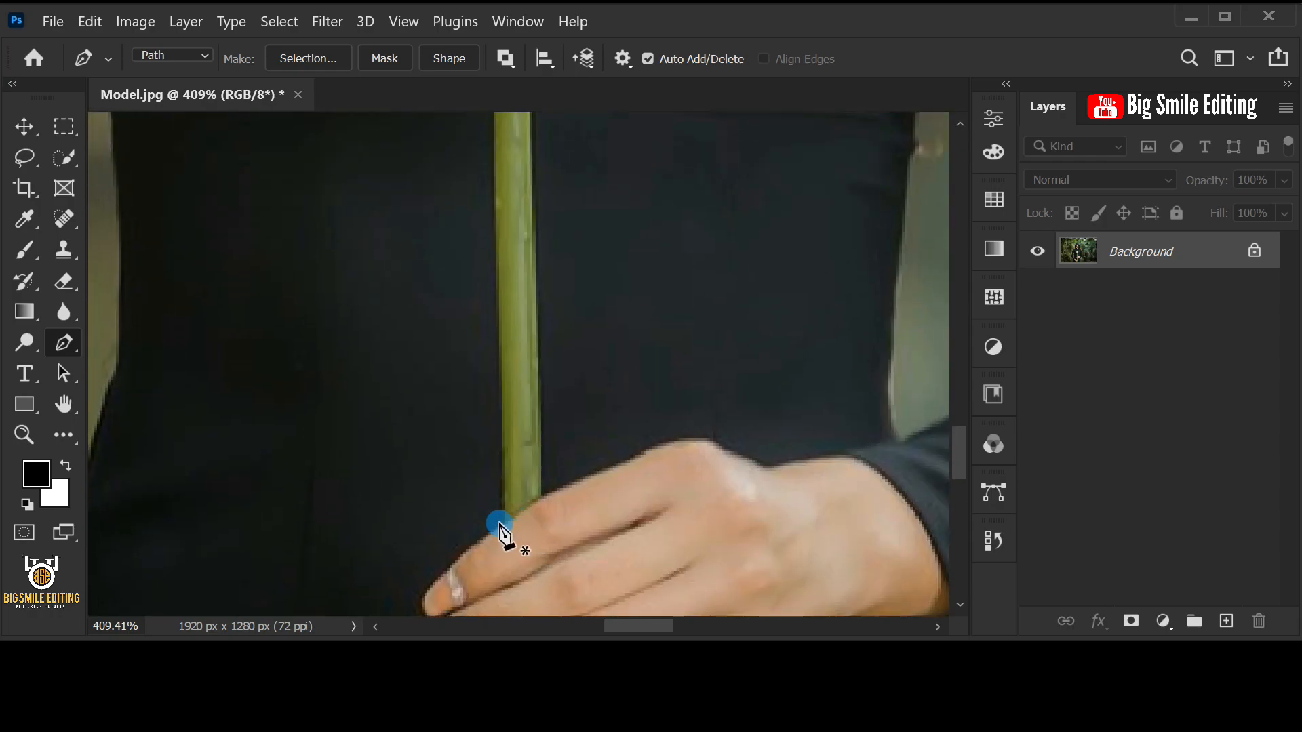
pyautogui.scroll(5, 546, 511)
pyautogui.click(536, 163)
pyautogui.moveTo(536, 164); pyautogui.dragTo(490, 396)
pyautogui.moveTo(542, 356); pyautogui.dragTo(602, 315)
pyautogui.moveTo(651, 303); pyautogui.dragTo(666, 301)
pyautogui.moveTo(678, 306); pyautogui.dragTo(693, 315)
pyautogui.moveTo(719, 323); pyautogui.dragTo(724, 322)
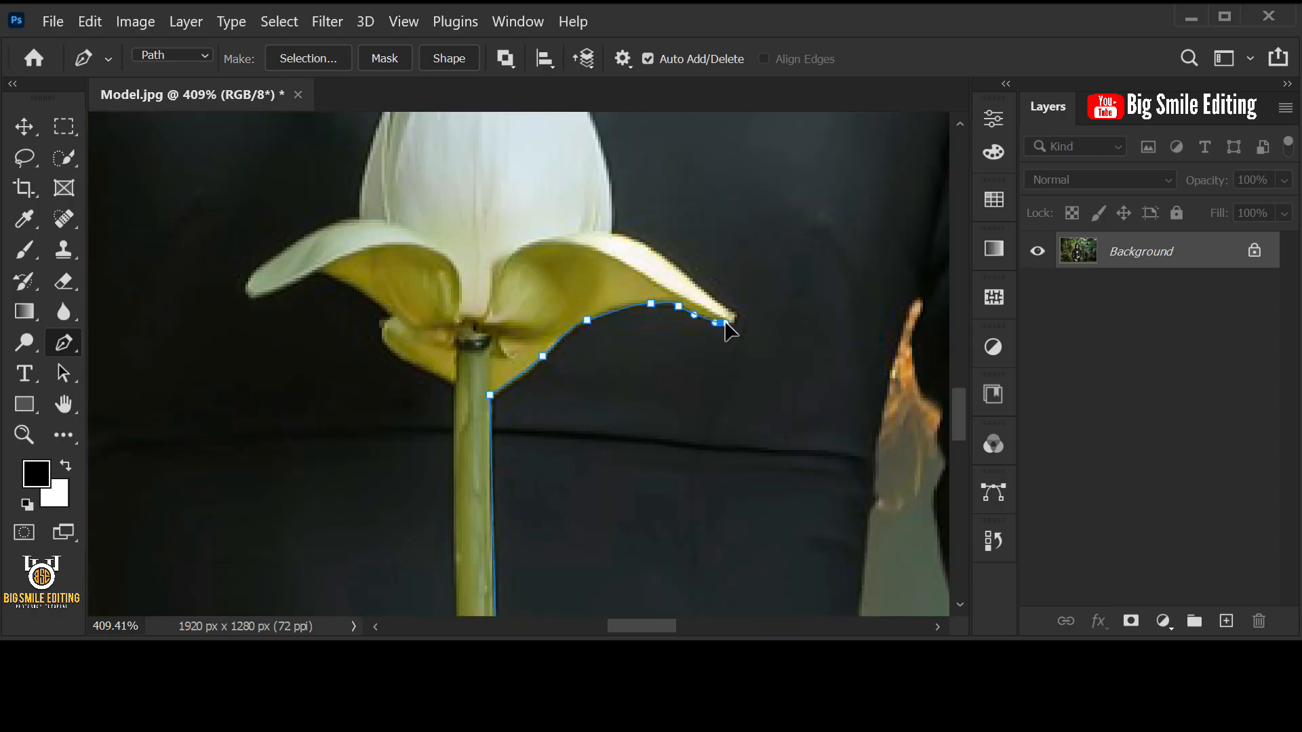
# Trace the upper edge of the right petal and the white bud over its tip and down its left side
pyautogui.moveTo(611, 234); pyautogui.dragTo(580, 234)
pyautogui.moveTo(556, 230); pyautogui.dragTo(587, 445)
pyautogui.keyDown('alt'); pyautogui.click(643, 449); pyautogui.keyUp('alt')
pyautogui.moveTo(617, 314); pyautogui.dragTo(587, 237)
pyautogui.click(571, 221)
pyautogui.click(513, 198)
pyautogui.moveTo(495, 209); pyautogui.dragTo(492, 217)
pyautogui.click(434, 301)
pyautogui.click(434, 285)
# Trace around the flower's left petal and along its underside back to the stem
pyautogui.moveTo(391, 428); pyautogui.dragTo(387, 511)
pyautogui.keyDown('alt'); pyautogui.click(391, 429); pyautogui.keyUp('alt')
pyautogui.moveTo(310, 468); pyautogui.dragTo(280, 514)
pyautogui.moveTo(303, 508); pyautogui.dragTo(362, 484)
pyautogui.moveTo(419, 532); pyautogui.dragTo(428, 571)
pyautogui.click(485, 598)
# Trace the stem's left edge down to the upper hand and close the flower path there
pyautogui.moveTo(505, 594); pyautogui.dragTo(581, 124)
pyautogui.click(564, 354)
pyautogui.moveTo(590, 473); pyautogui.dragTo(587, 351)
pyautogui.click(569, 503)
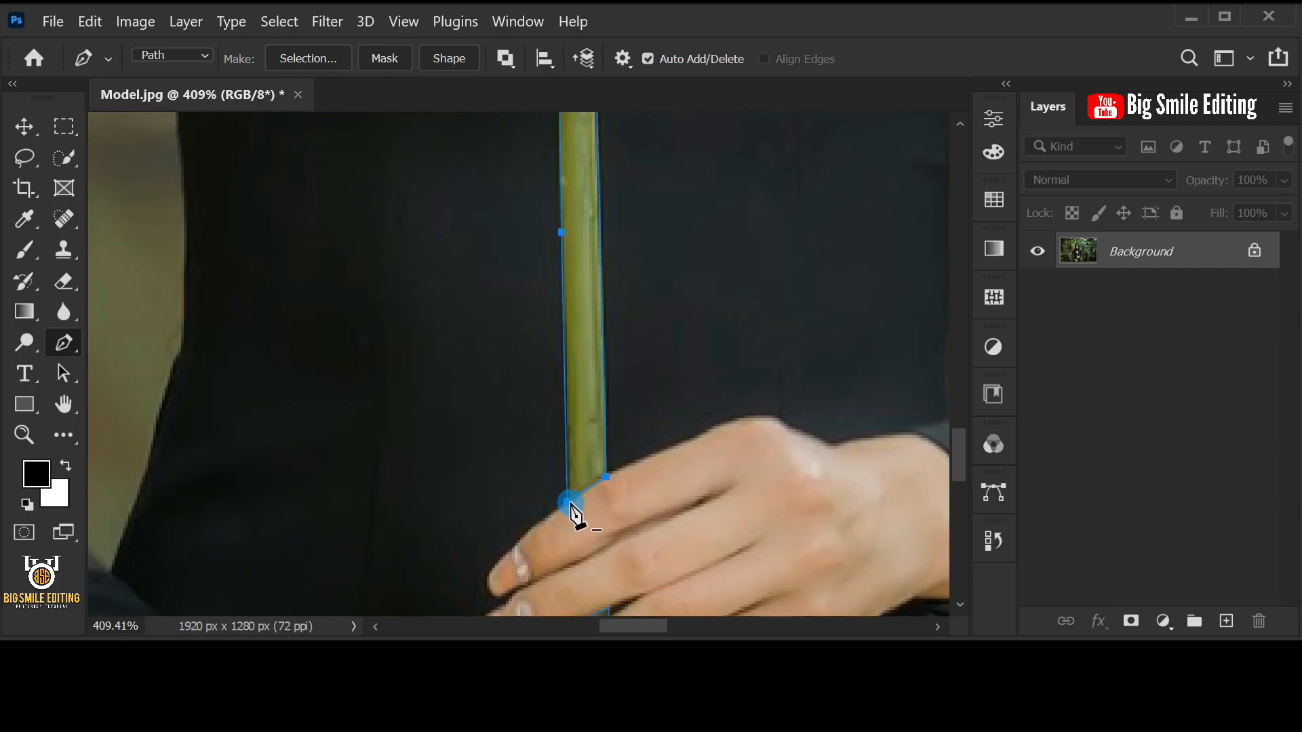
# Turn the flower and stem path into a selection and copy it onto a new layer
pyautogui.hotkey('ctrl', '0')
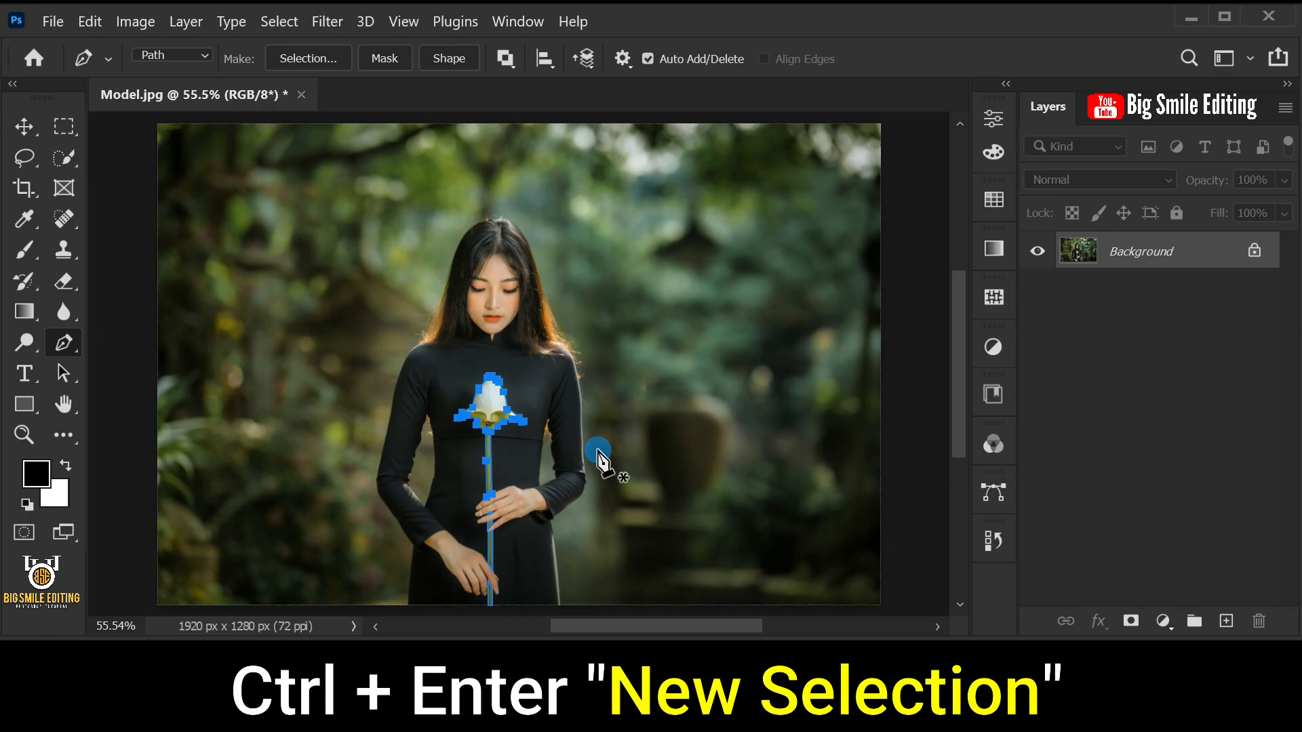
pyautogui.hotkey('ctrl', 'Return')
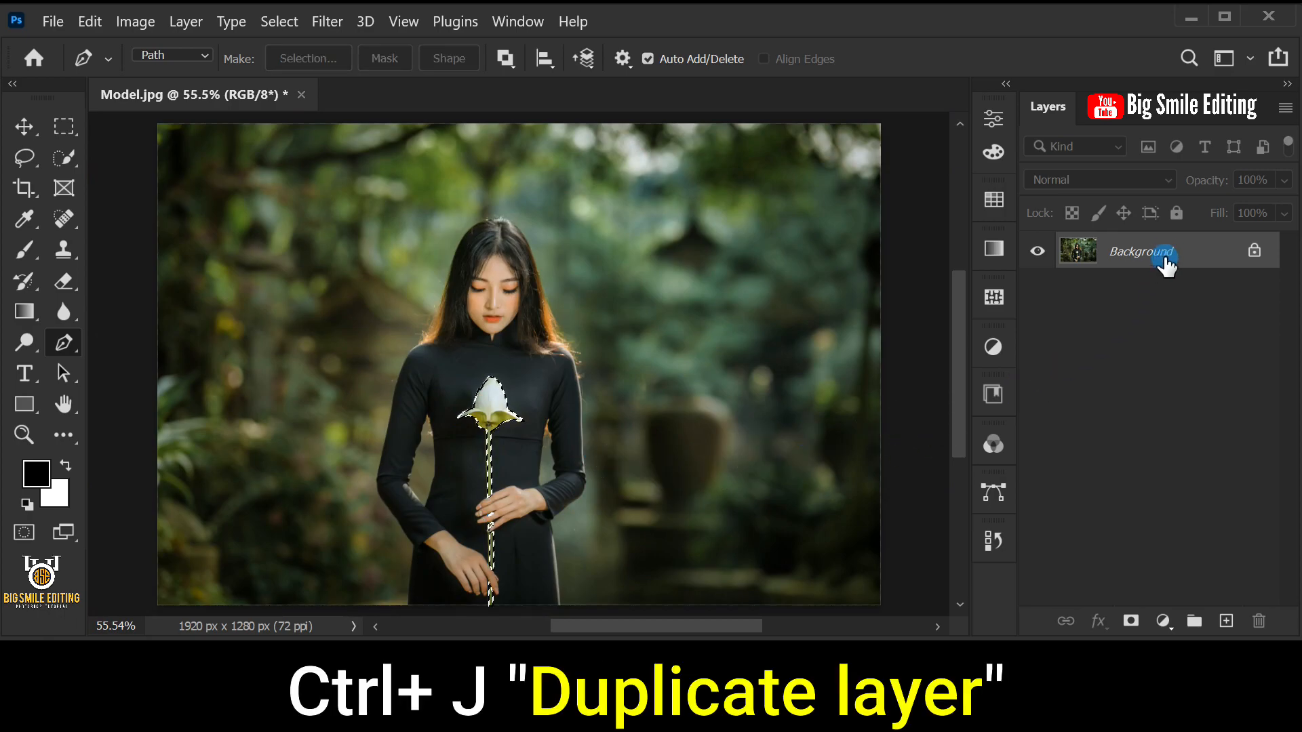
pyautogui.hotkey('ctrl', 'j')
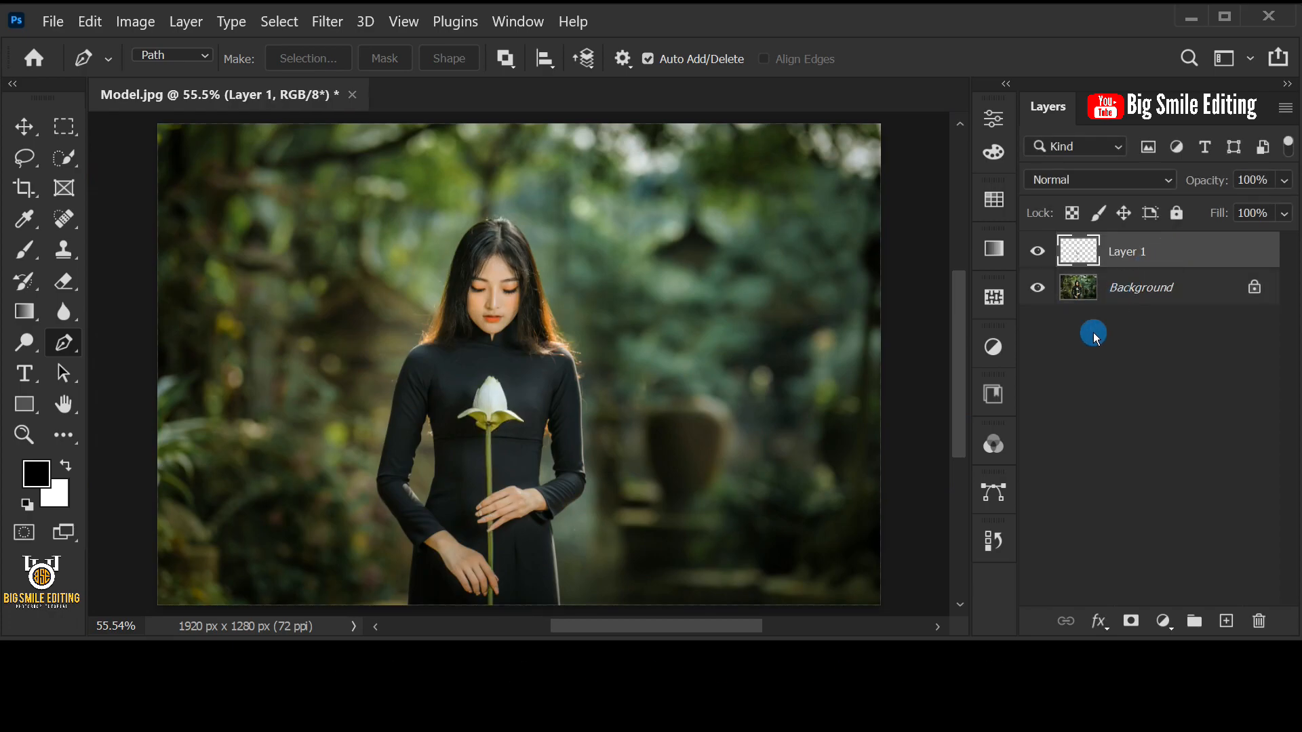
# Duplicate the Background layer and mask the copy to the woman using Select Subject
pyautogui.click(1198, 300)
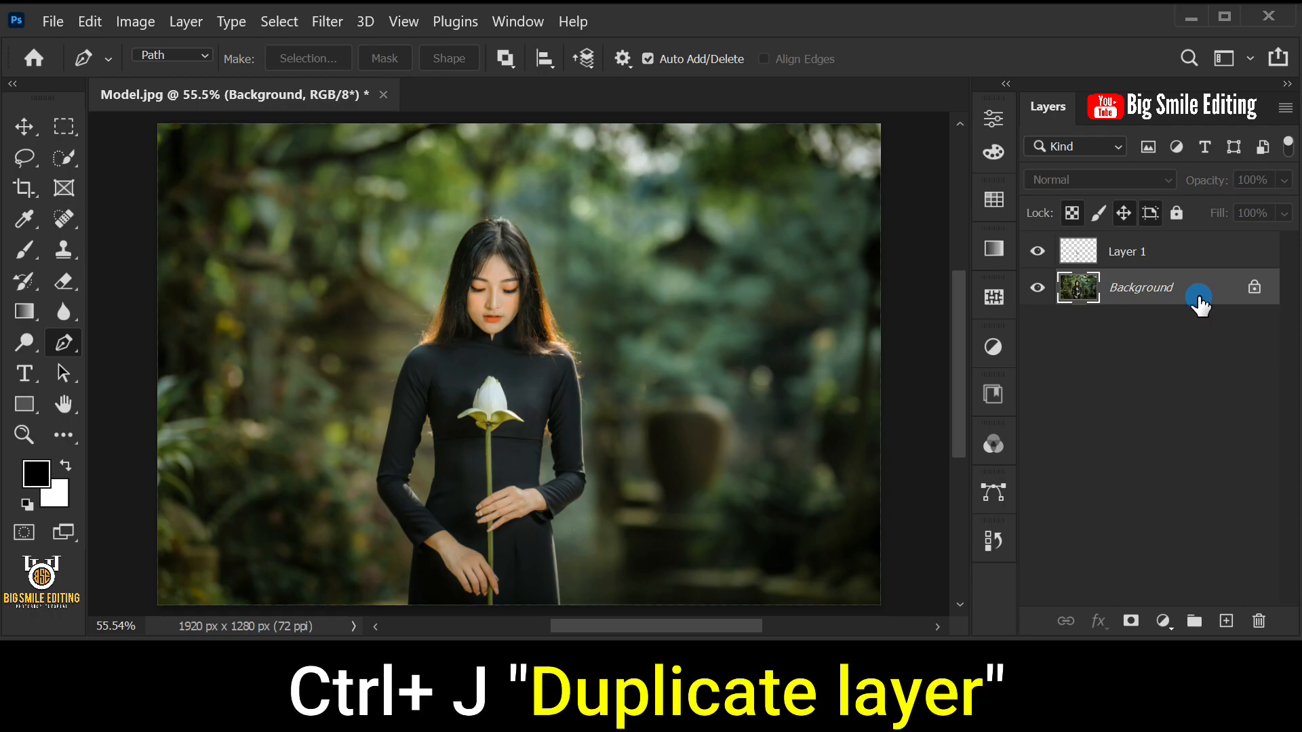
pyautogui.hotkey('ctrl', 'j')
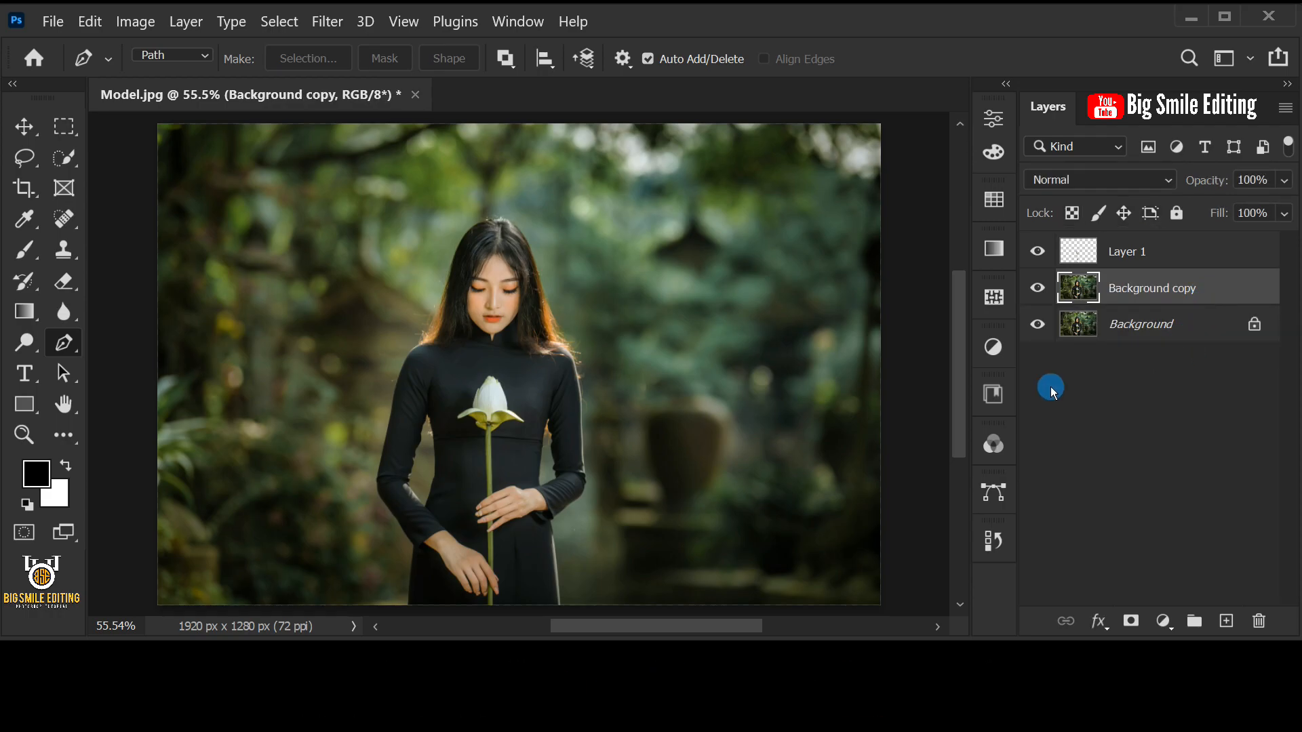
pyautogui.click(294, 27)
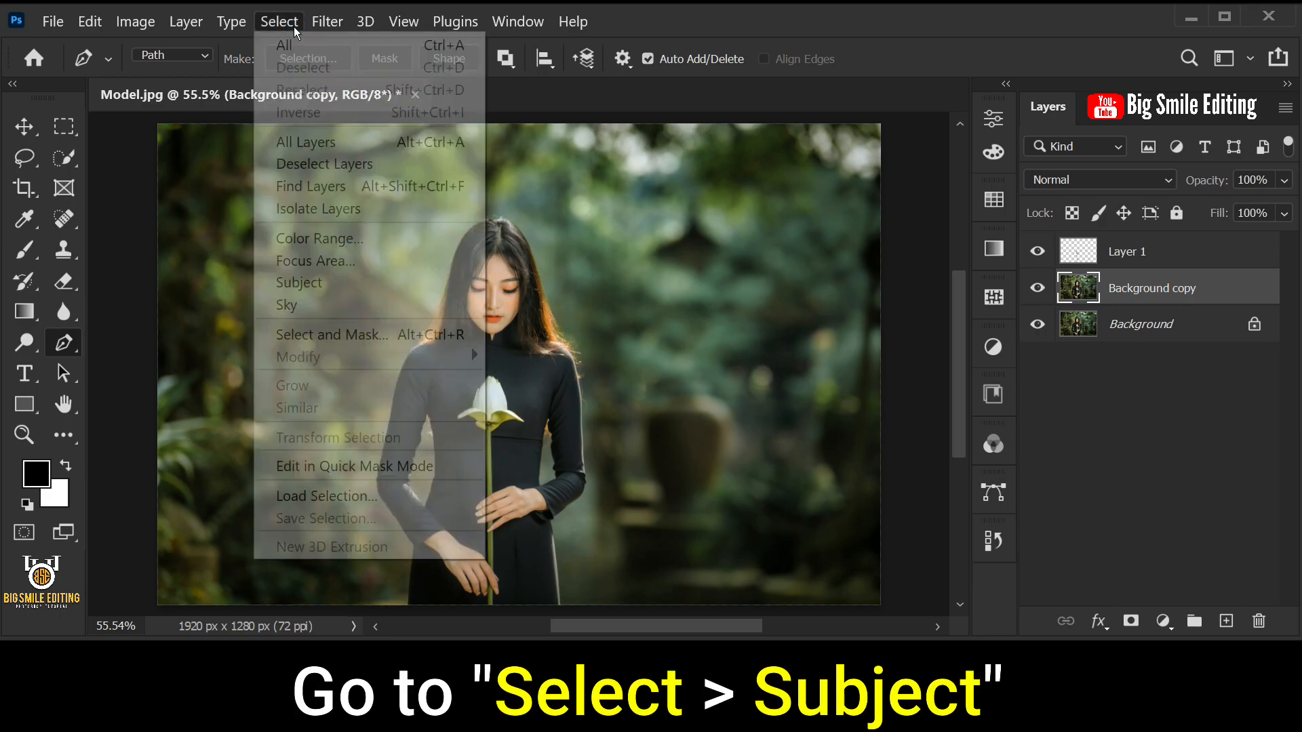
pyautogui.click(424, 283)
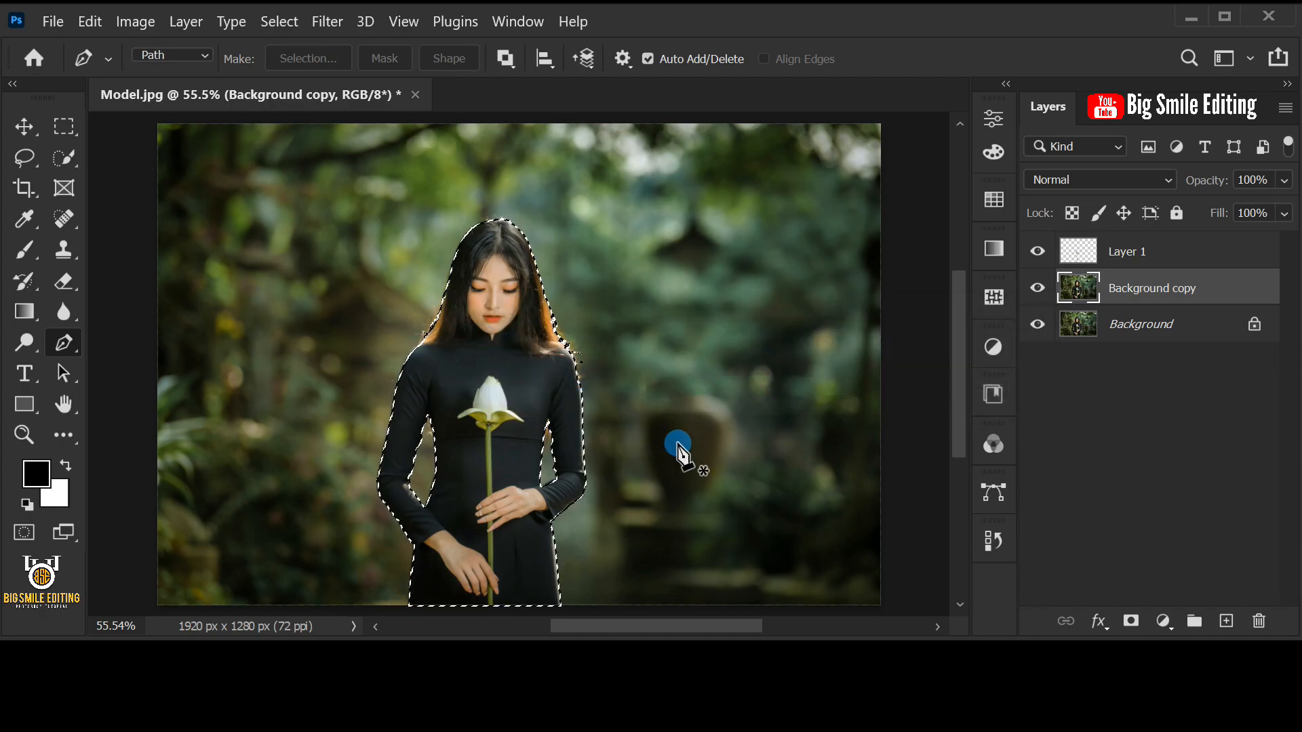
pyautogui.click(1130, 621)
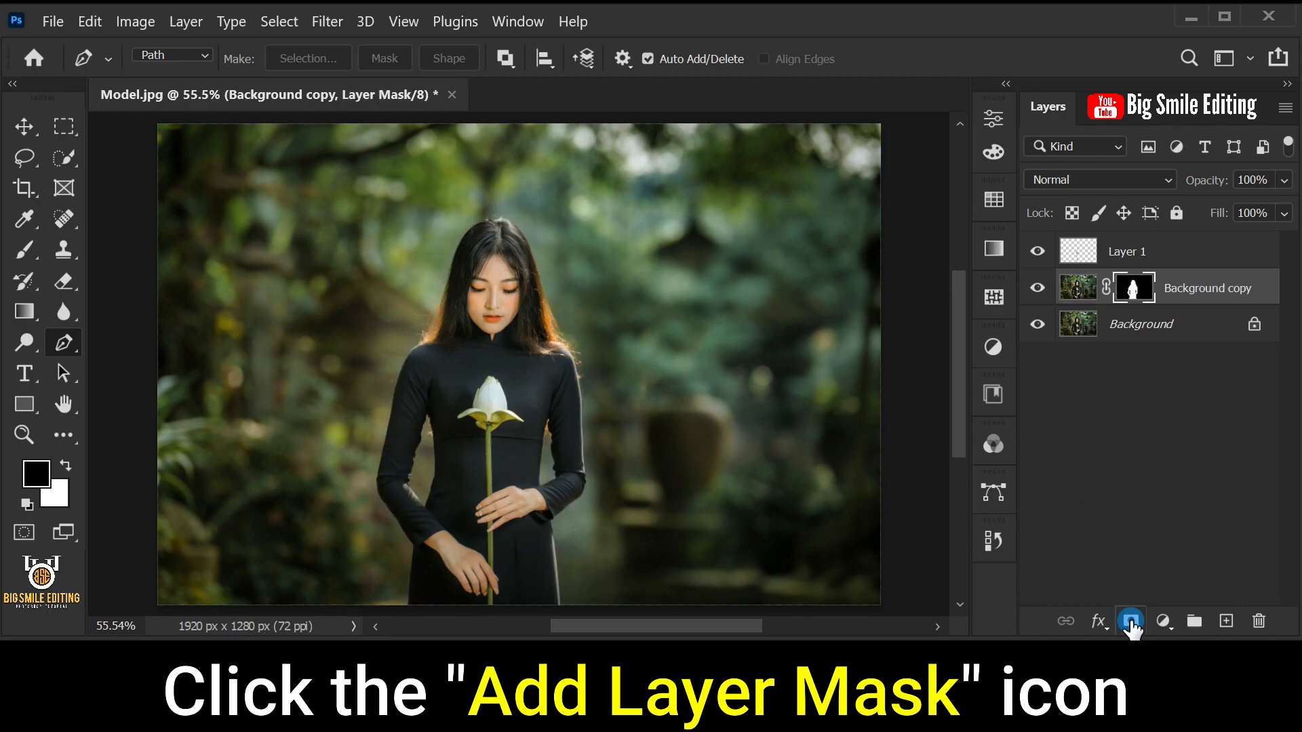
# Add an Exposure adjustment layer directly above Background with Exposure -2.17 and Gamma Correction 0.50
pyautogui.click(1162, 328)
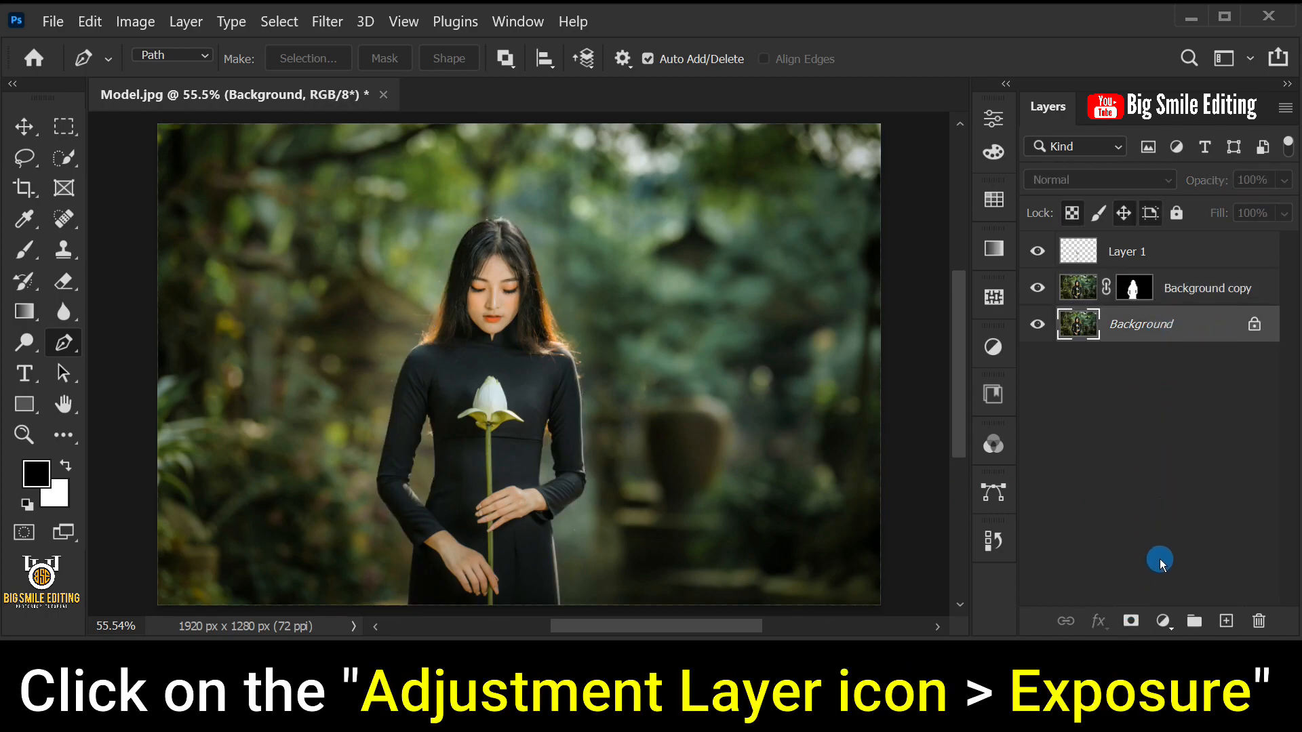
pyautogui.click(1163, 621)
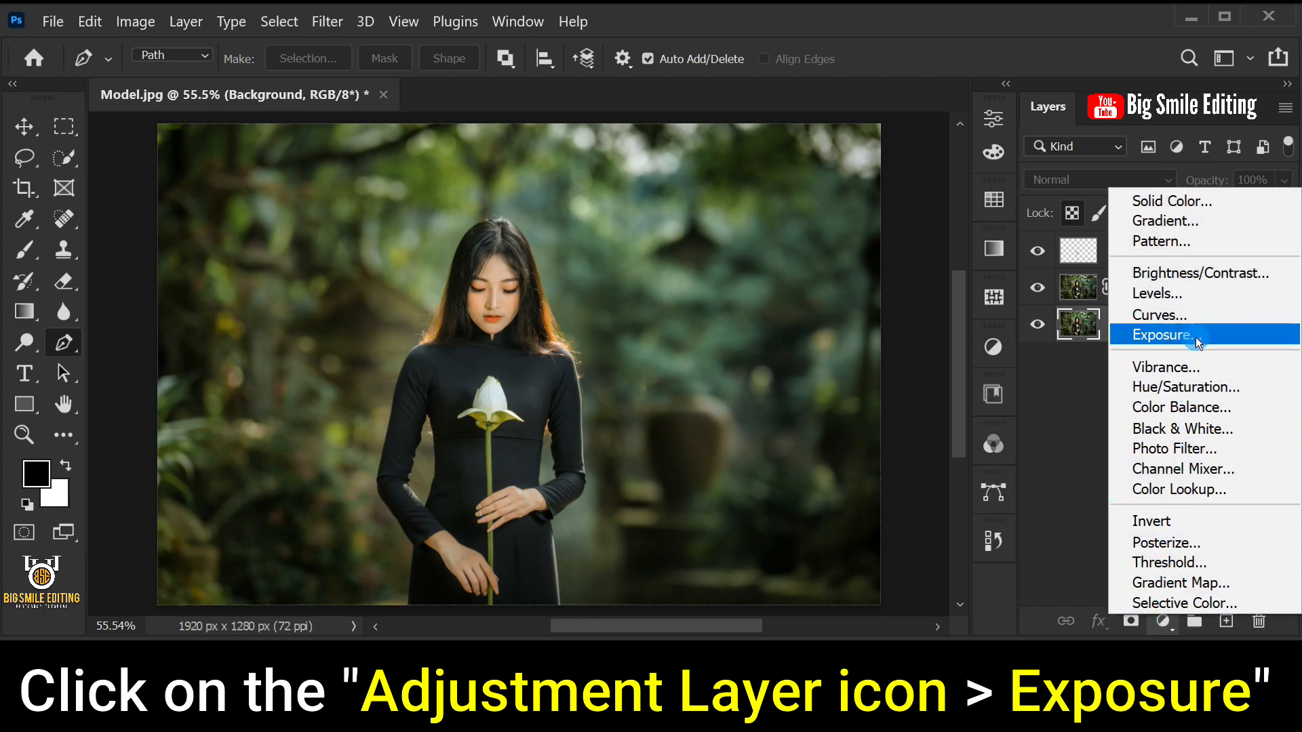
pyautogui.click(1243, 336)
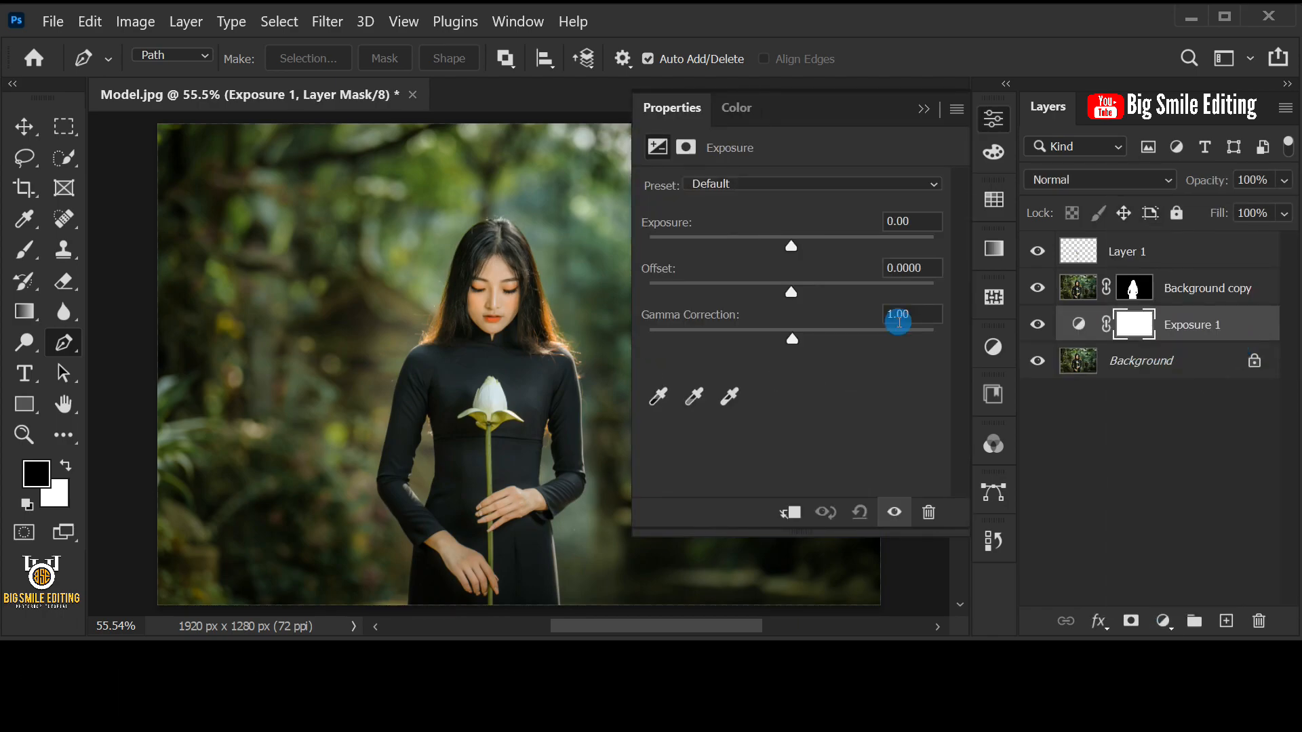
pyautogui.moveTo(797, 253); pyautogui.dragTo(743, 249)
pyautogui.press('Return')
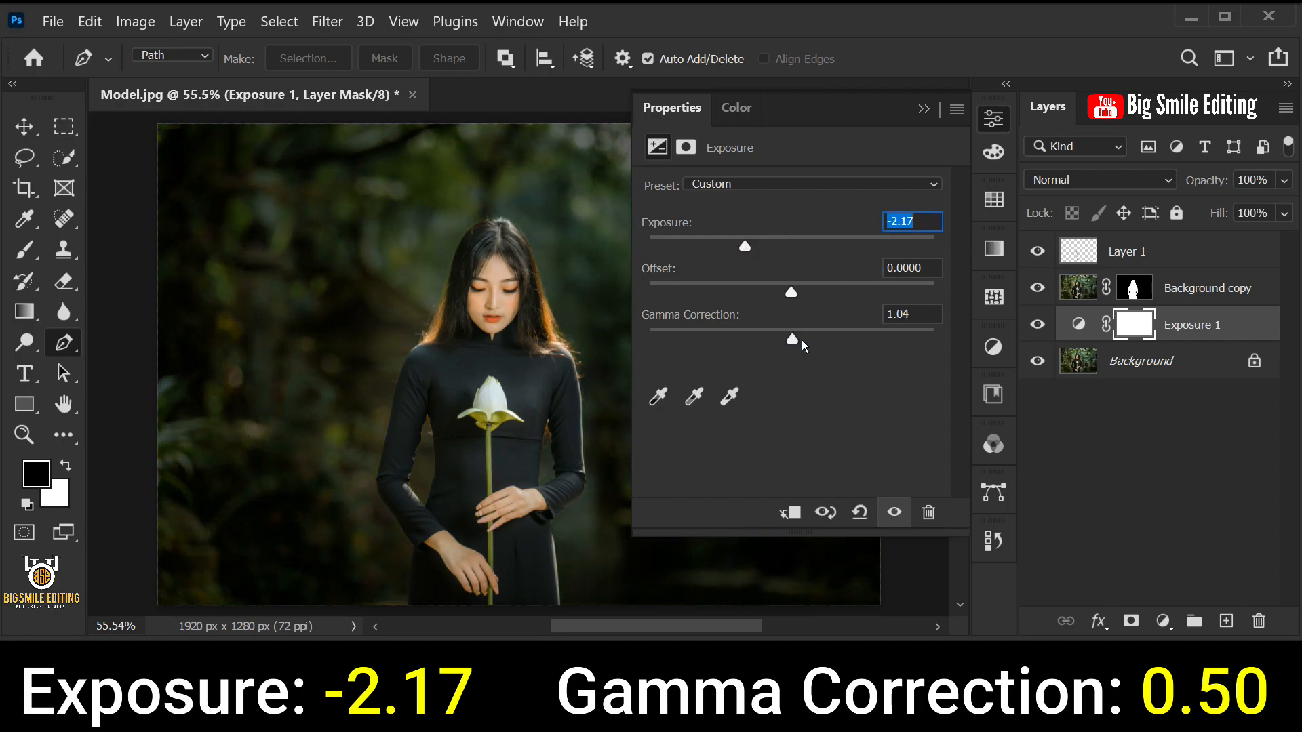
pyautogui.moveTo(792, 338); pyautogui.dragTo(847, 345)
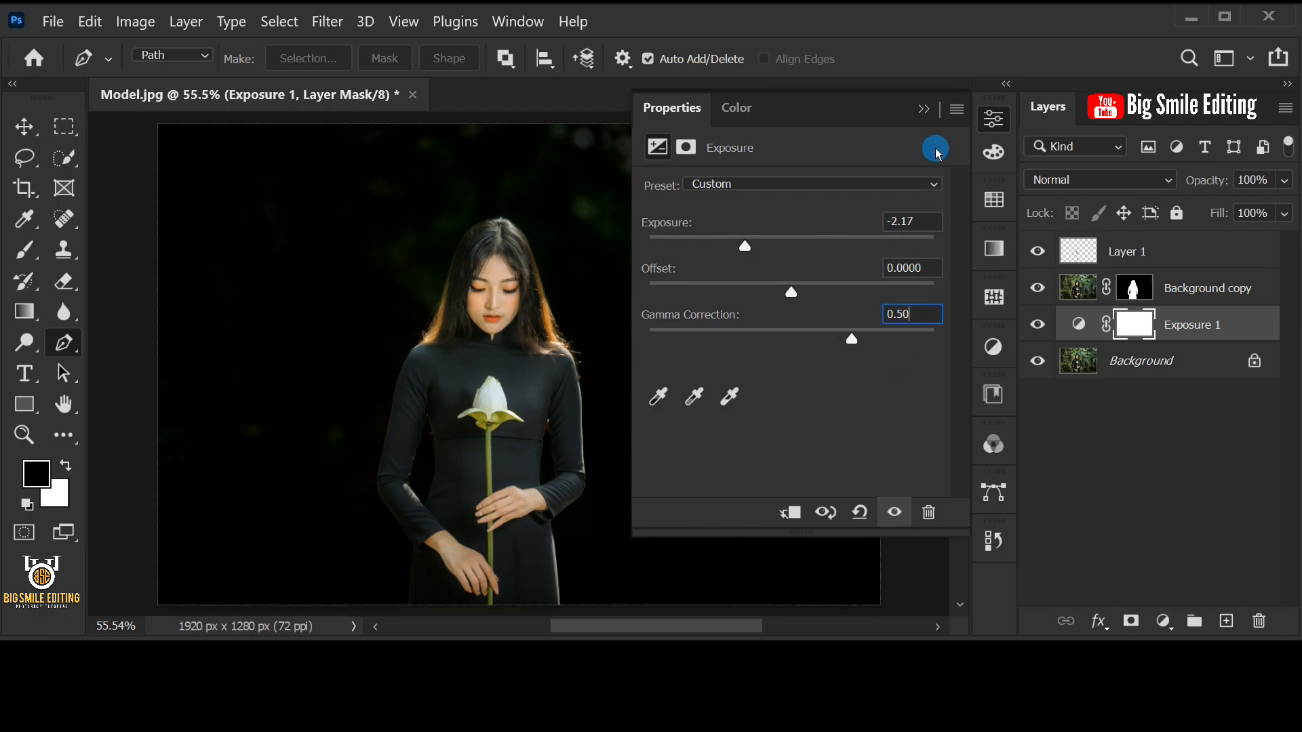
pyautogui.click(924, 109)
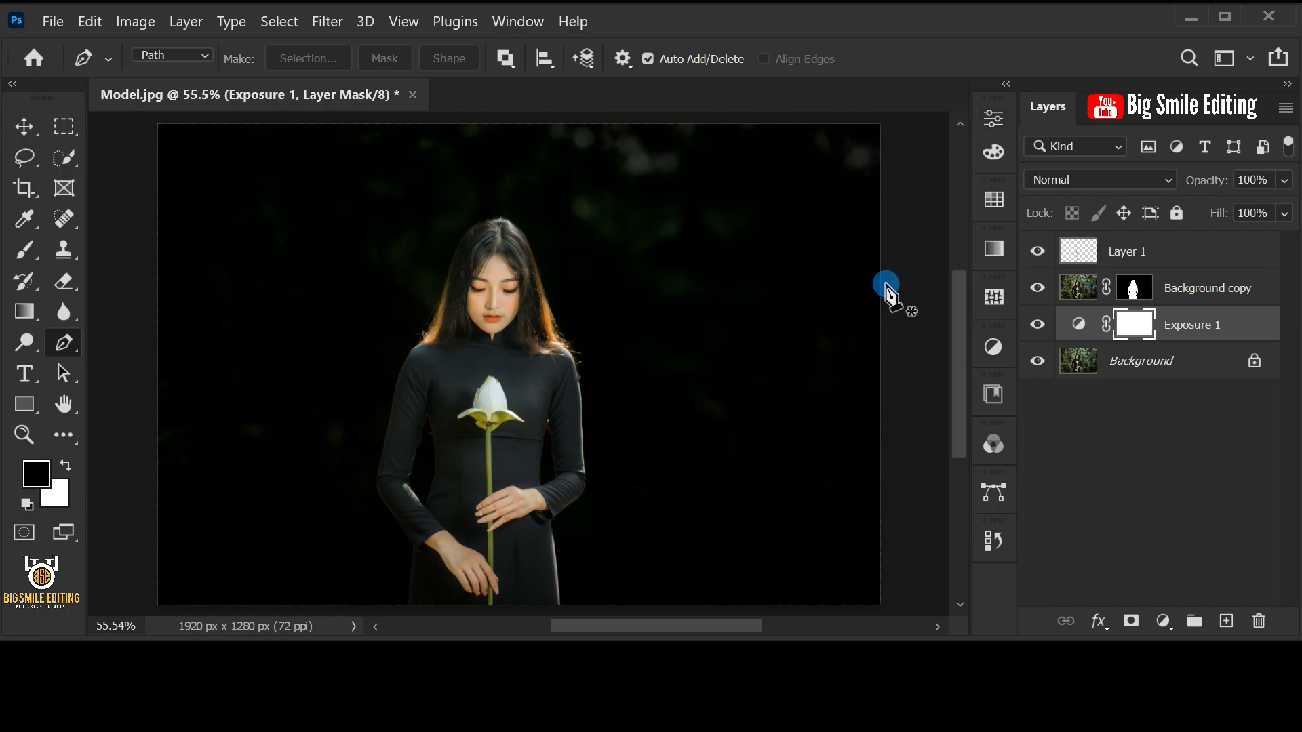
# Add a Brightness/Contrast adjustment layer above Background copy with Brightness -65 and Contrast 70
pyautogui.click(1227, 289)
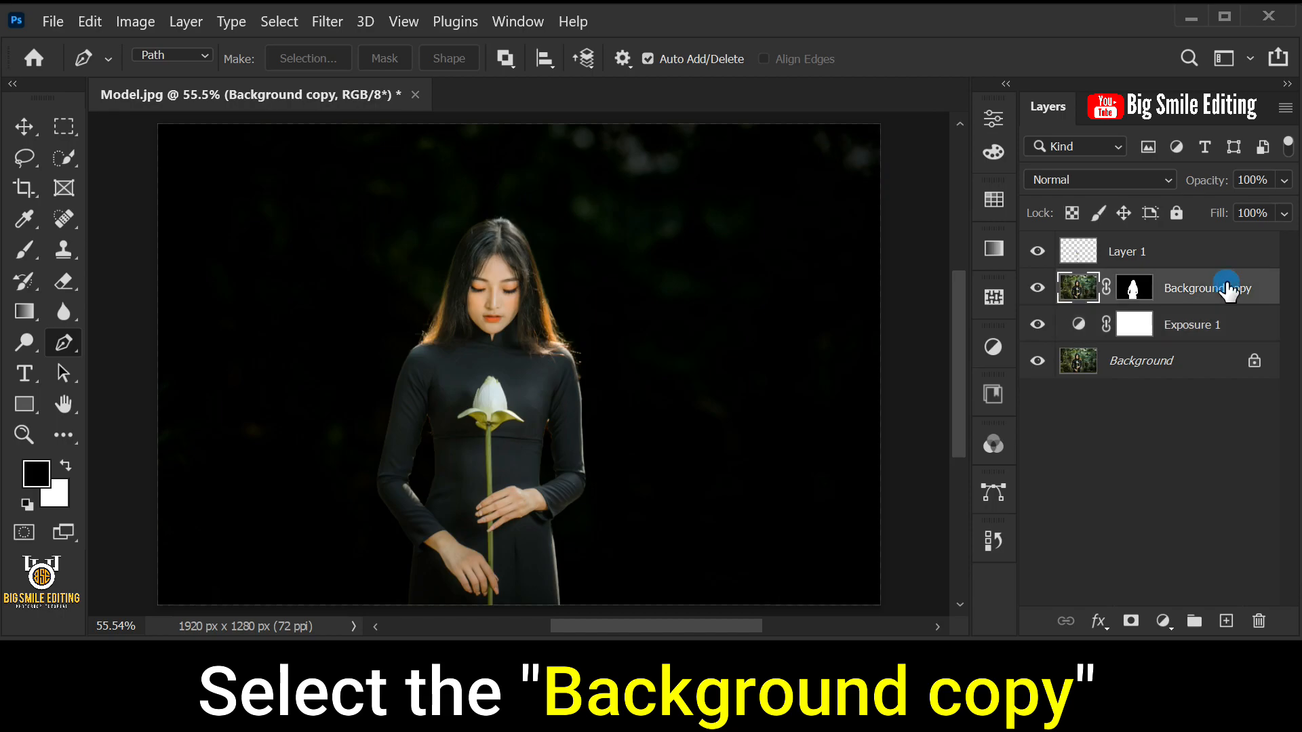
pyautogui.click(1163, 621)
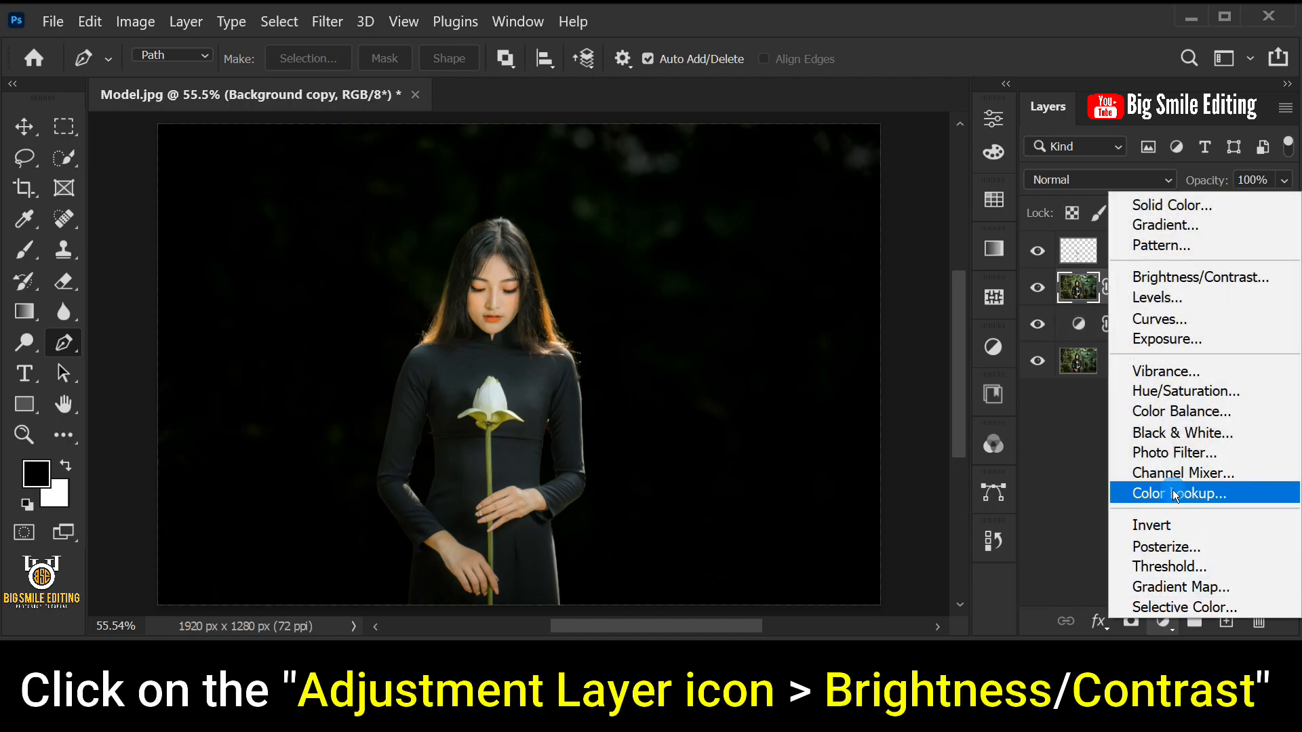
pyautogui.click(1165, 276)
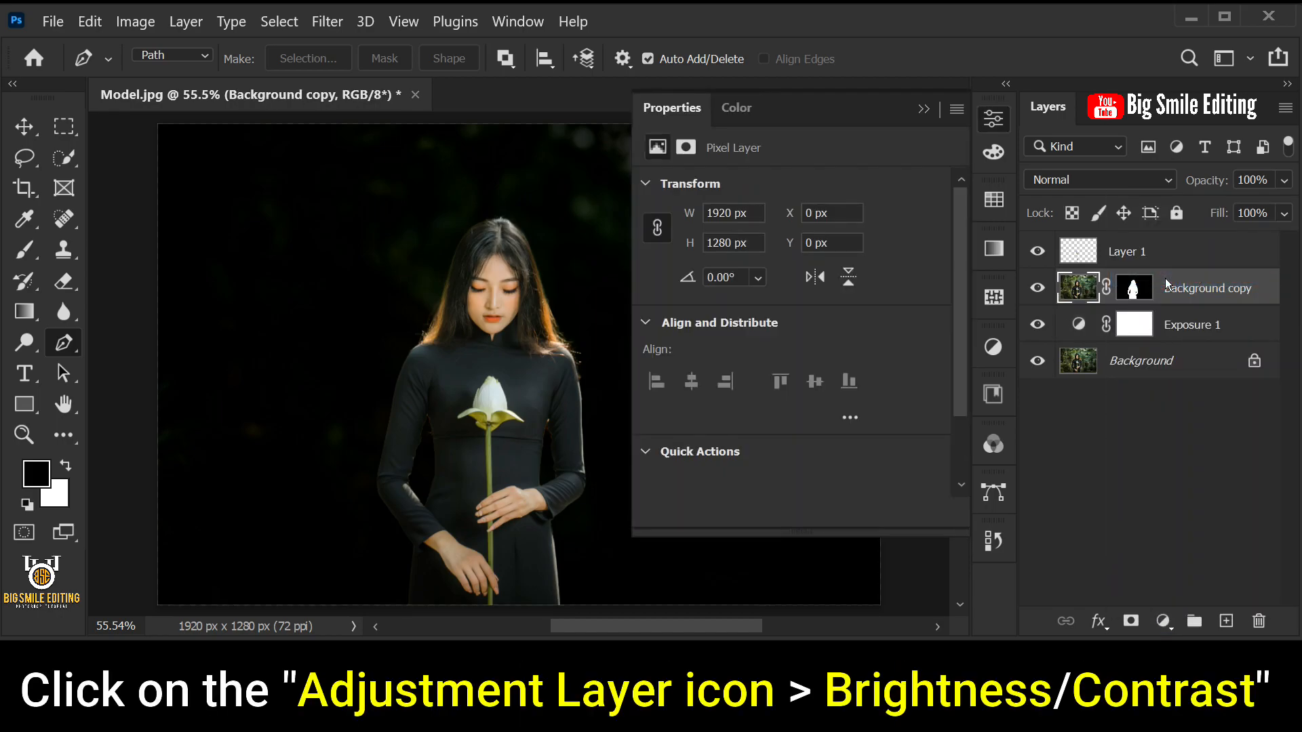
pyautogui.moveTo(791, 253); pyautogui.dragTo(751, 253)
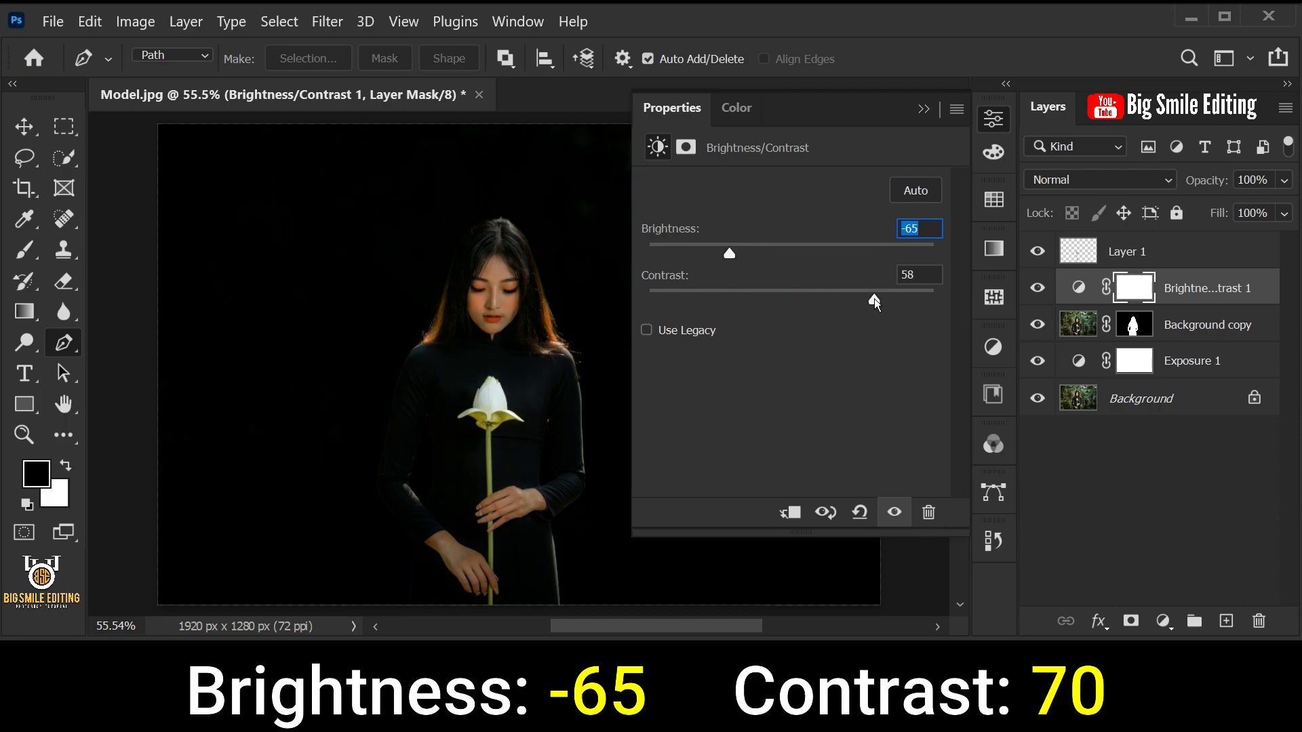
pyautogui.moveTo(892, 298); pyautogui.dragTo(890, 299)
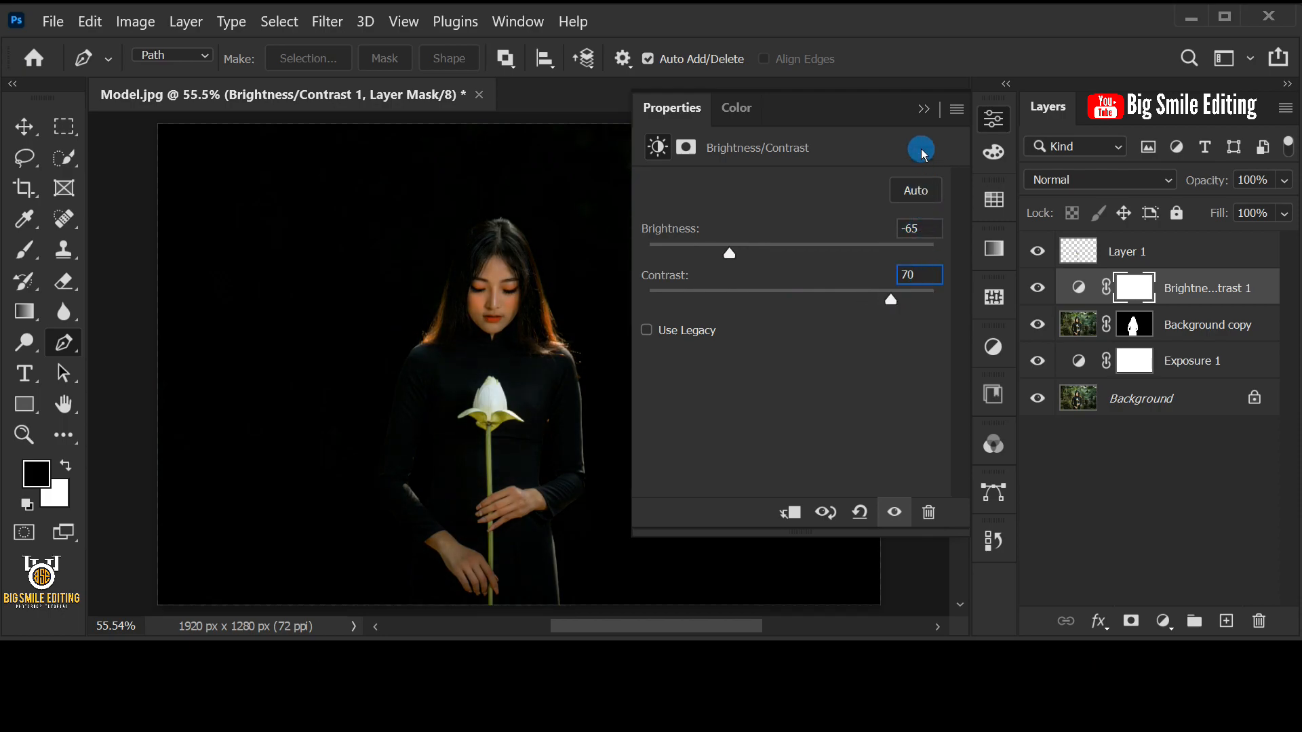
pyautogui.click(923, 109)
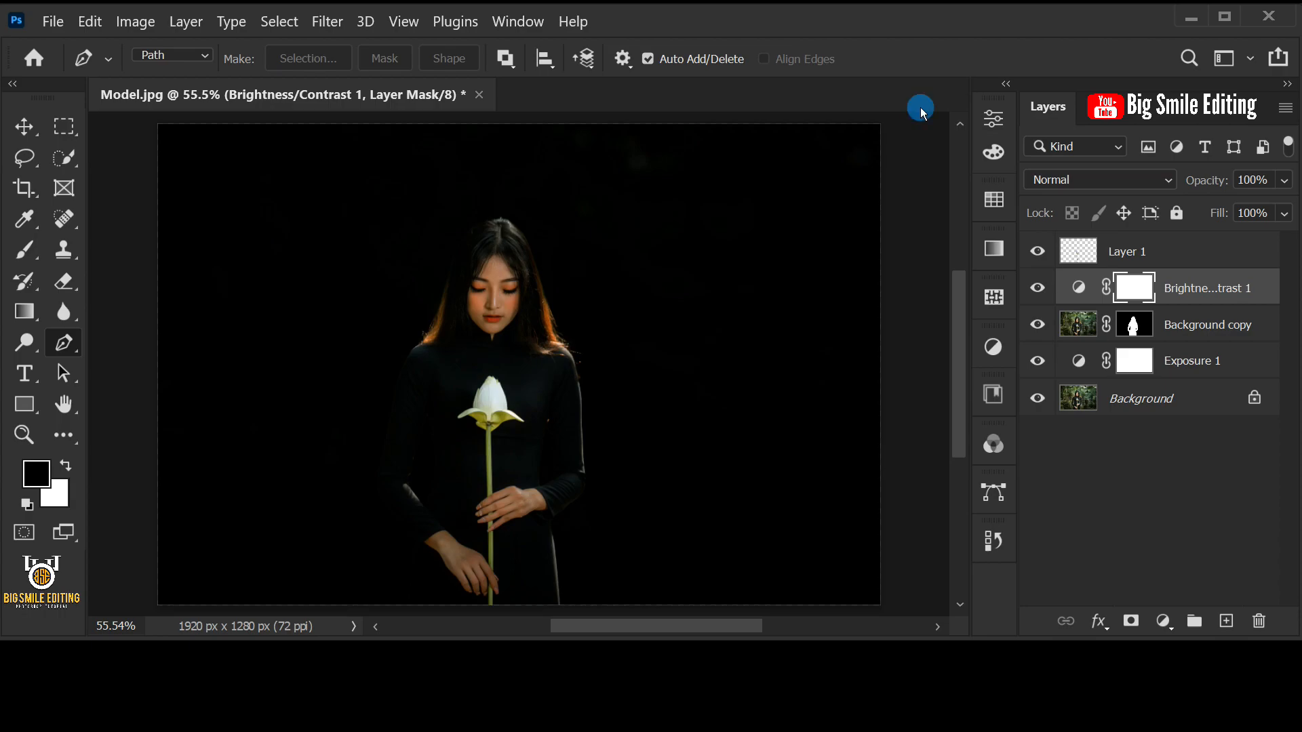
# Convert Layer 1 with the cut-out flower to a smart object for smart filters
pyautogui.click(1131, 252)
pyautogui.click(329, 21)
pyautogui.click(525, 82)
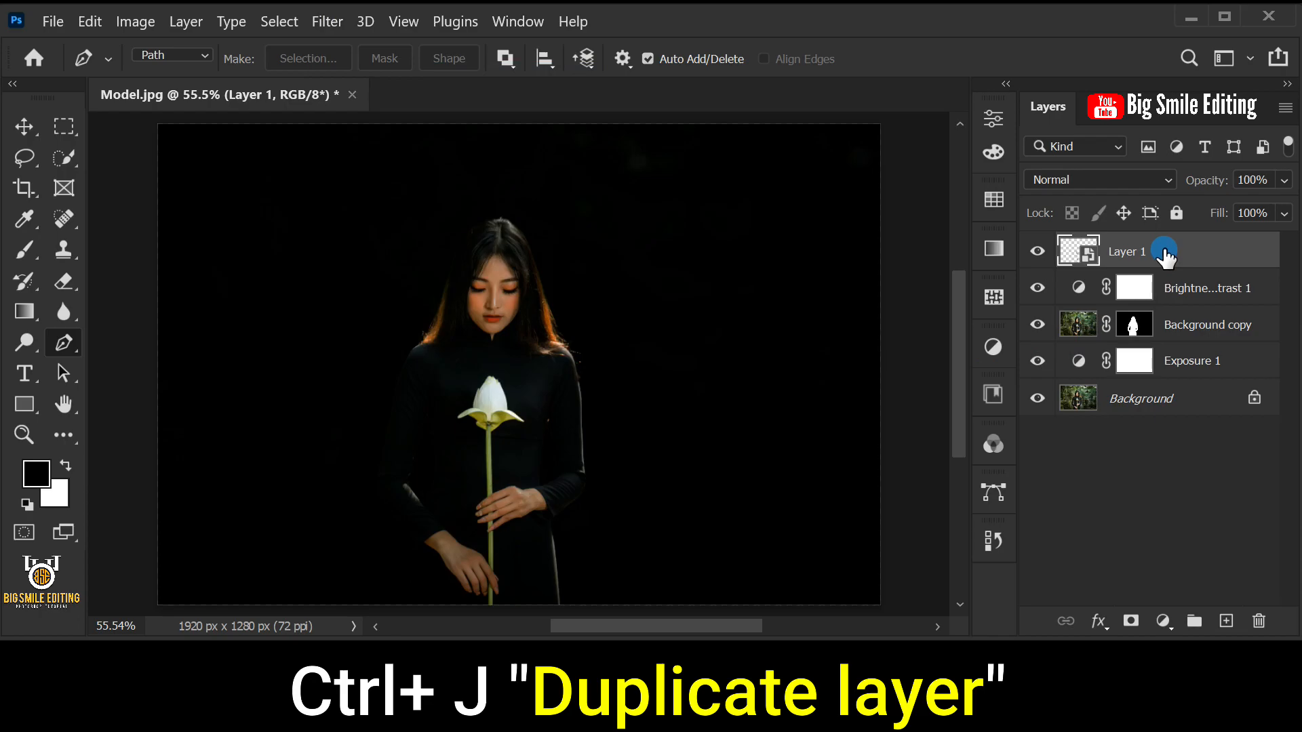
# Duplicate the flower's smart object layer and set the copy's blend mode to Screen
pyautogui.hotkey('ctrl', 'j')
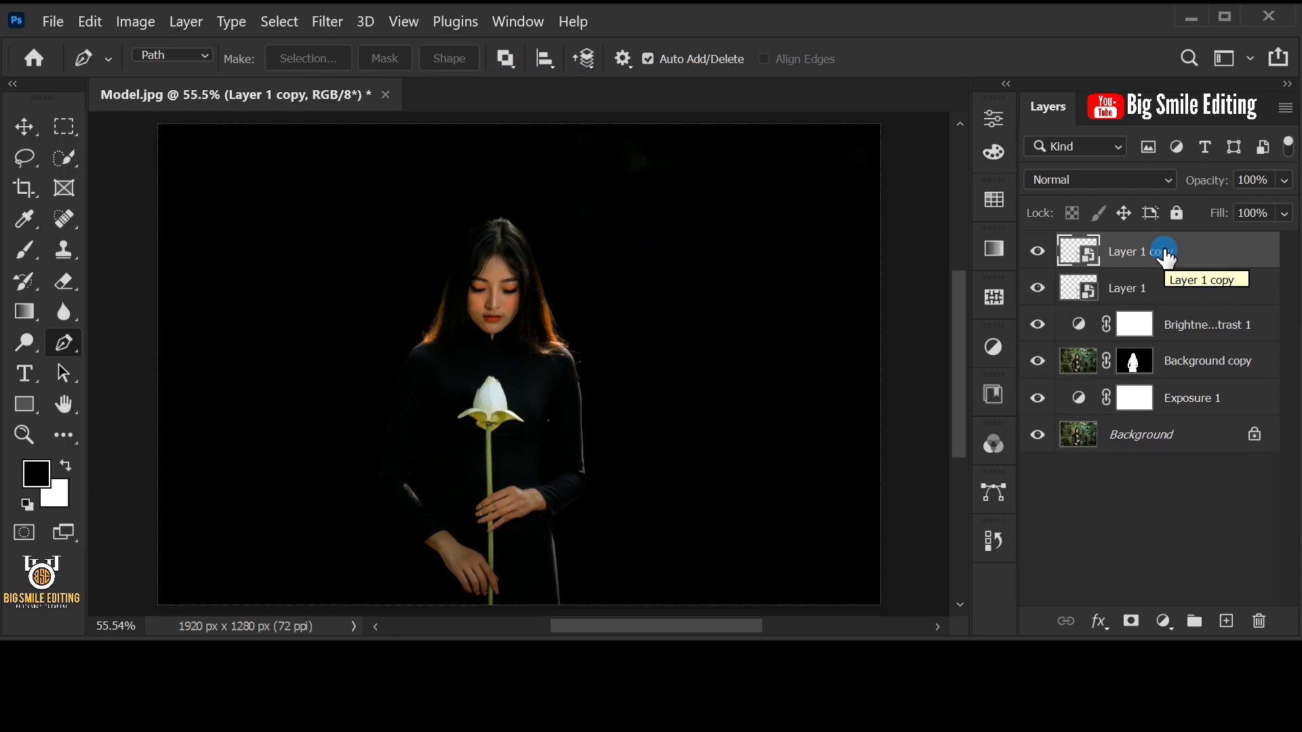
pyautogui.click(1168, 180)
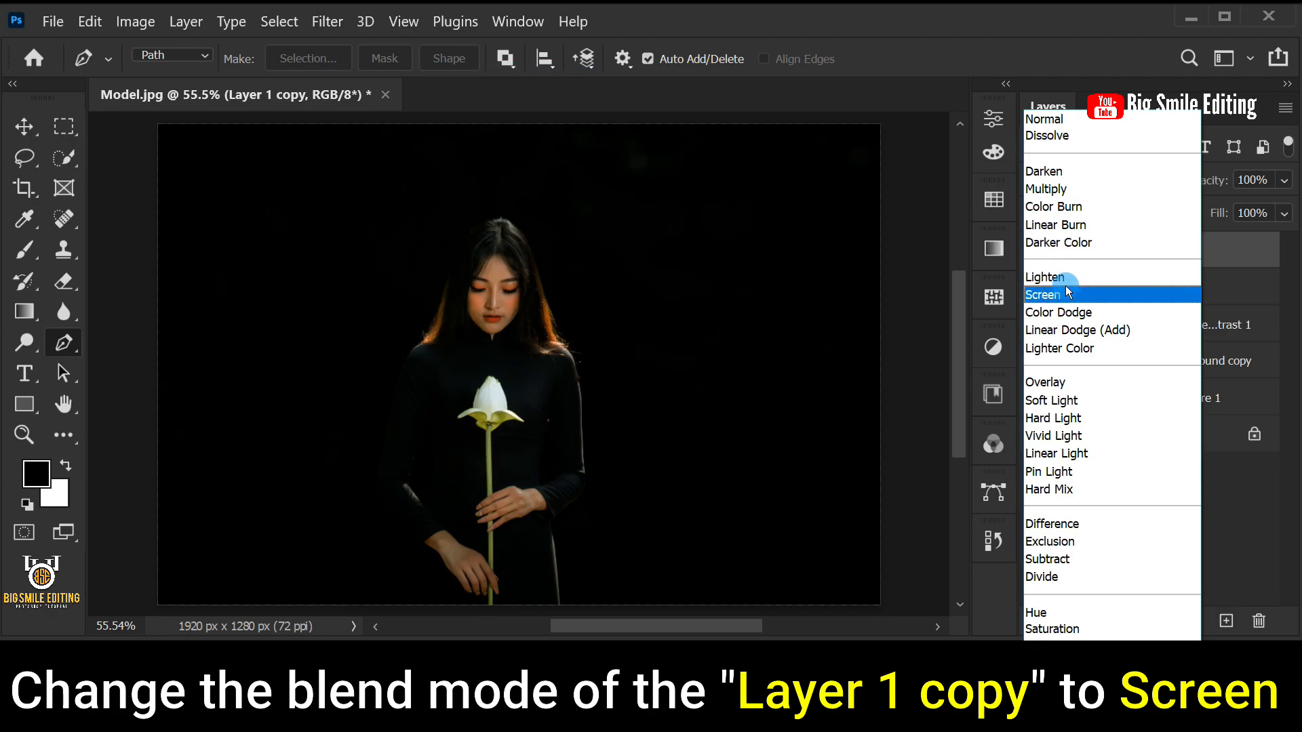
pyautogui.click(1167, 293)
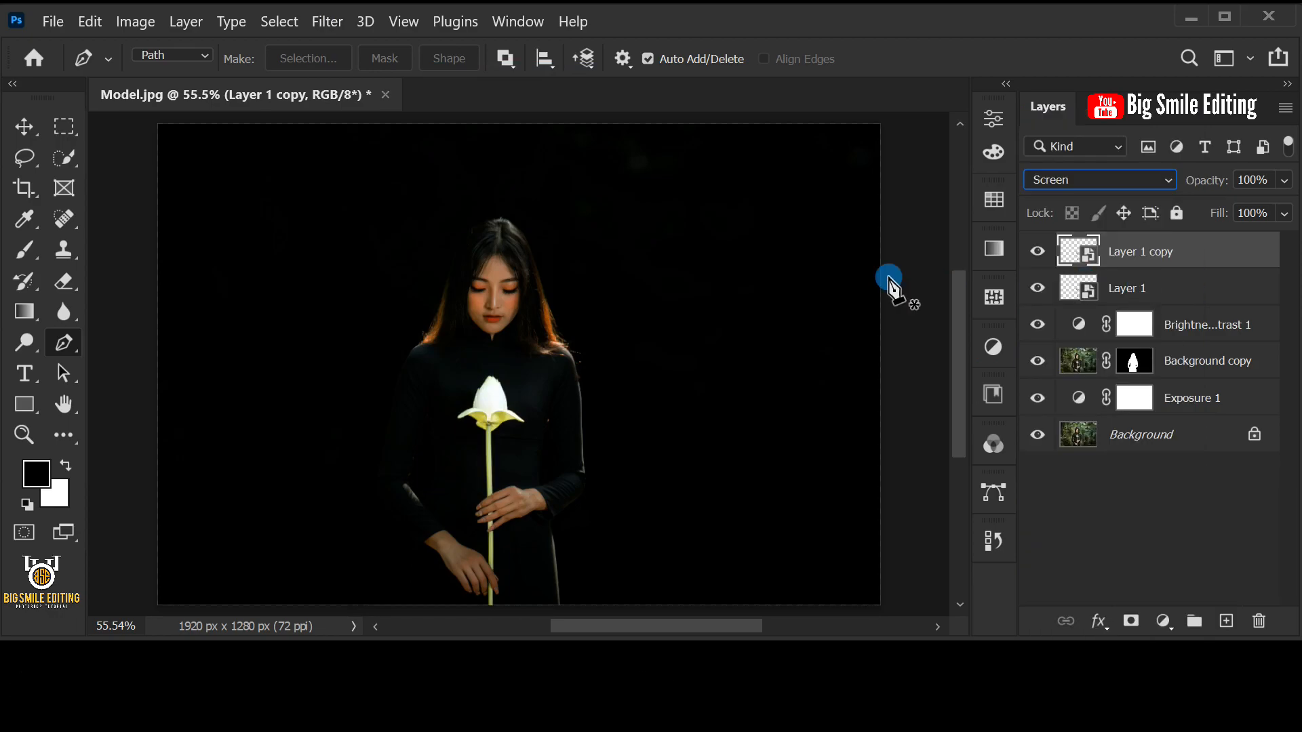
# Apply a Gaussian Blur smart filter with a 5-pixel radius to Layer 1 copy
pyautogui.click(328, 22)
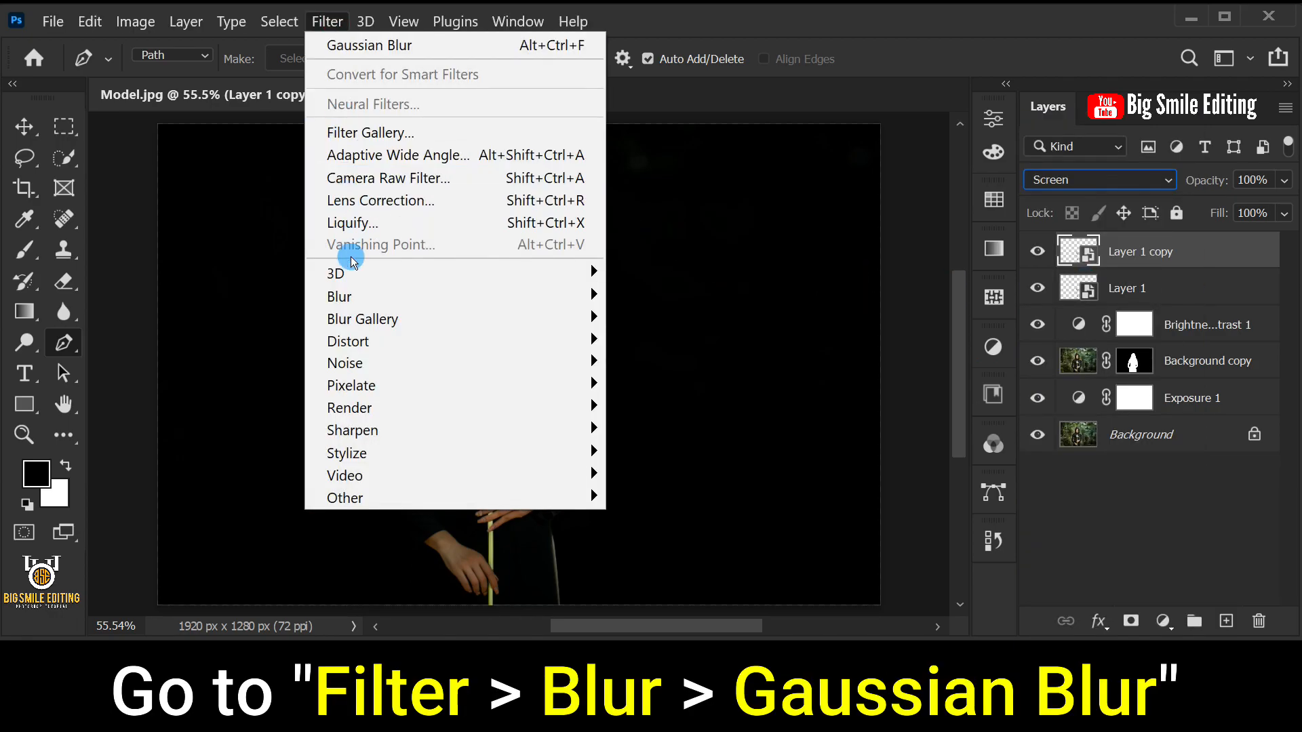
pyautogui.moveTo(356, 293)
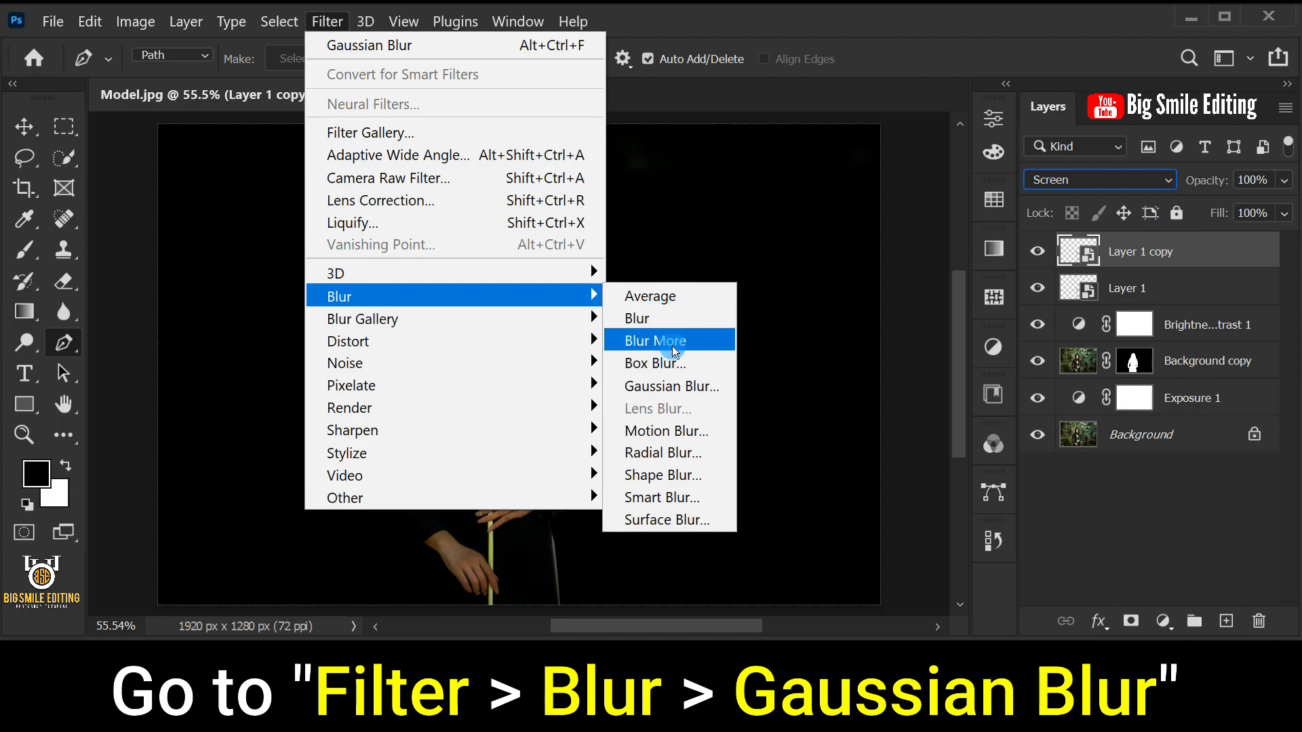
pyautogui.click(706, 383)
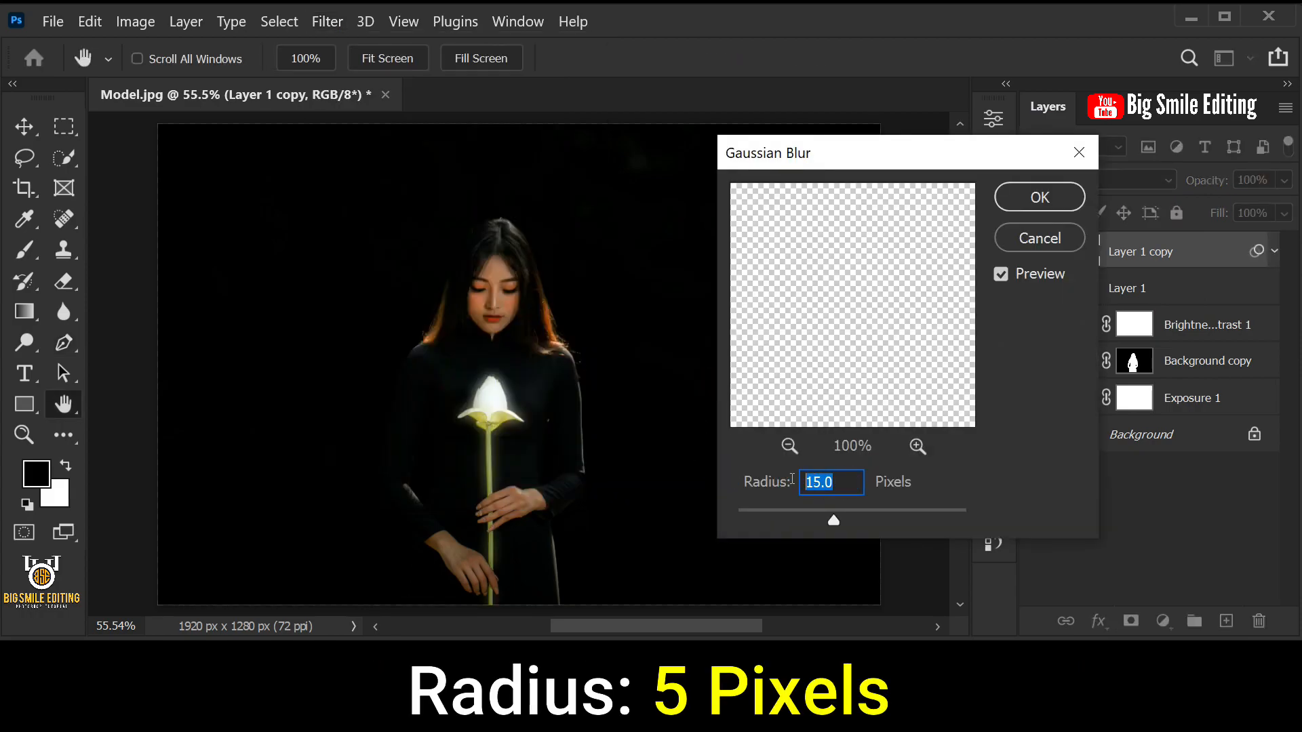
pyautogui.write('5')
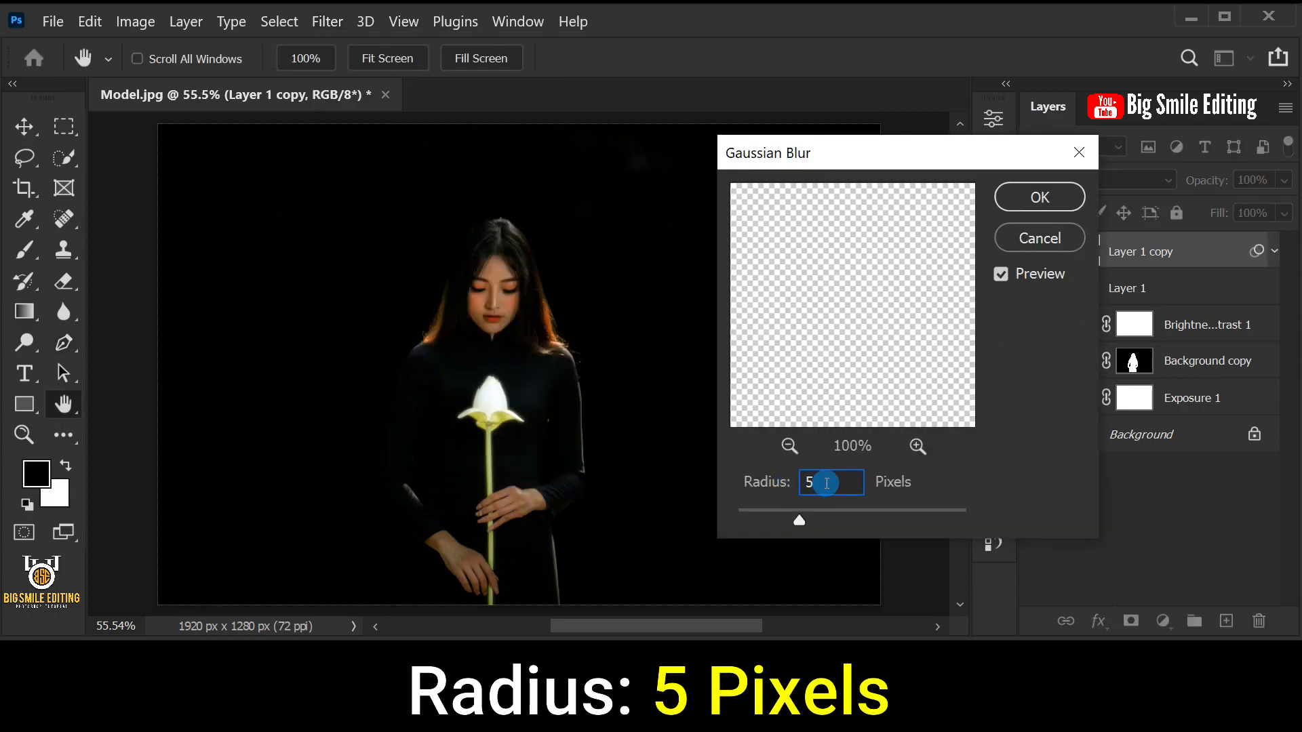
pyautogui.click(1005, 197)
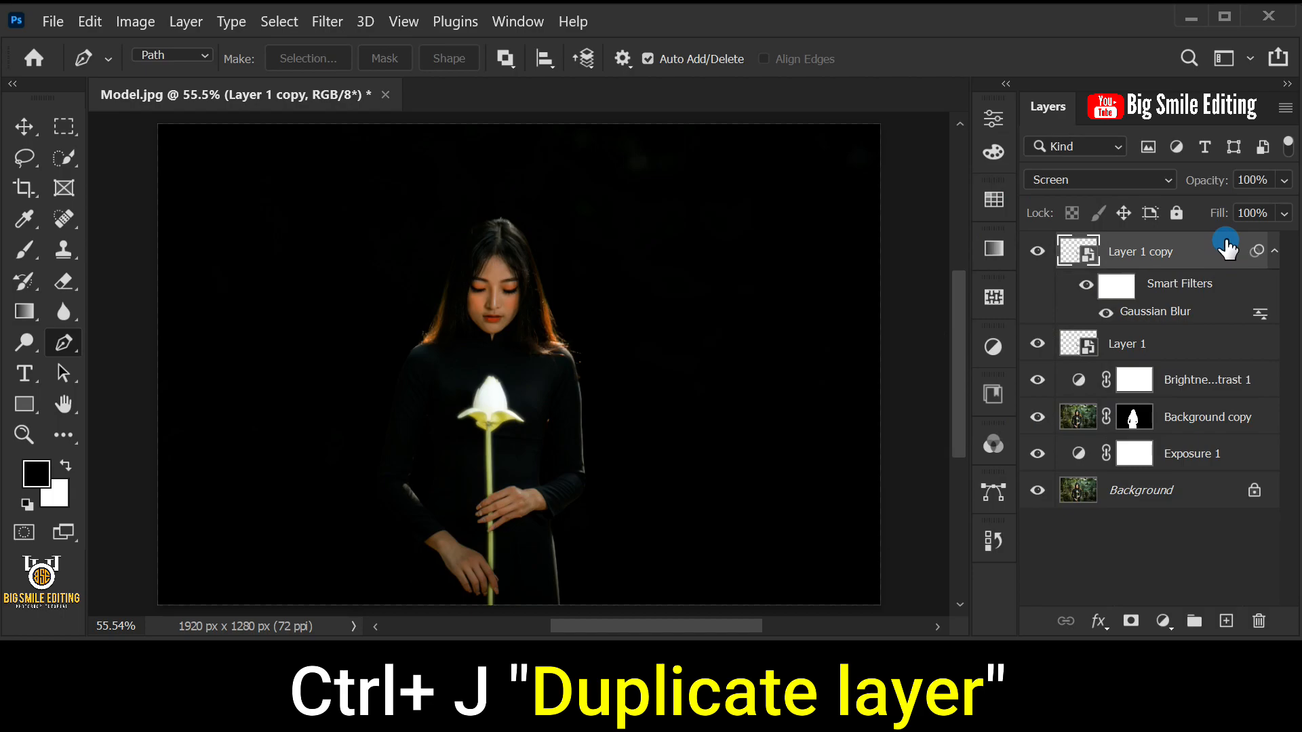
# Duplicate Layer 1 copy and set the duplicate's Gaussian Blur radius to 15 pixels
pyautogui.hotkey('ctrl', 'j')
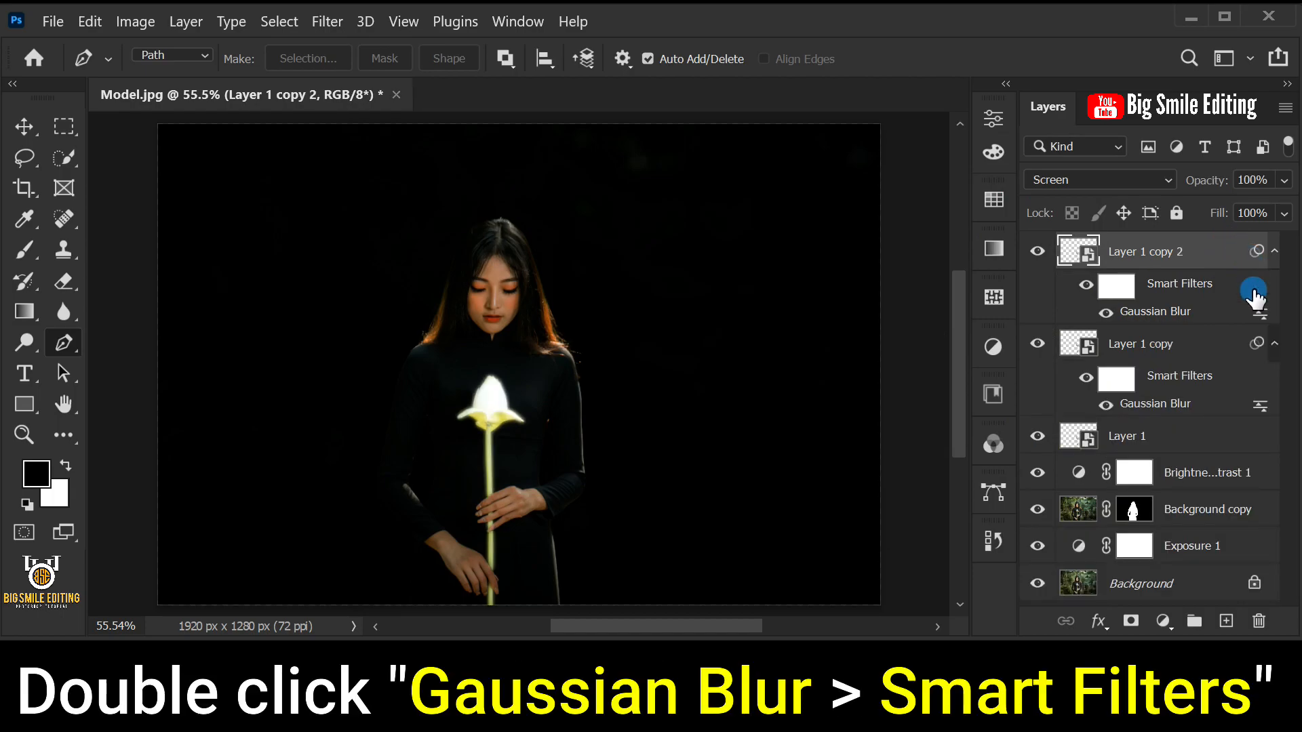
pyautogui.doubleClick(1167, 313)
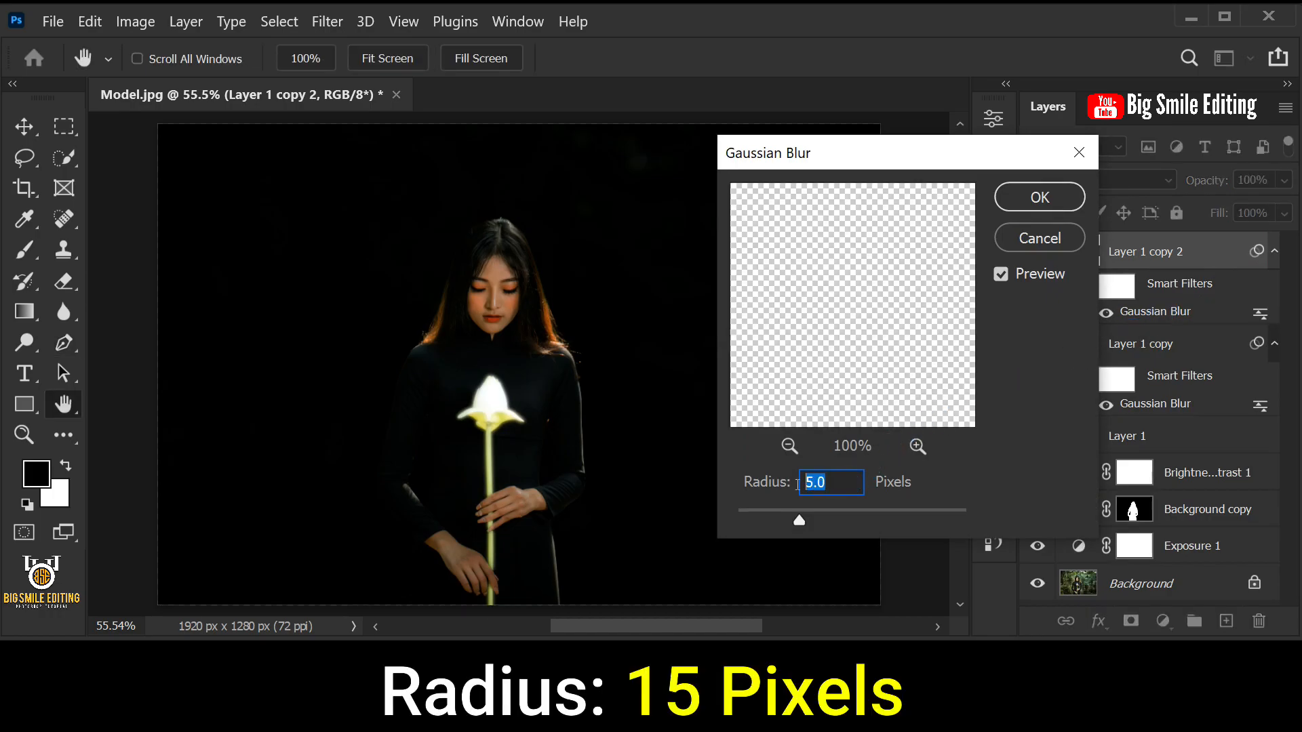
pyautogui.write('15')
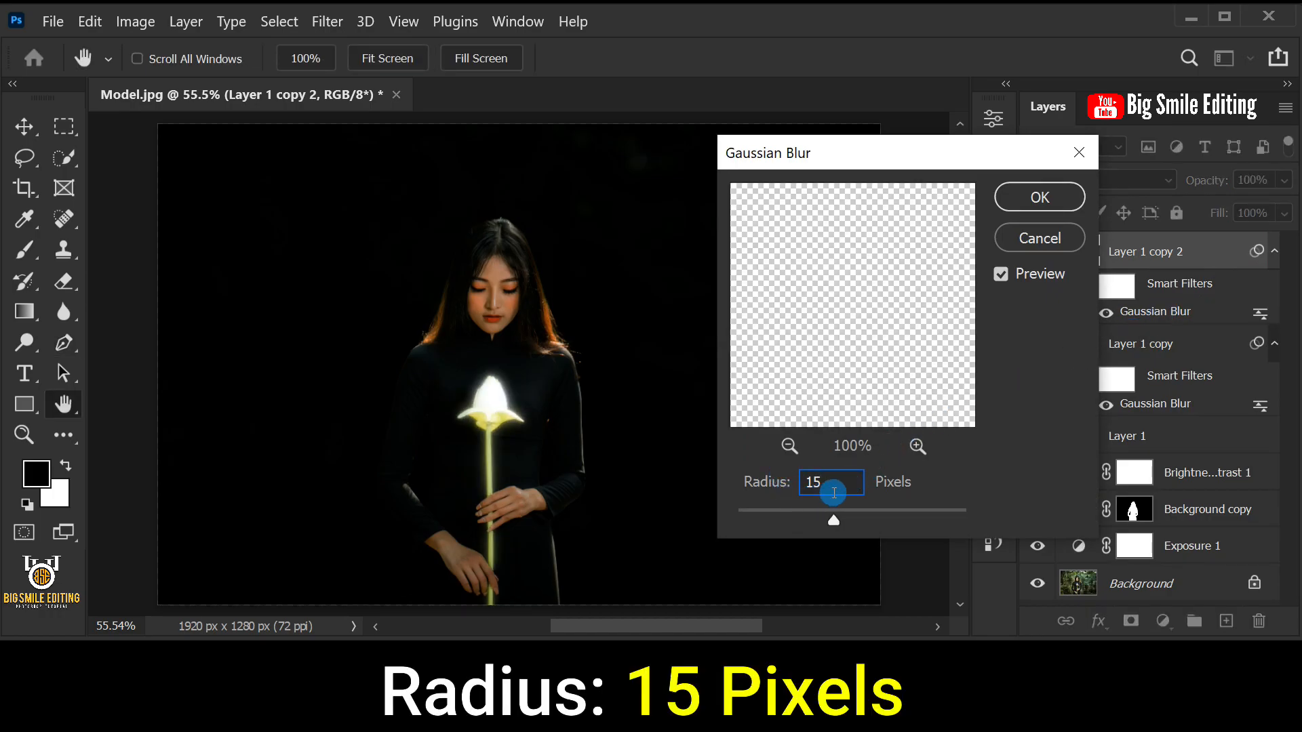
pyautogui.click(1009, 202)
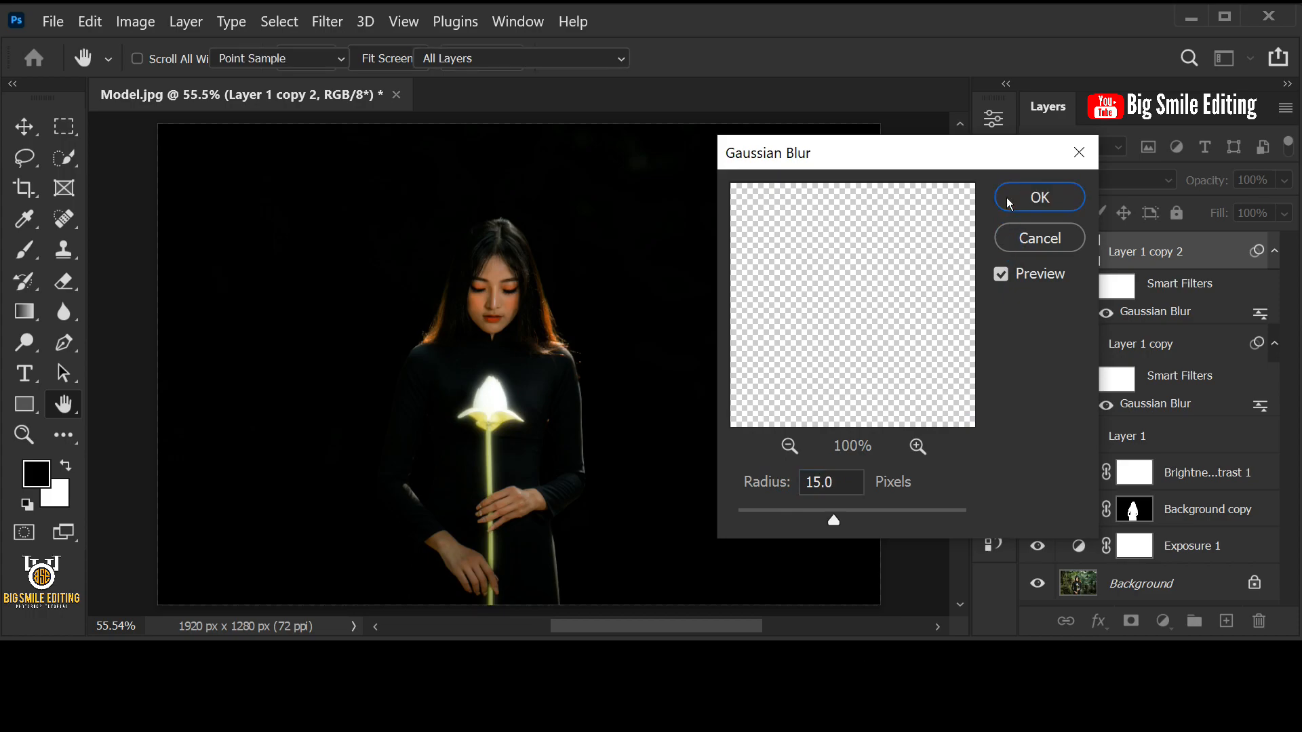
# Duplicate Layer 1 copy 2 and set the new copy's Gaussian Blur radius to 150 pixels
pyautogui.click(1156, 343)
pyautogui.click(1214, 252)
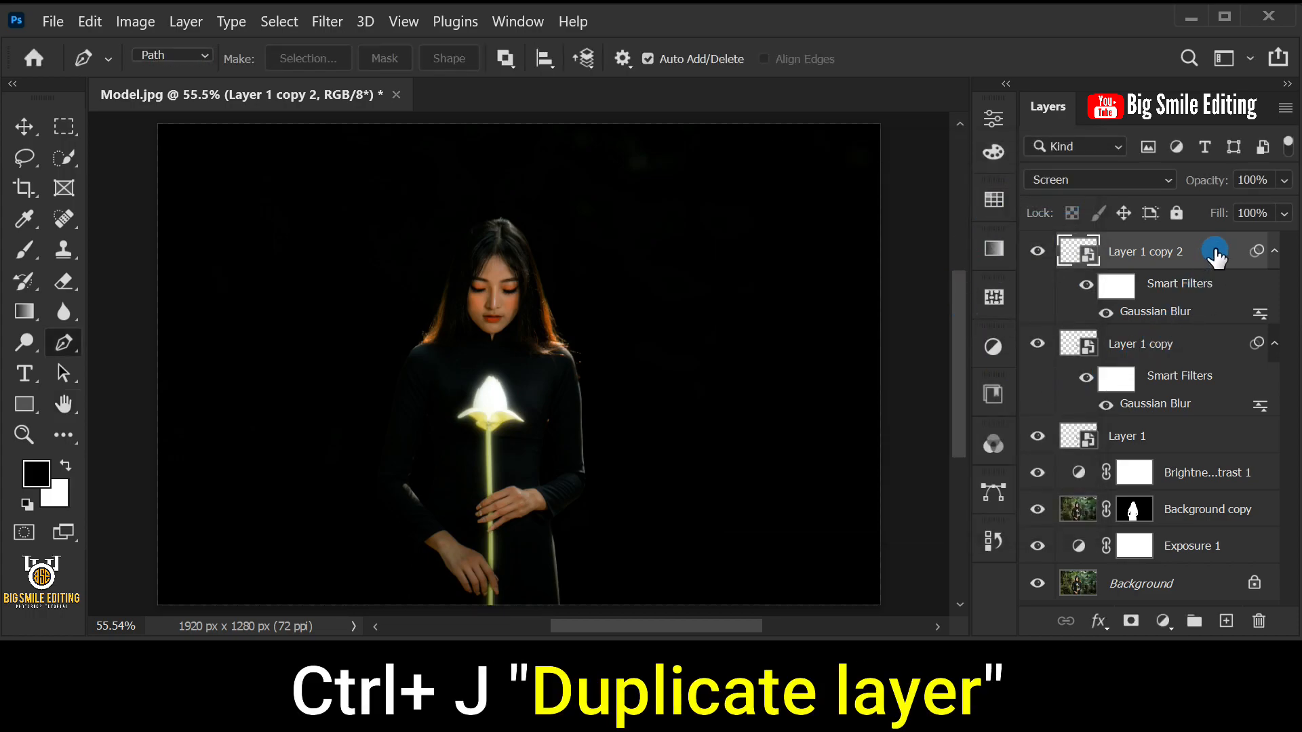
pyautogui.hotkey('ctrl', 'j')
pyautogui.doubleClick(1179, 313)
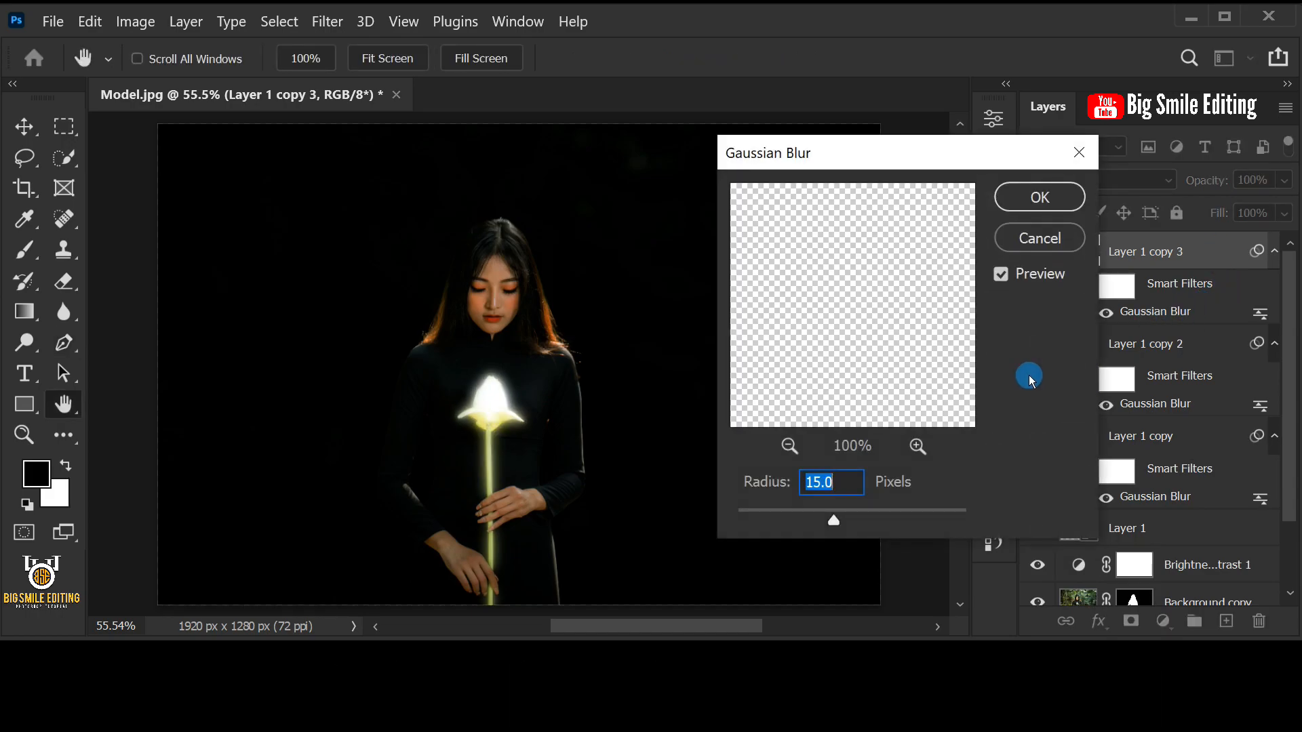
pyautogui.moveTo(848, 482); pyautogui.dragTo(812, 484)
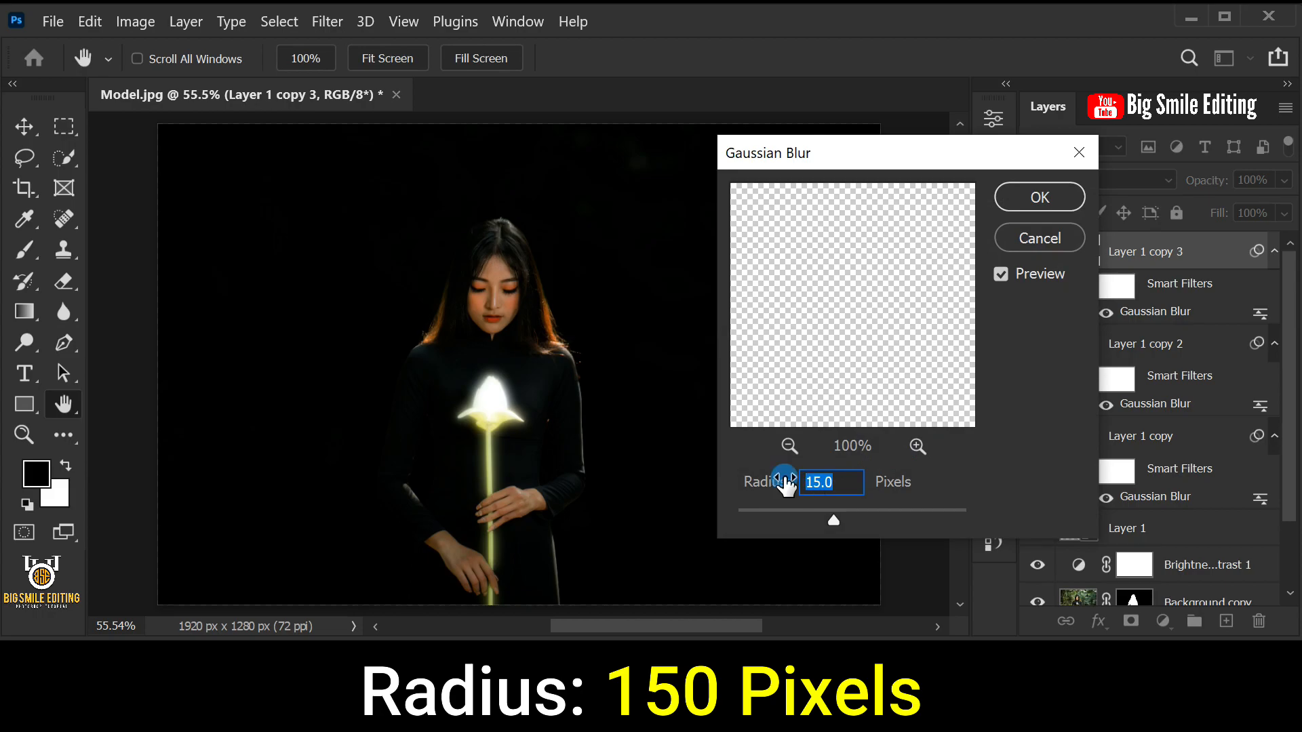
pyautogui.write('150')
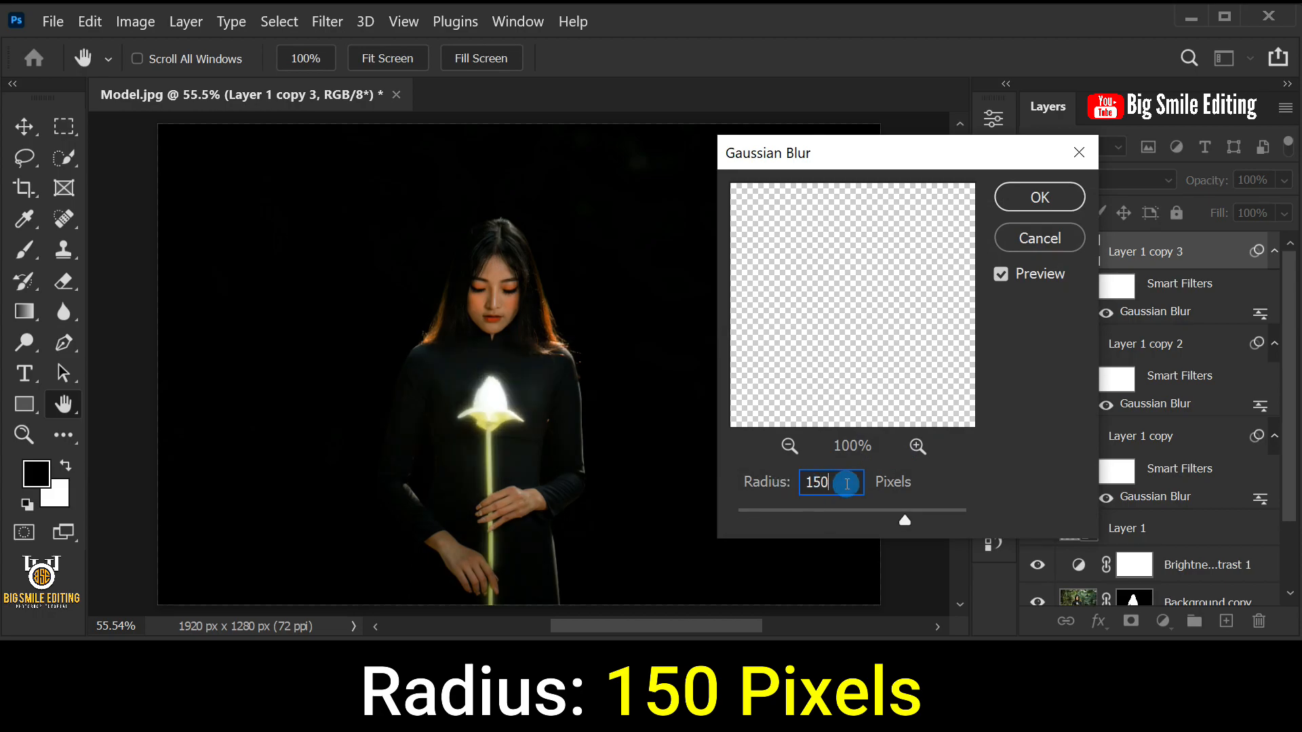
pyautogui.click(1024, 198)
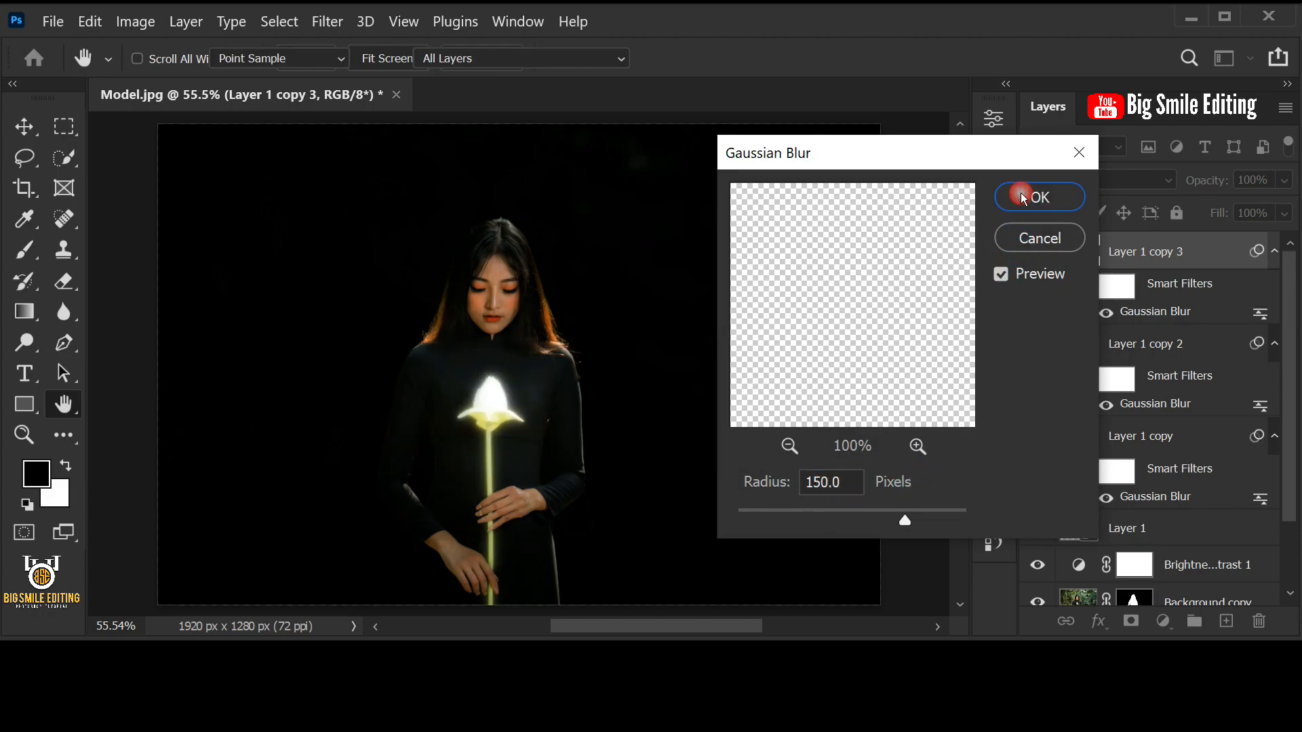
pyautogui.press('p')
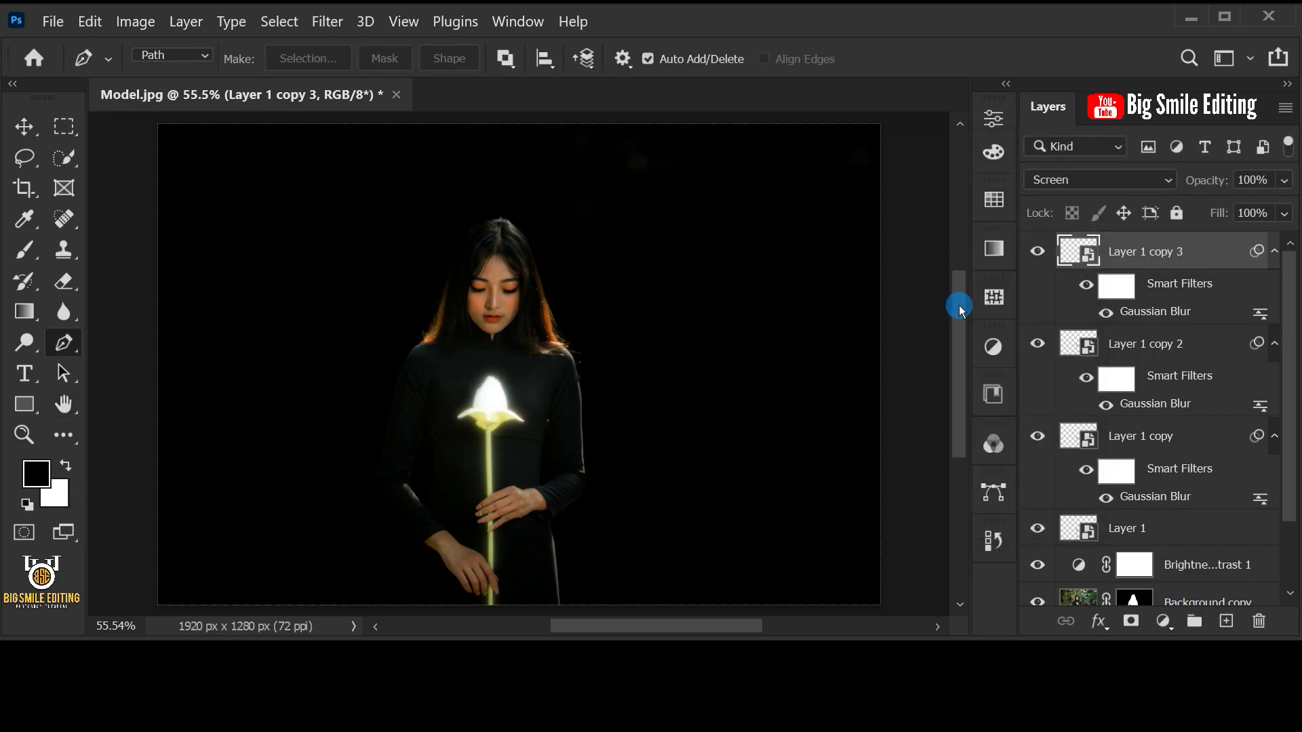
# Duplicate Layer 1 copy 3 and set the new copy's Gaussian Blur radius to 300 pixels
pyautogui.click(1140, 344)
pyautogui.click(1214, 251)
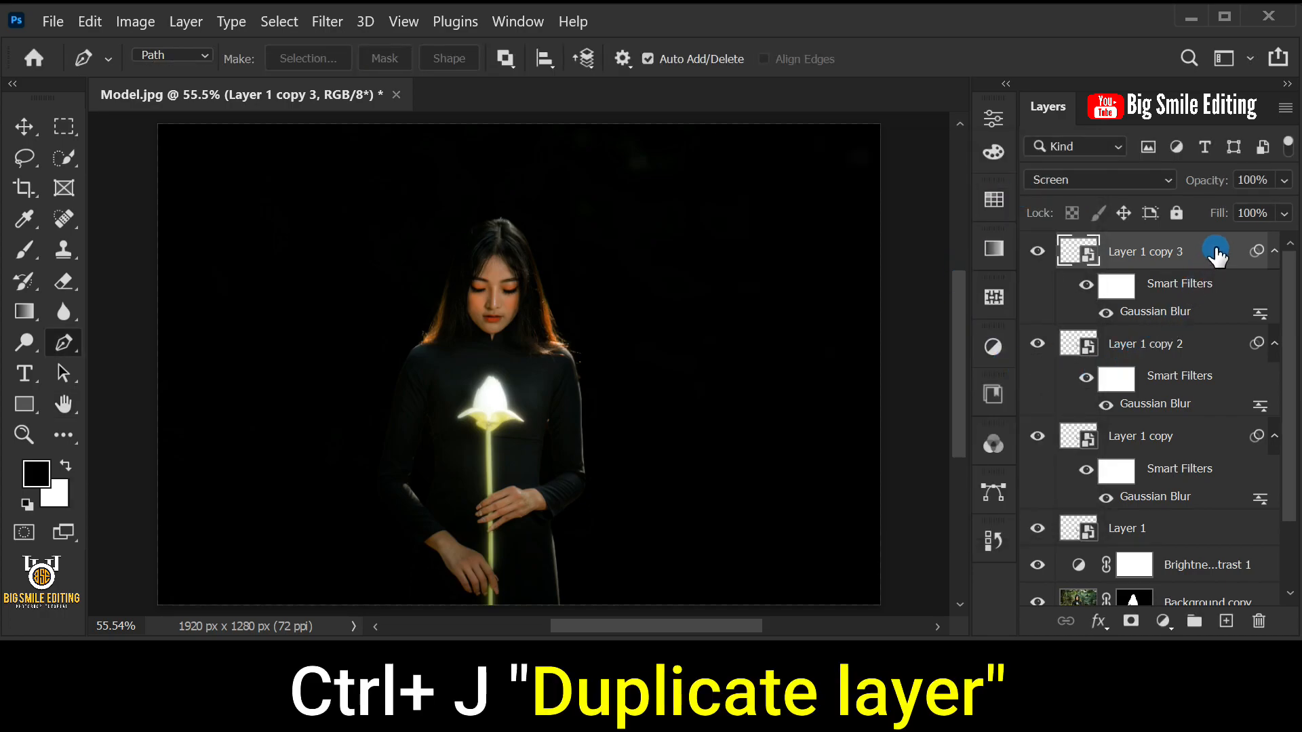
pyautogui.hotkey('ctrl', 'j')
pyautogui.doubleClick(1199, 316)
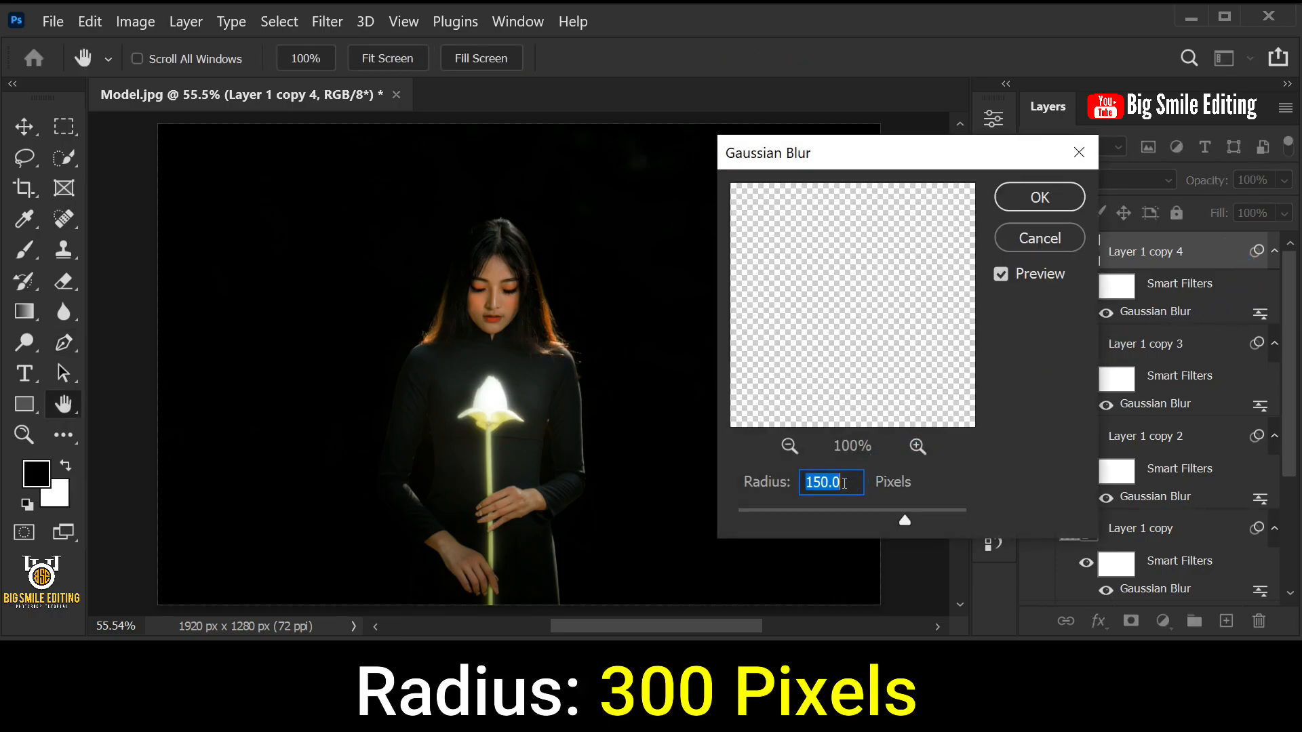
pyautogui.write('300')
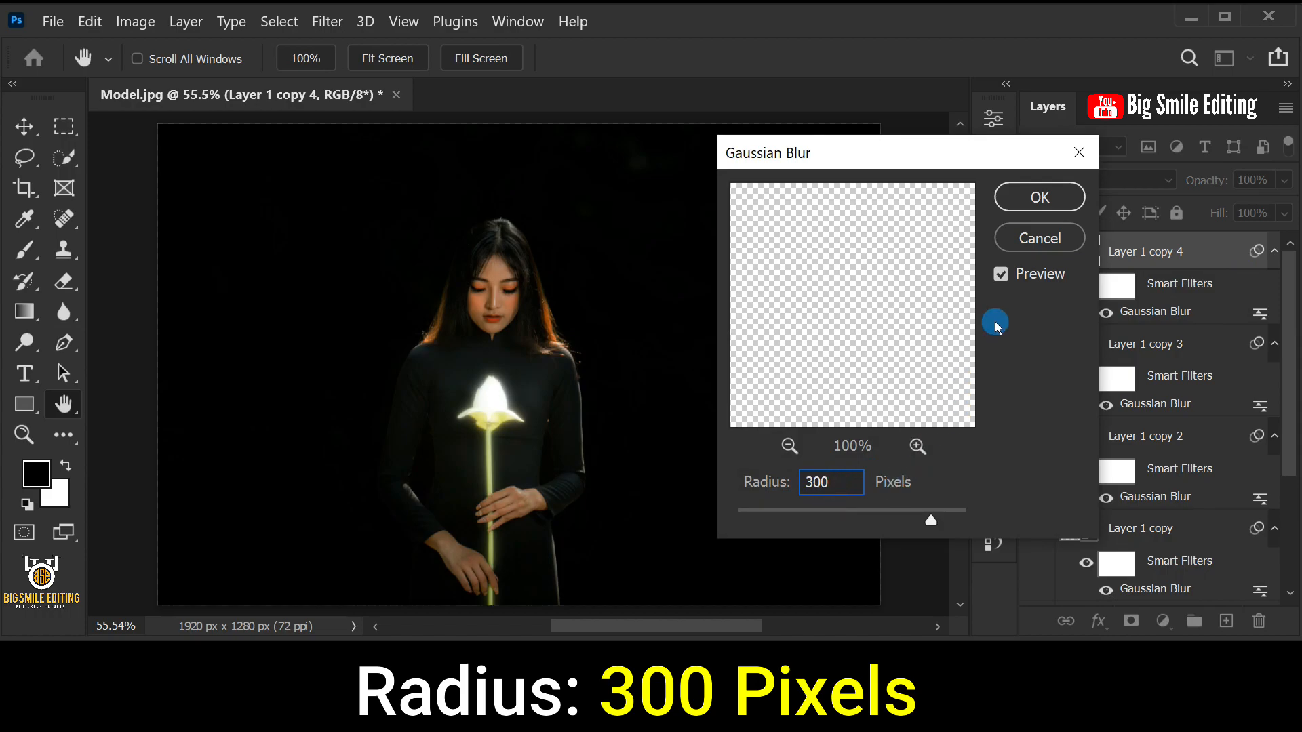
pyautogui.click(1014, 198)
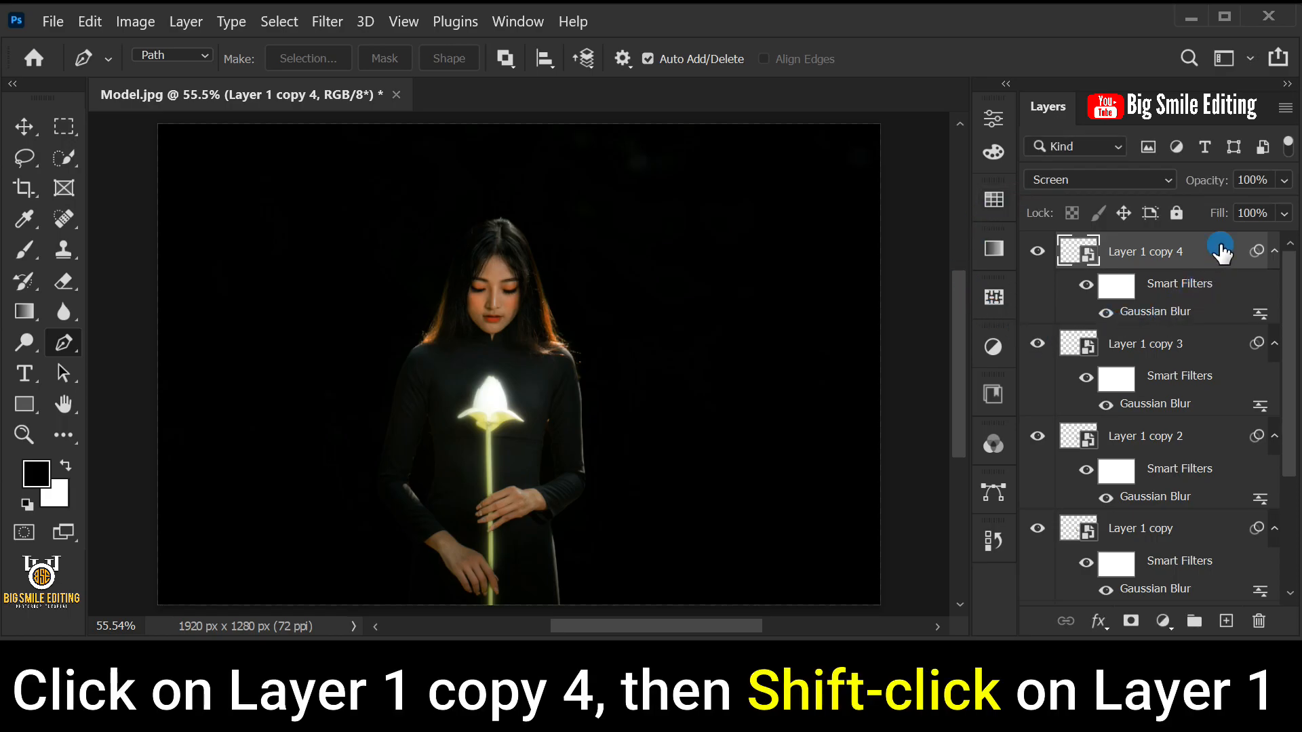
# Group all the flower layers from Layer 1 copy 4 down to Layer 1
pyautogui.moveTo(1285, 299); pyautogui.dragTo(1287, 354)
pyautogui.keyDown('shift'); pyautogui.click(1154, 523); pyautogui.keyUp('shift')
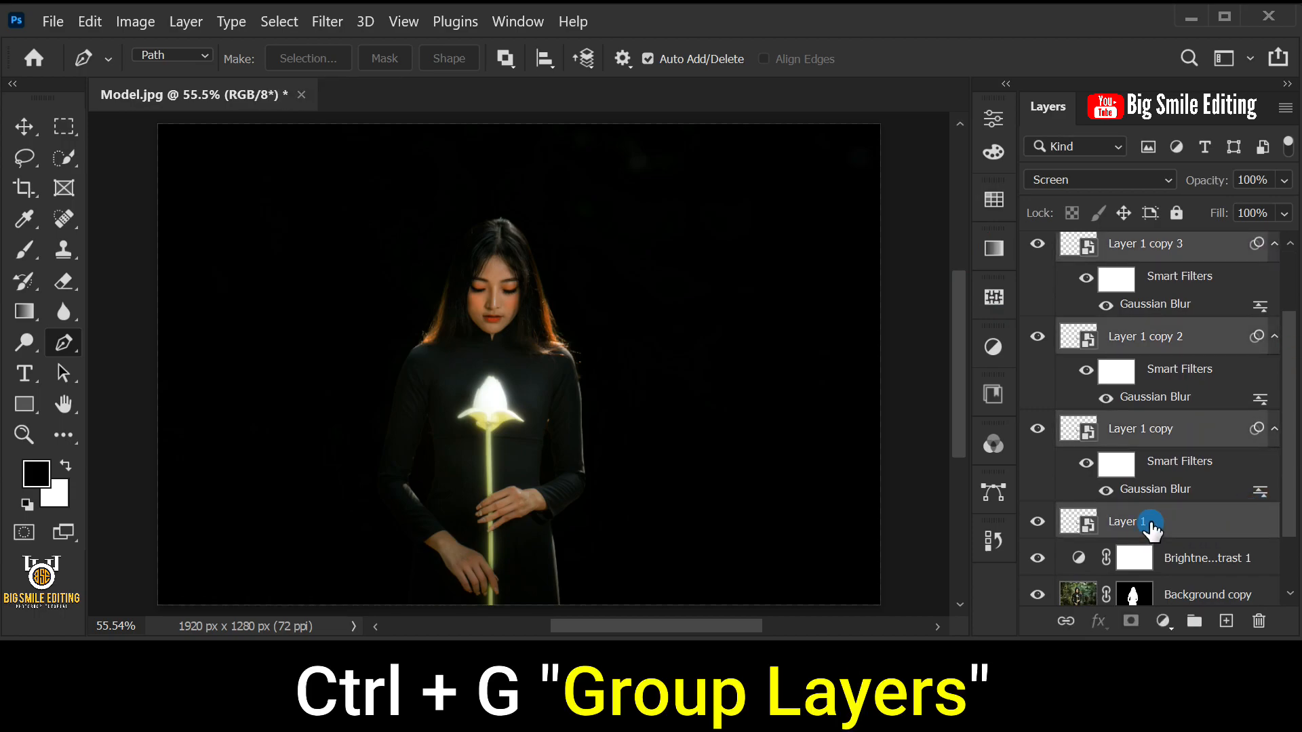
pyautogui.hotkey('ctrl', 'g')
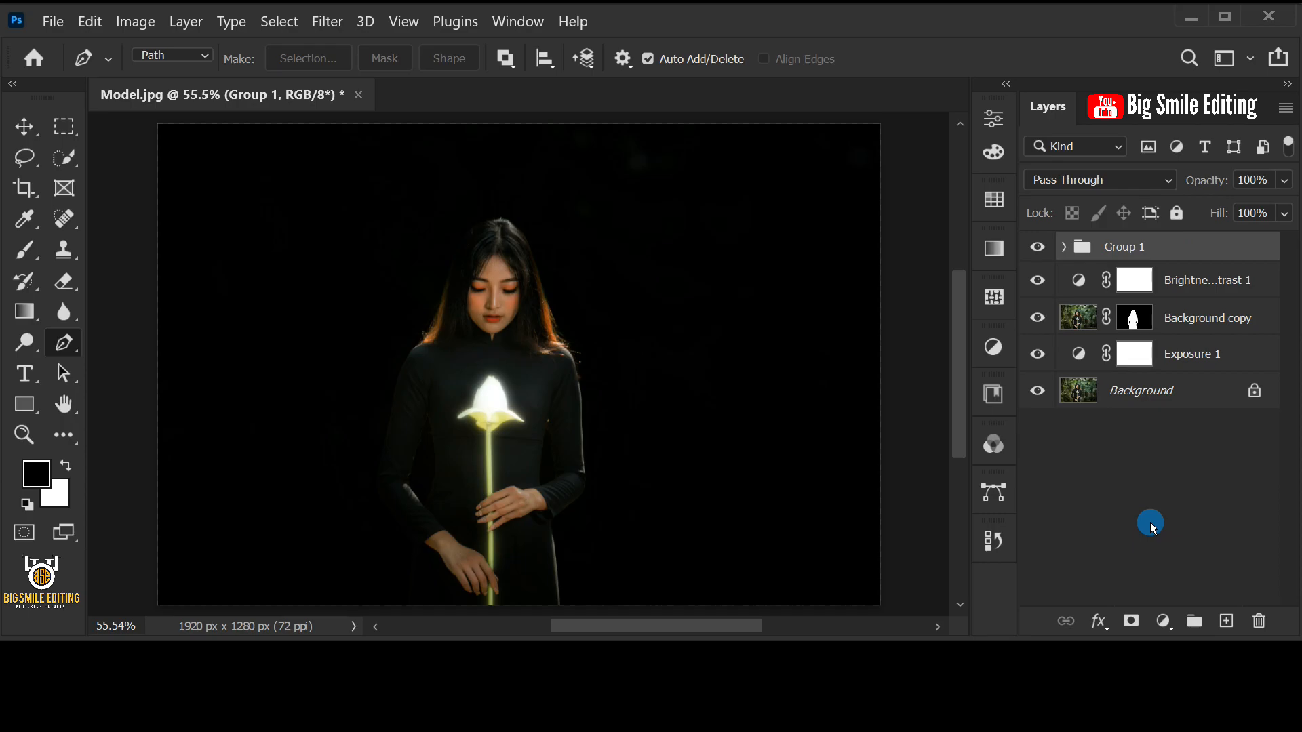
# Add a Hue/Saturation adjustment layer clipped to Group 1, with Colorize on, Saturation 100 and Hue 50
pyautogui.click(1163, 622)
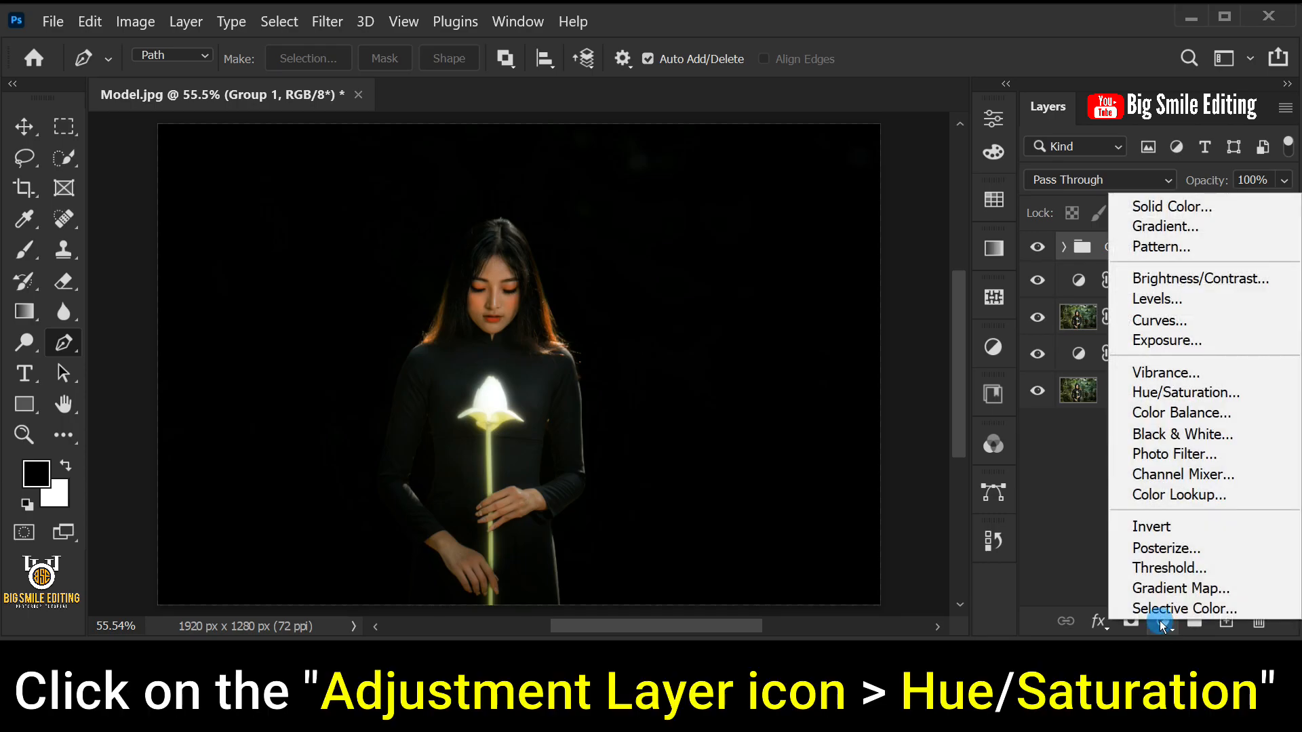
pyautogui.click(1180, 394)
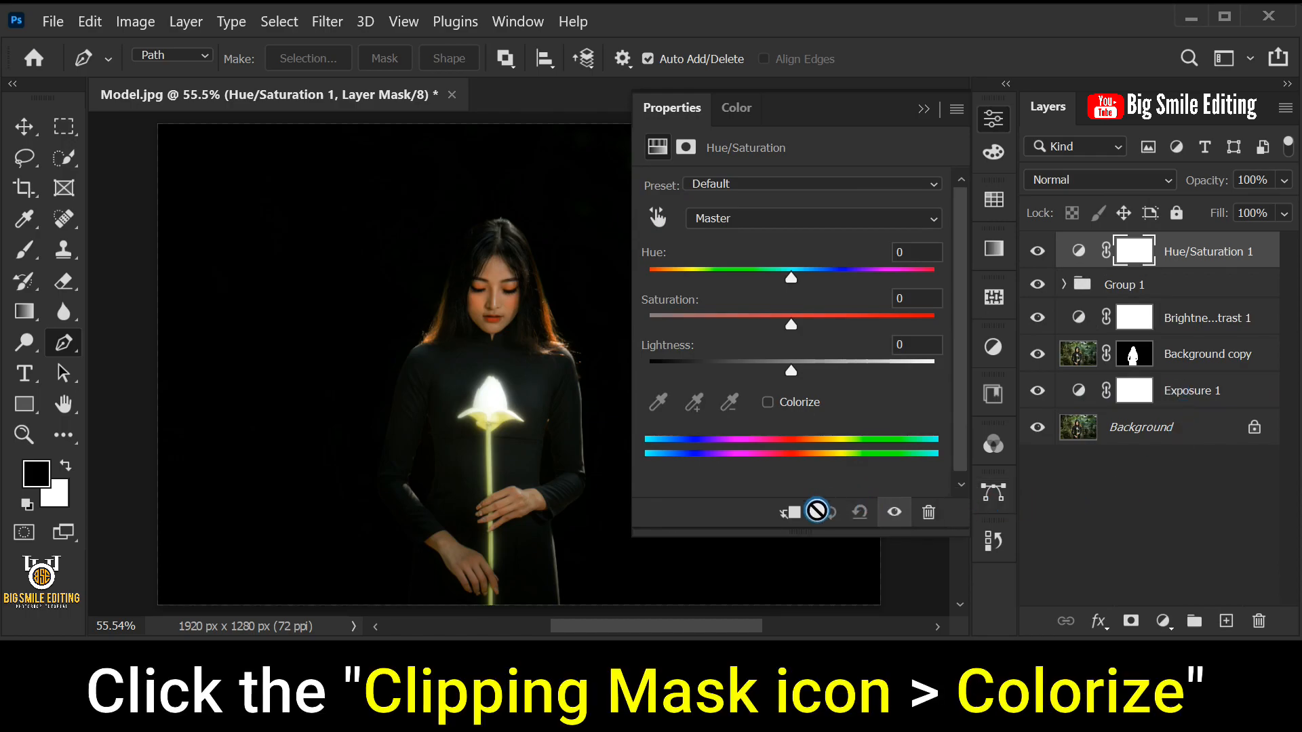
pyautogui.click(793, 517)
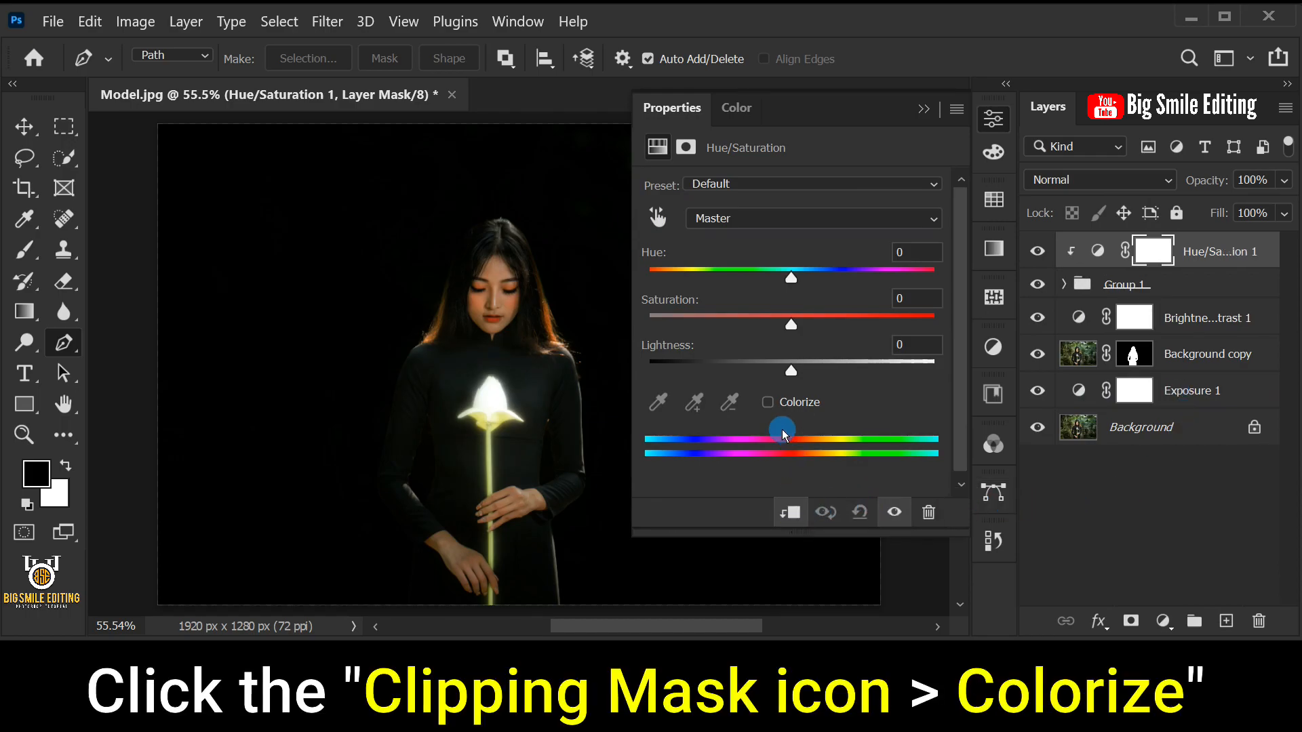
pyautogui.click(766, 402)
pyautogui.moveTo(719, 325); pyautogui.dragTo(939, 325)
pyautogui.moveTo(662, 280); pyautogui.dragTo(692, 284)
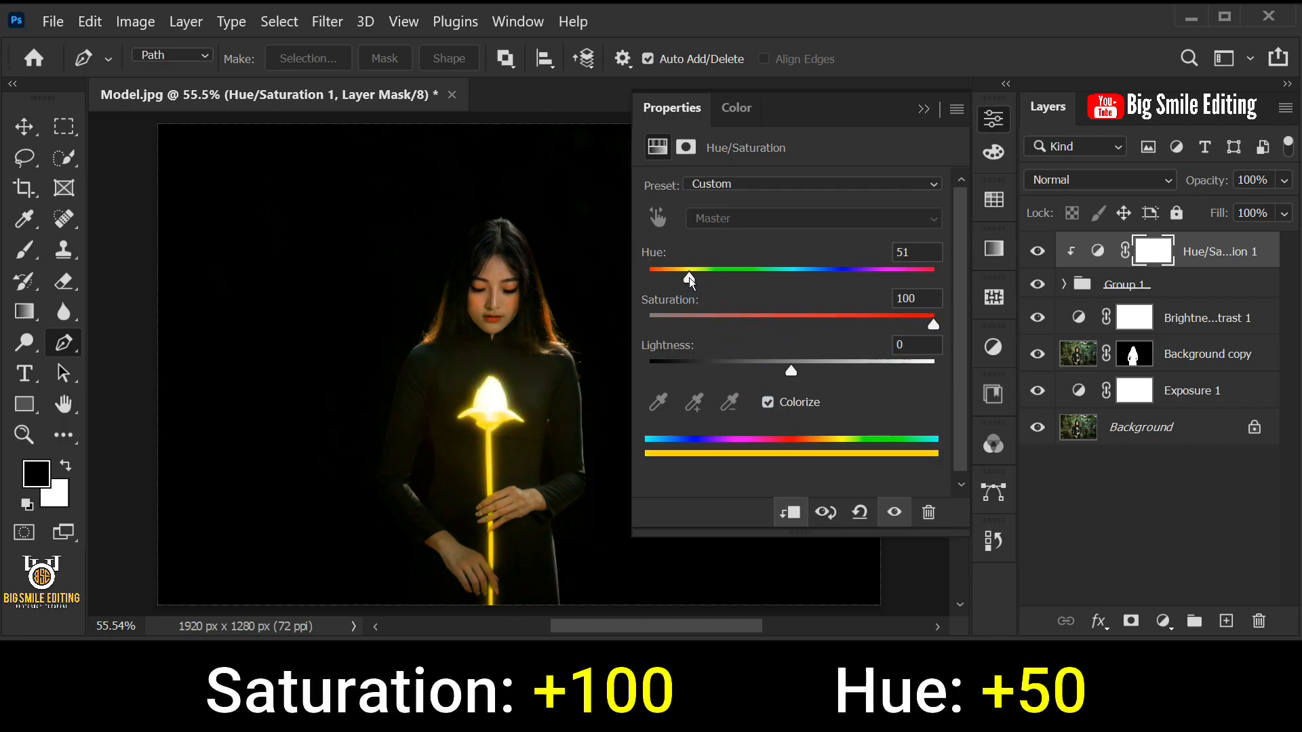
pyautogui.click(912, 251)
pyautogui.click(921, 109)
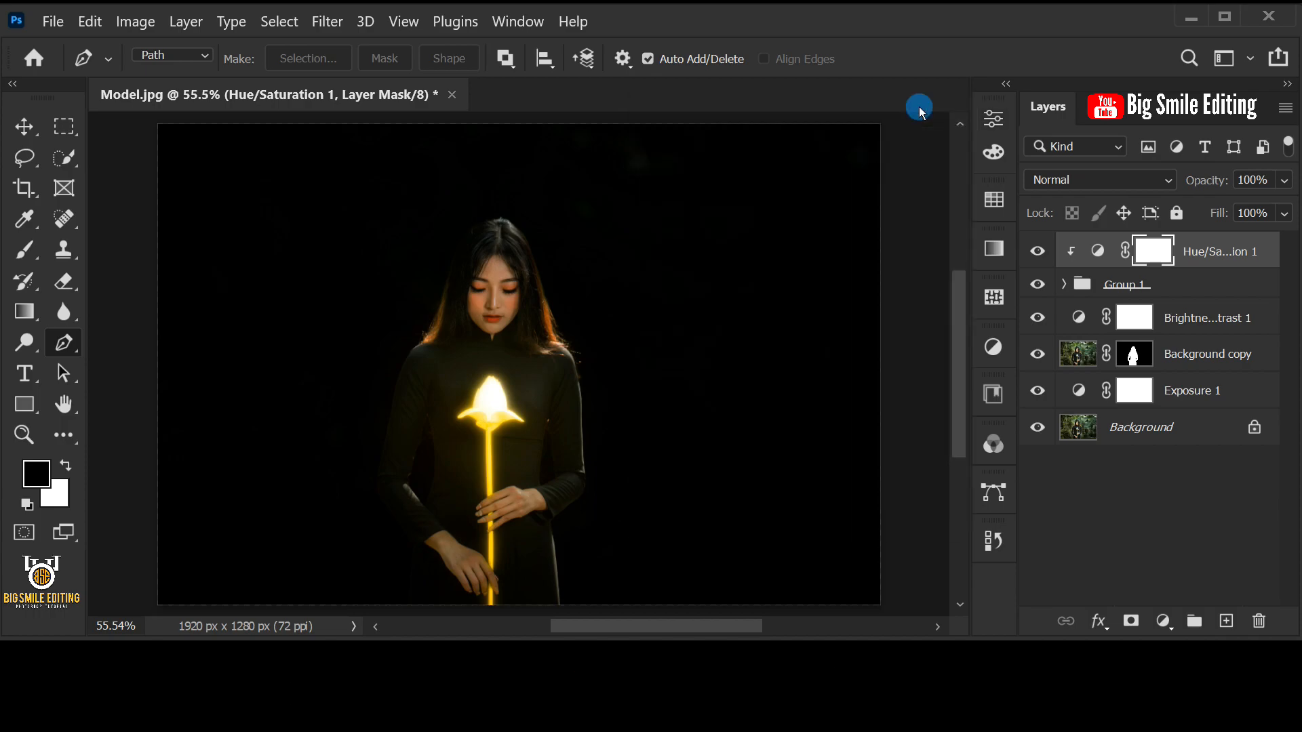
# Add a Hue/Saturation adjustment layer directly above Brightness/Contrast 1, with Colorize on, Saturation 100 and Hue 50
pyautogui.click(1213, 324)
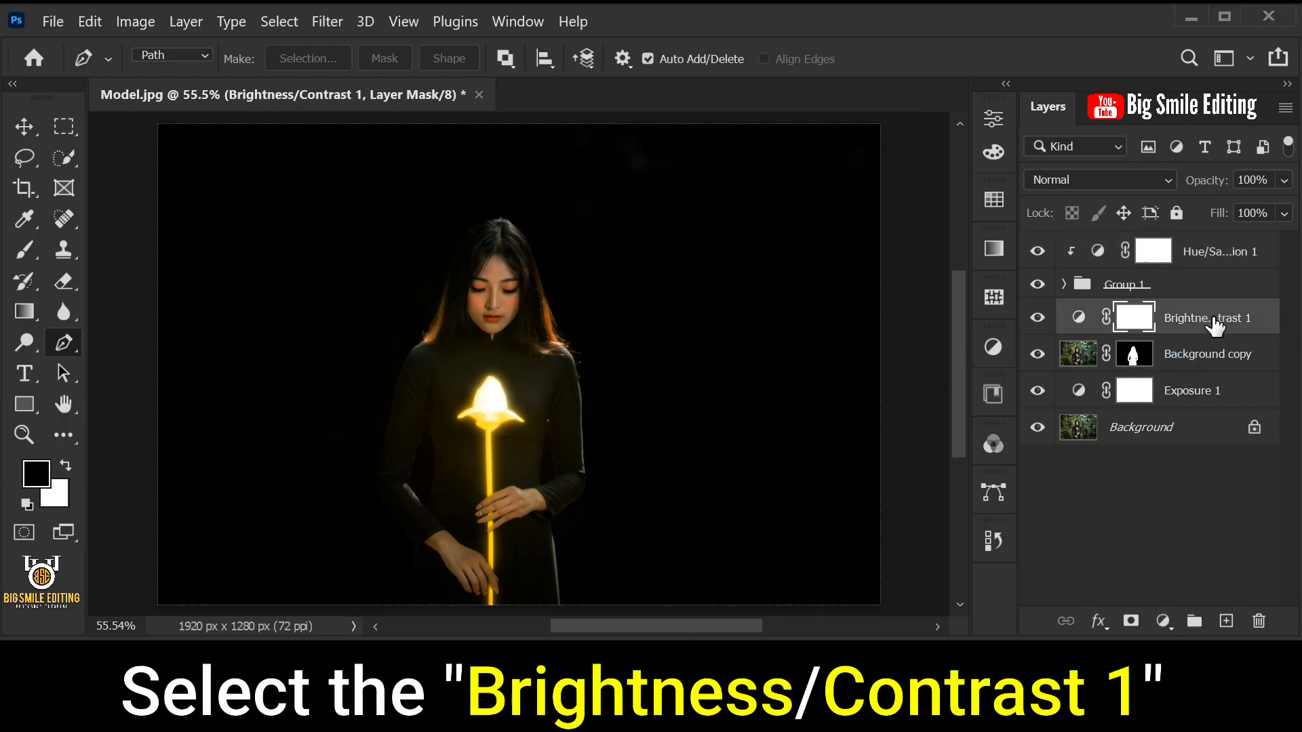
pyautogui.click(1163, 624)
pyautogui.click(1188, 391)
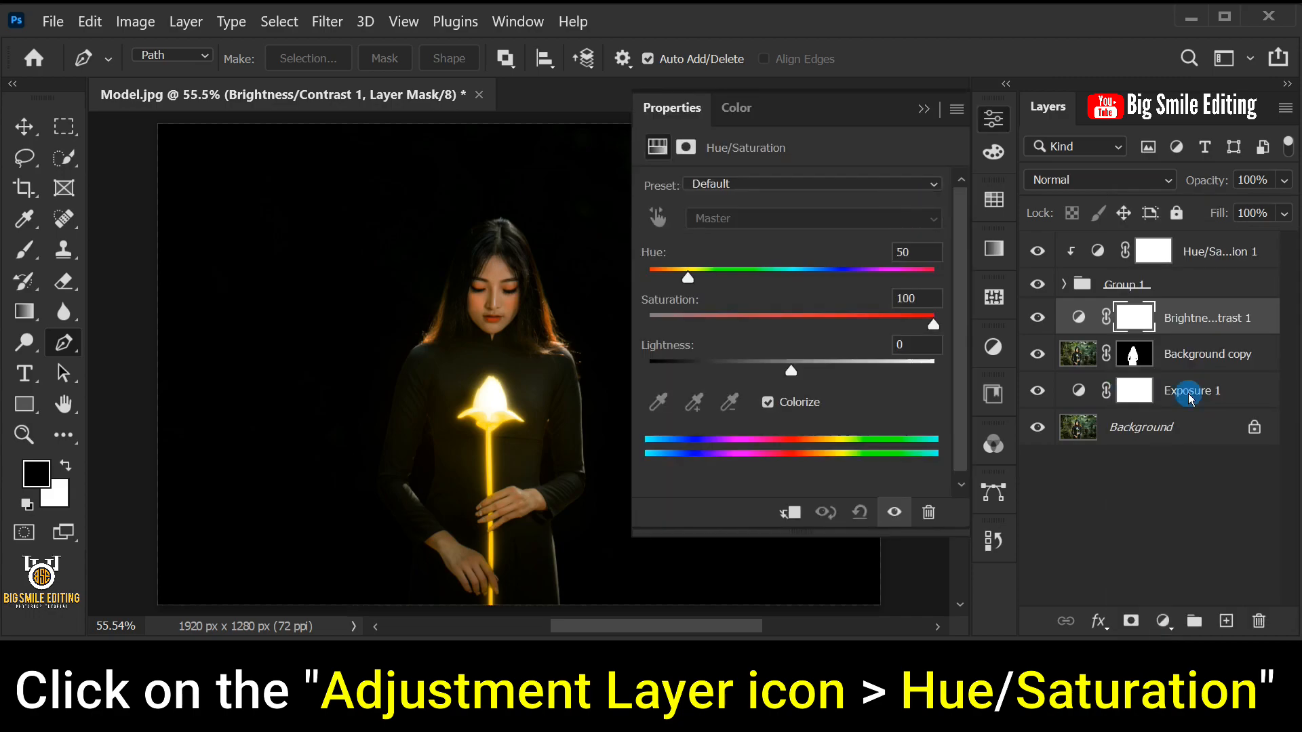
pyautogui.click(768, 402)
pyautogui.moveTo(720, 326); pyautogui.dragTo(939, 328)
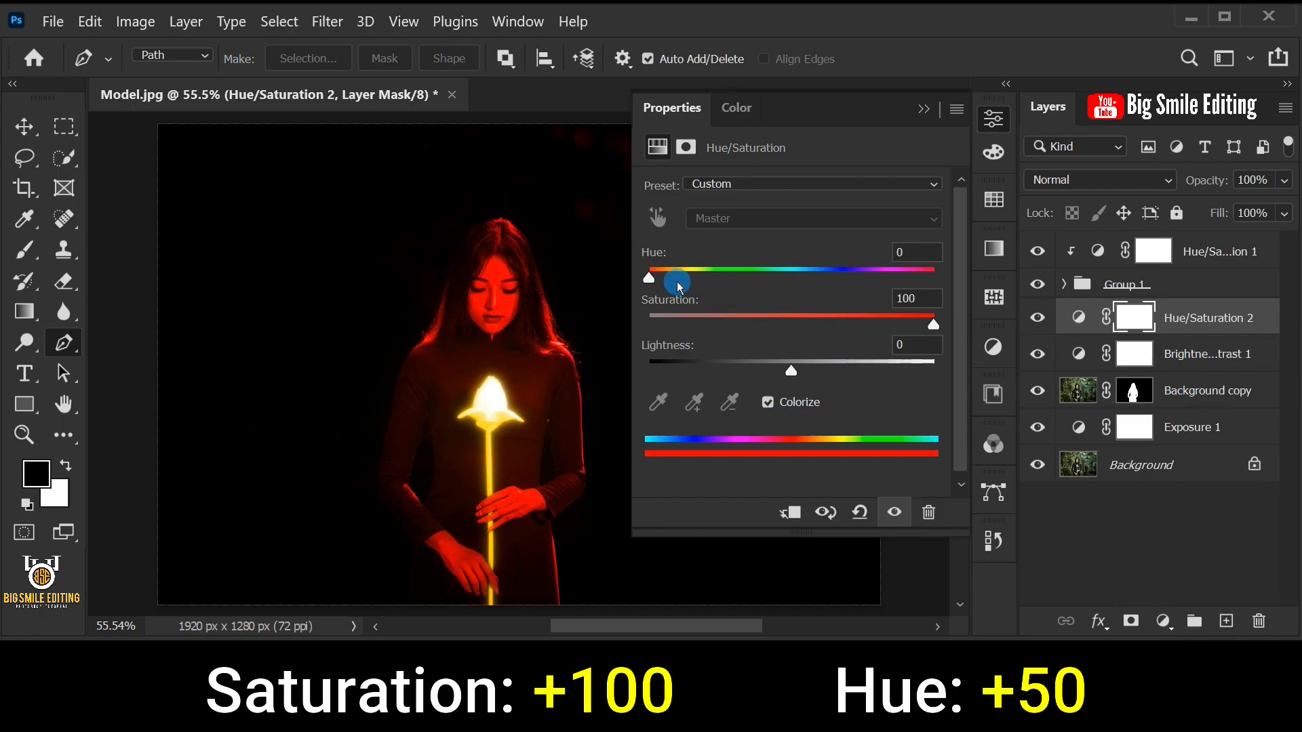
pyautogui.moveTo(649, 276); pyautogui.dragTo(689, 276)
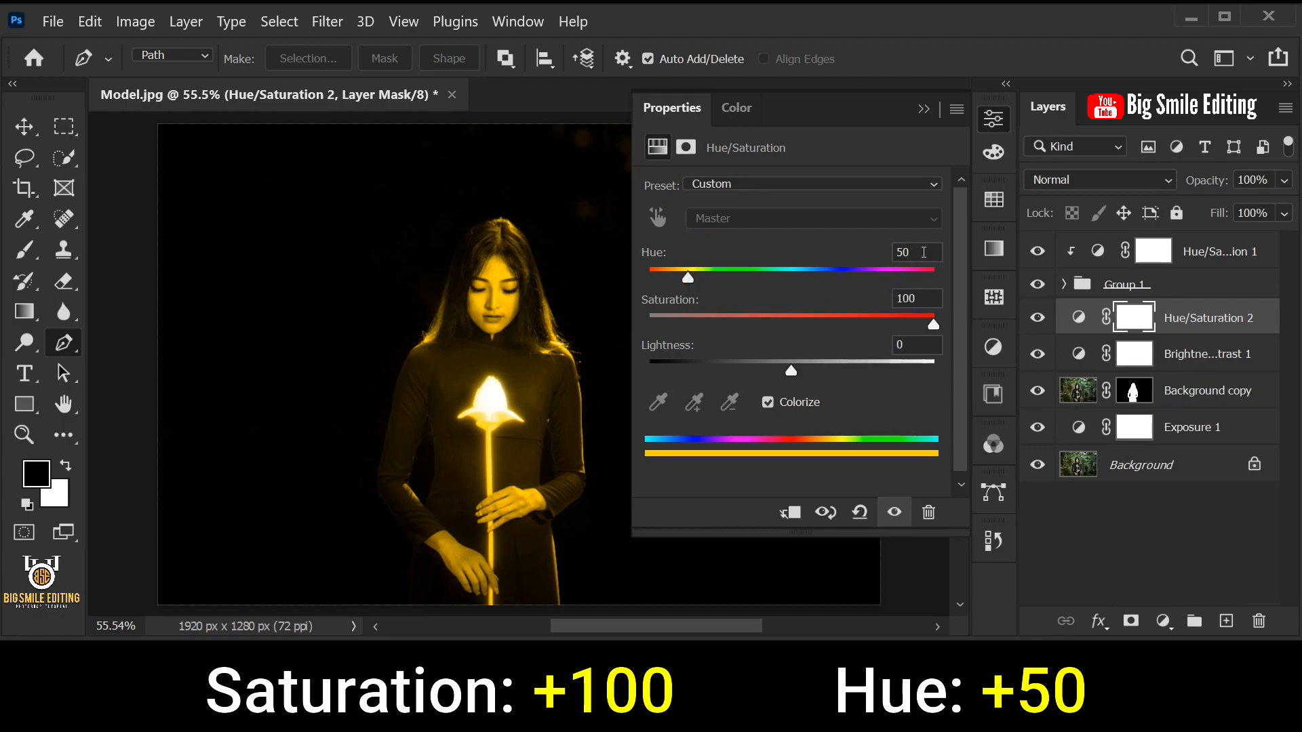
pyautogui.click(923, 108)
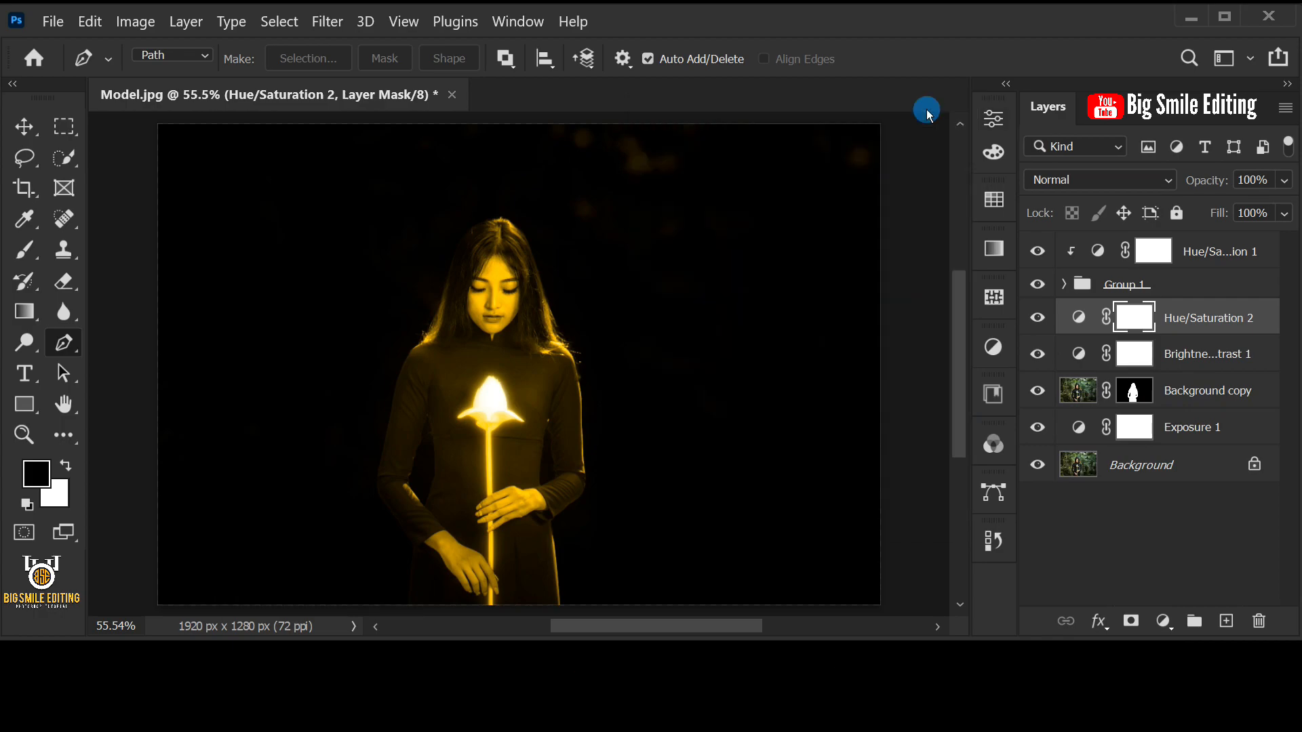
# Set Hue/Saturation 2's Blend If Underlying Layer black slider, split, to 0 / 230 on the Gray channel
pyautogui.click(1244, 319)
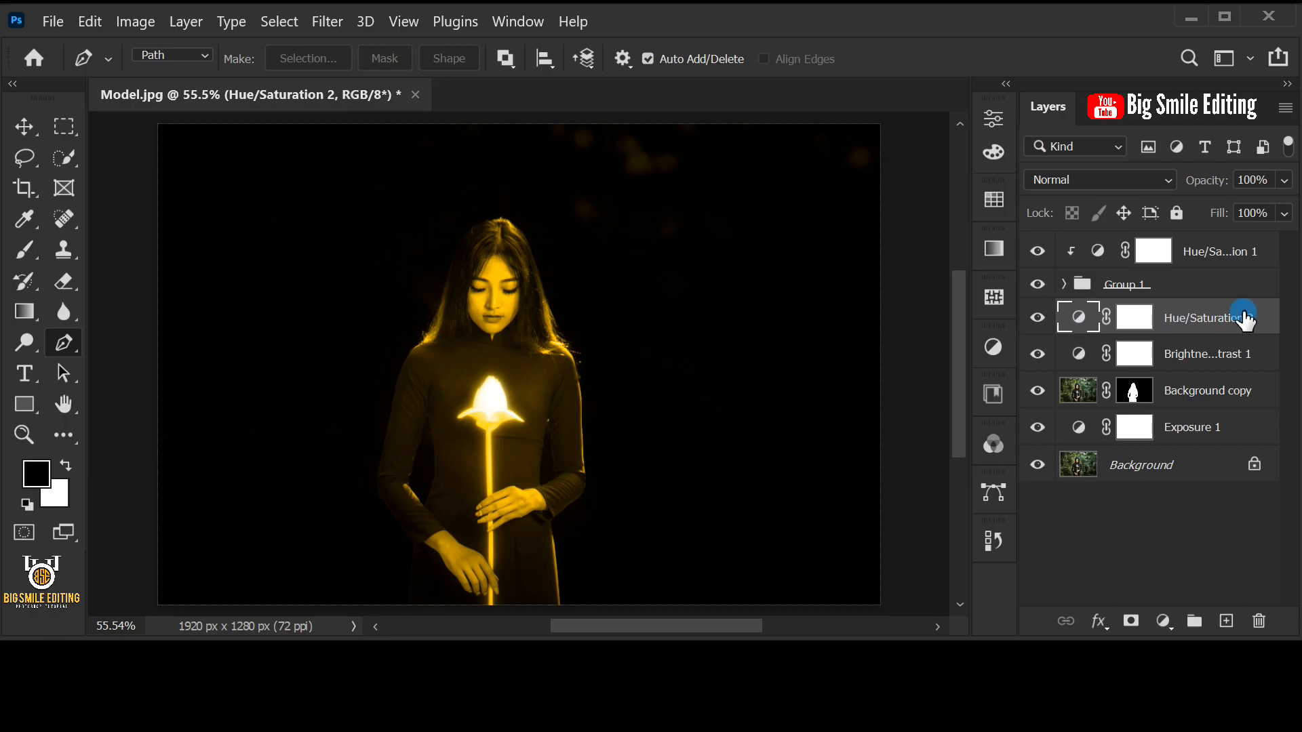
pyautogui.click(1095, 623)
pyautogui.click(1202, 392)
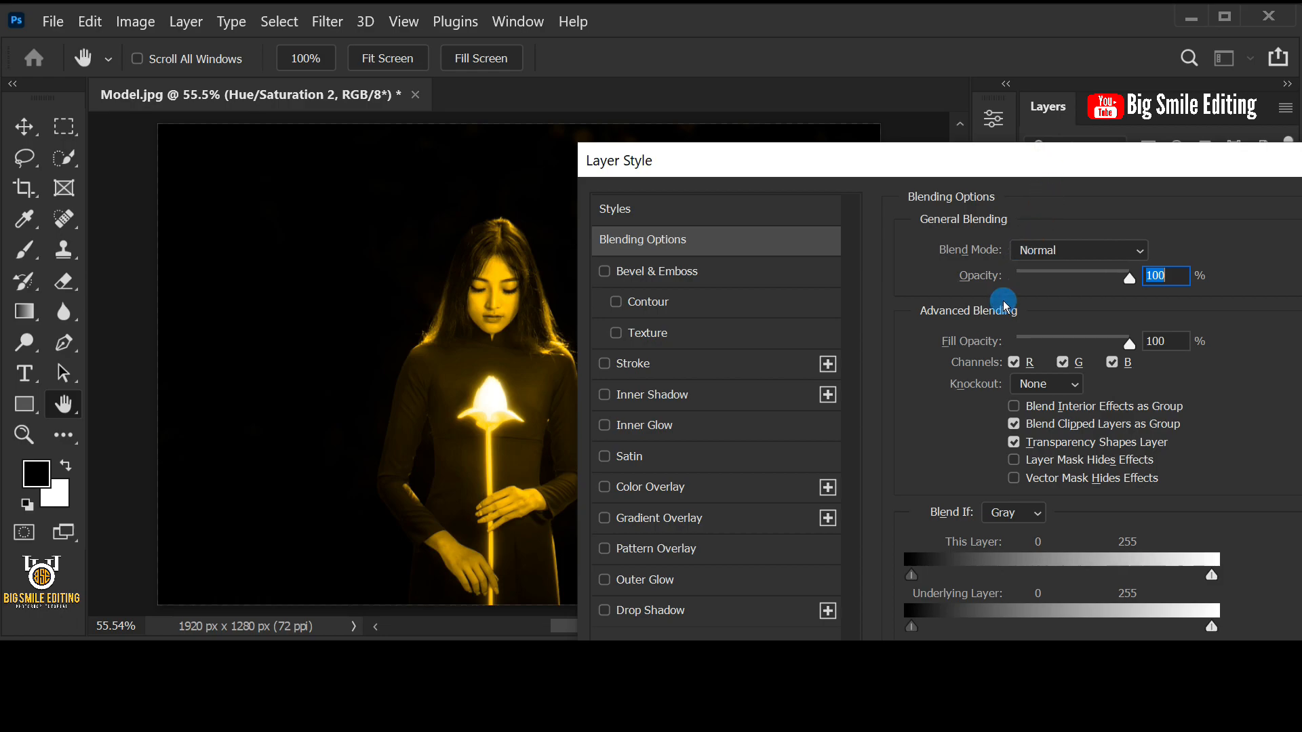
pyautogui.press('alt')
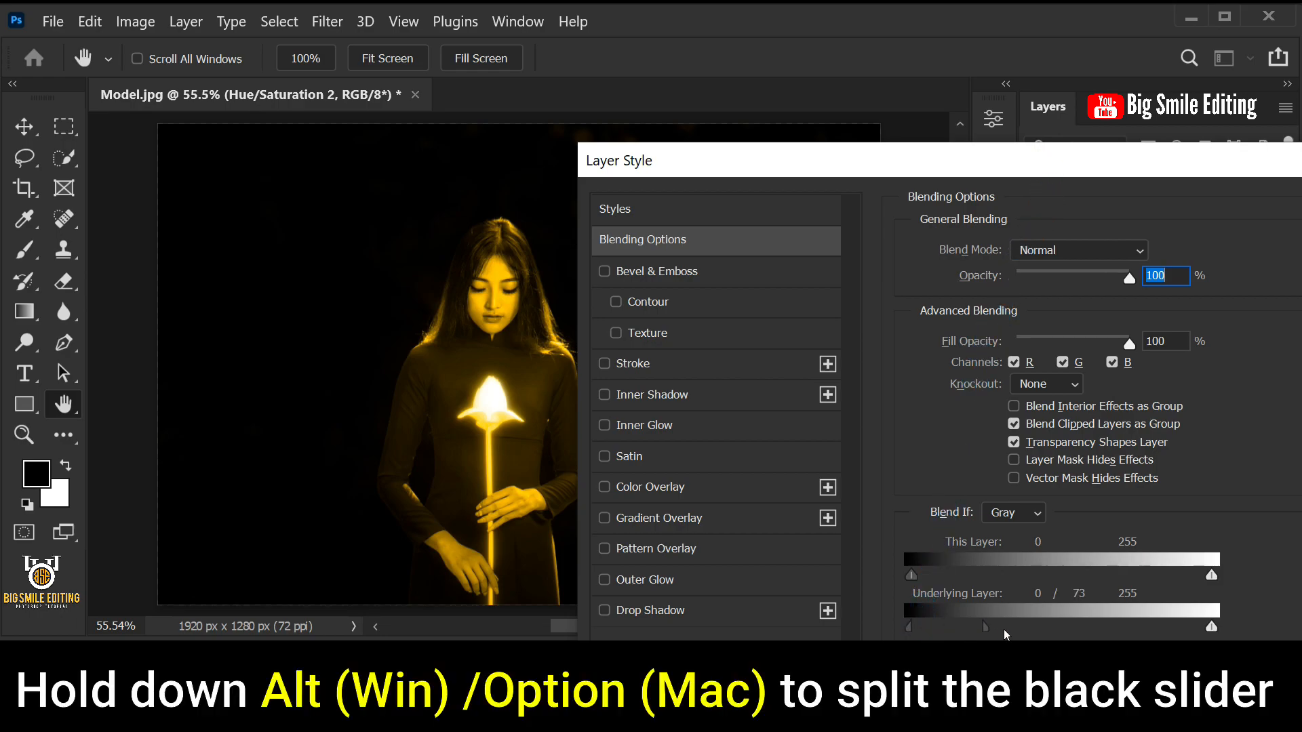
pyautogui.moveTo(1082, 630); pyautogui.dragTo(1183, 631)
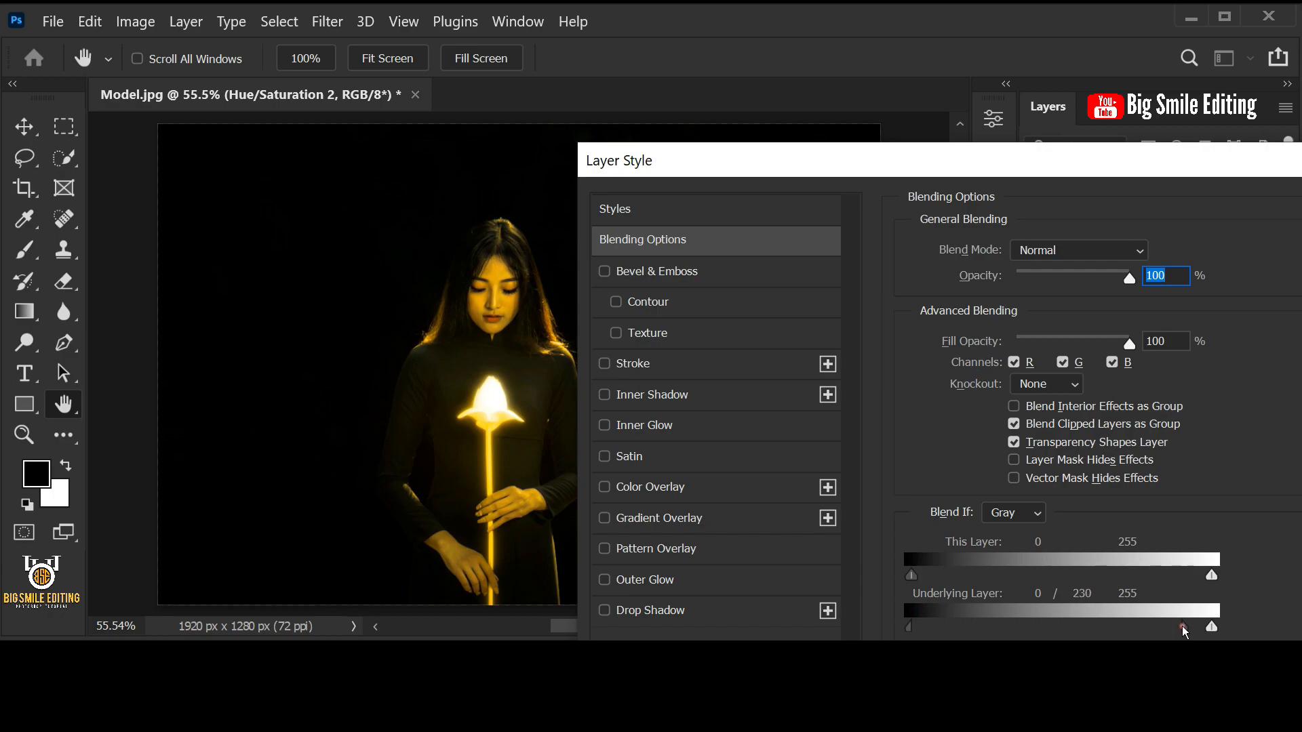
pyautogui.moveTo(1171, 166); pyautogui.dragTo(900, 166)
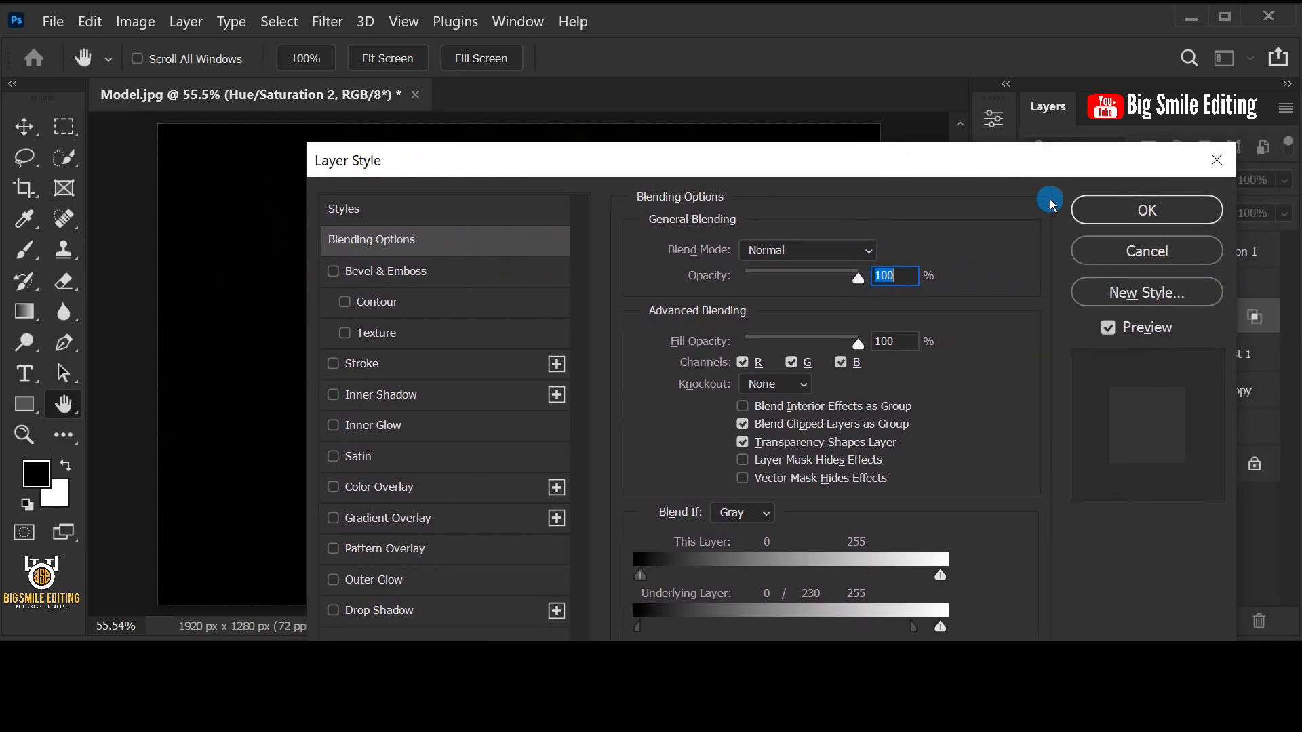
pyautogui.click(1087, 216)
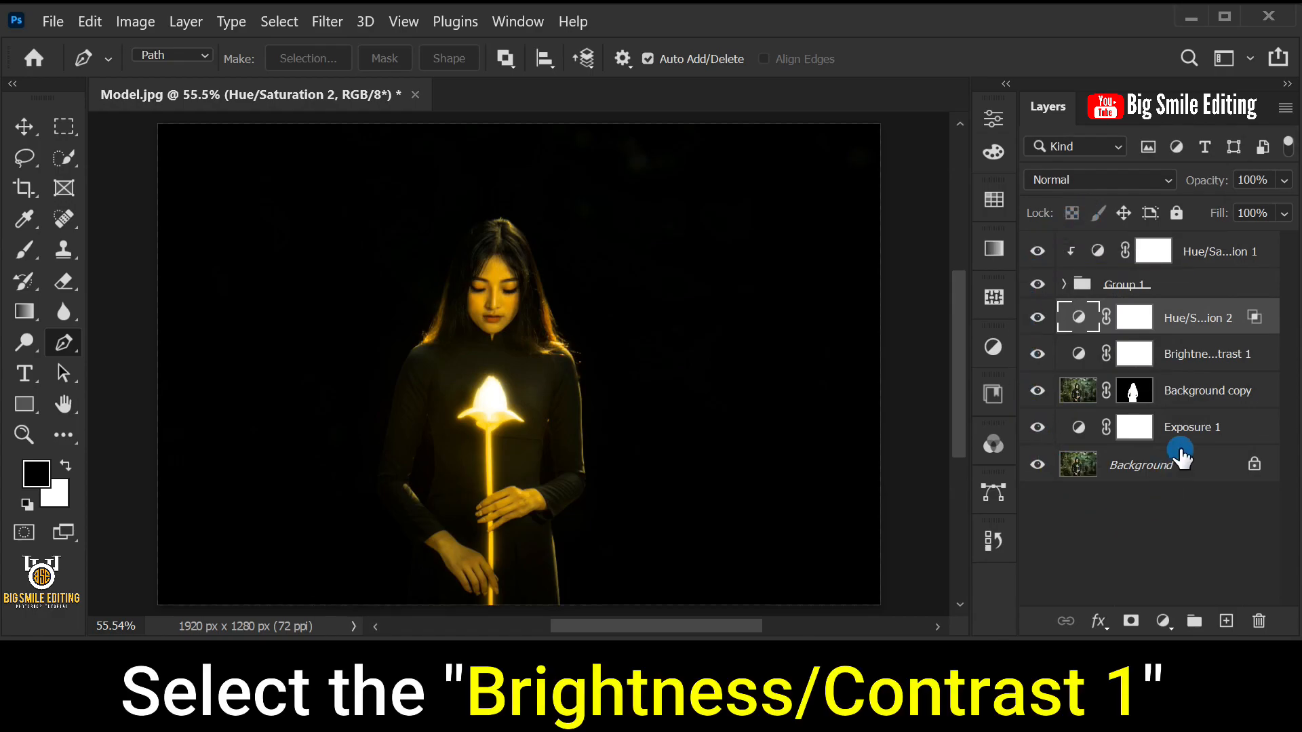
# Add an Exposure adjustment layer directly above Brightness/Contrast 1 with Exposure set to -2.33
pyautogui.click(1205, 356)
pyautogui.click(1162, 621)
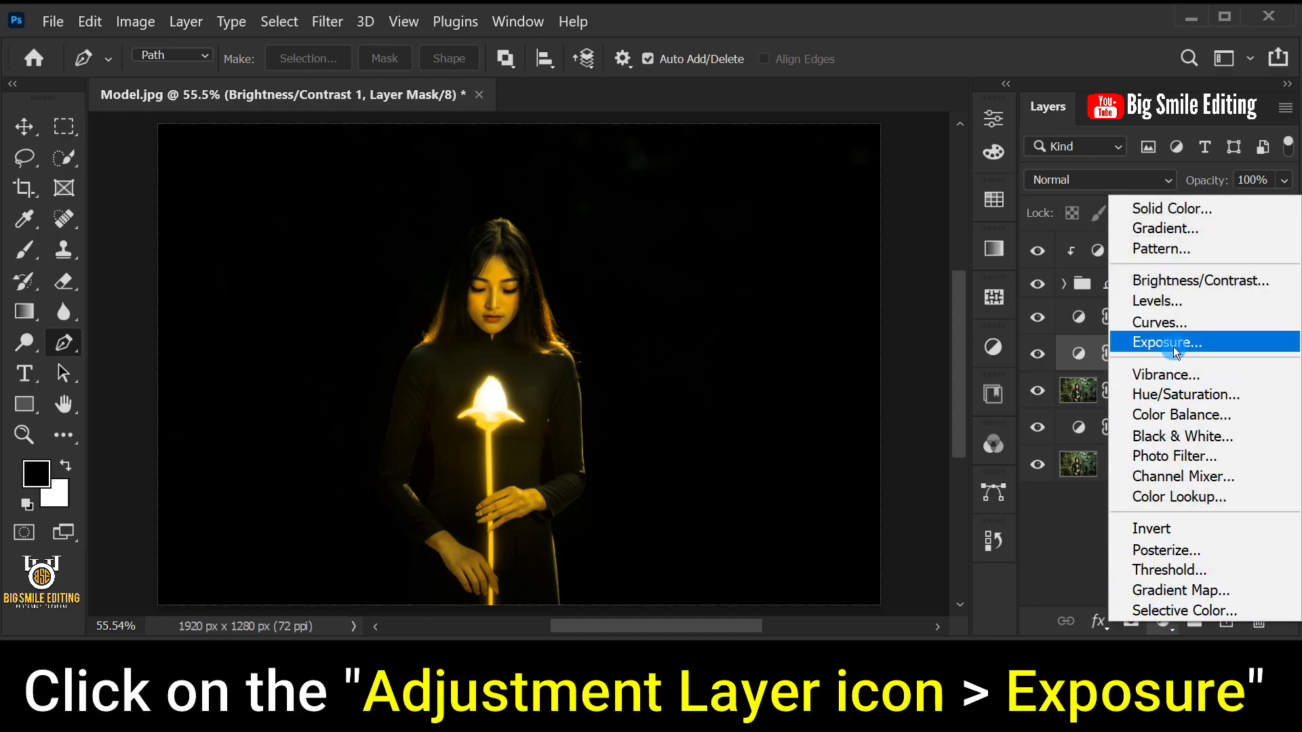
pyautogui.click(1172, 347)
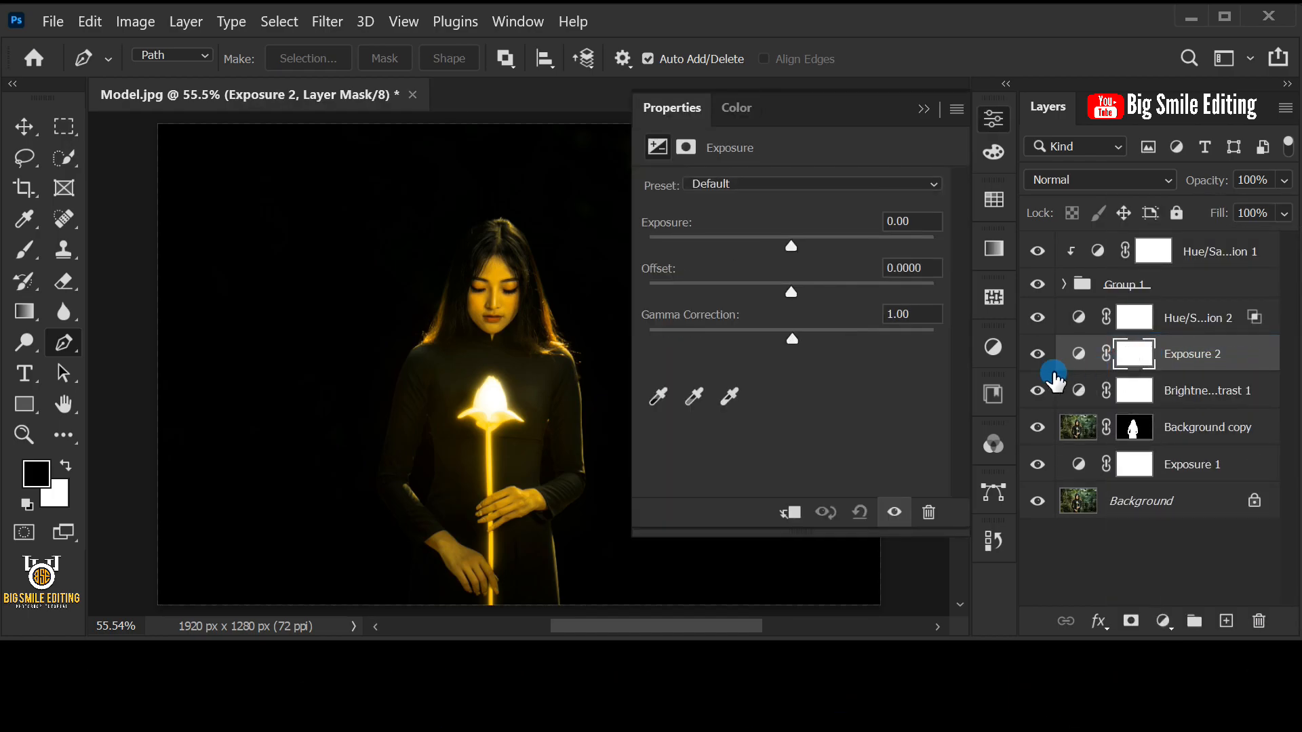
pyautogui.moveTo(790, 246); pyautogui.dragTo(757, 248)
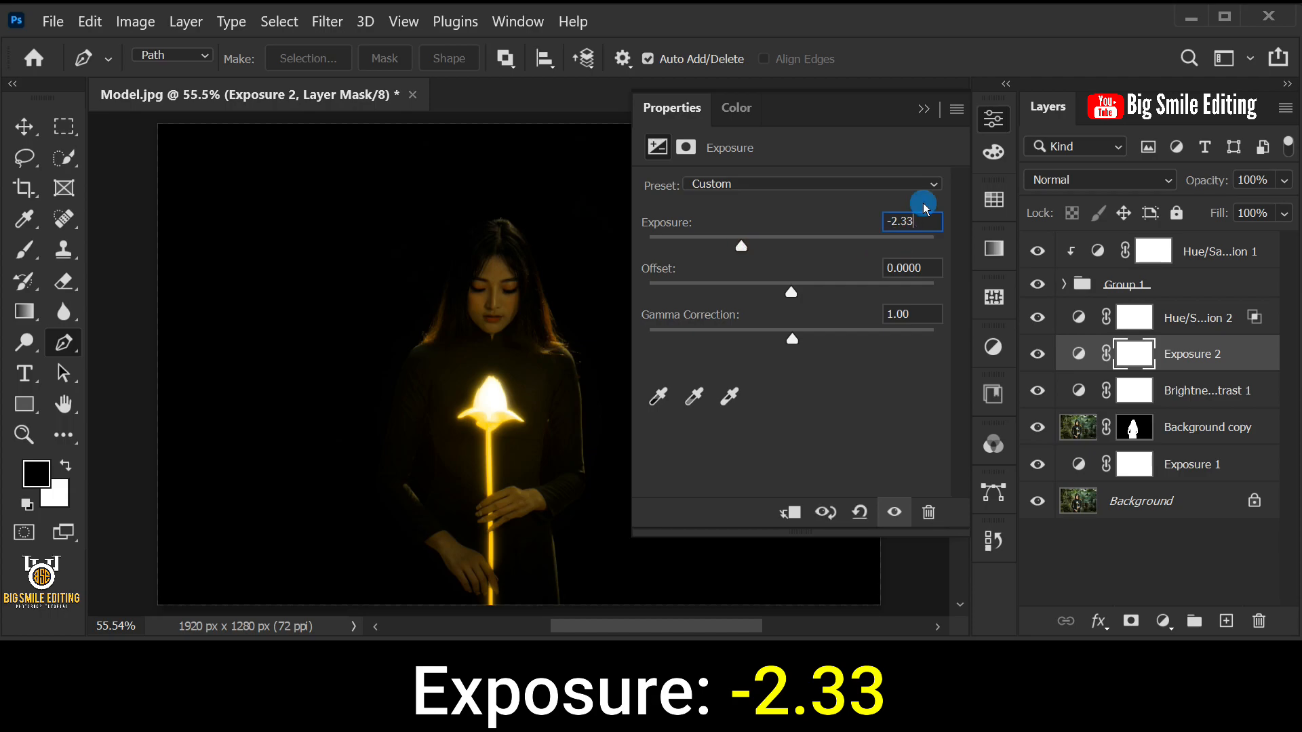
pyautogui.click(923, 109)
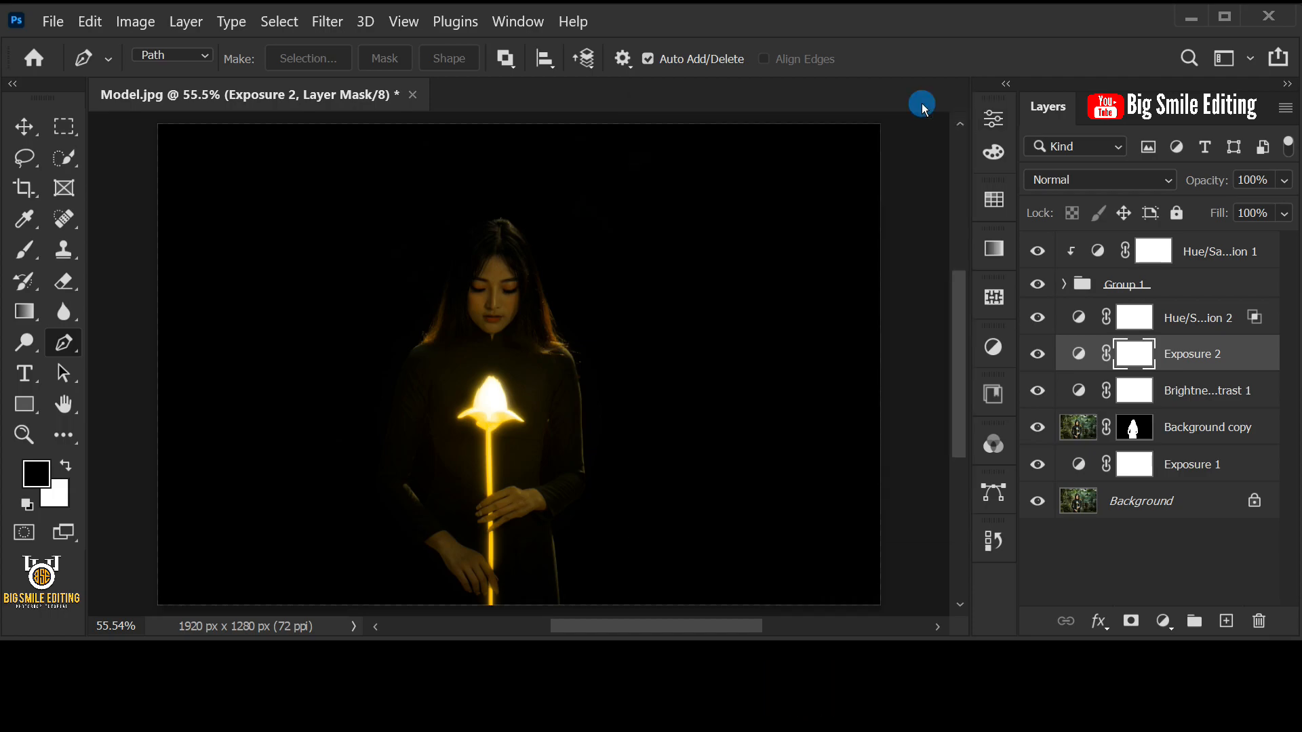
# Invert the Exposure 2 layer mask to black
pyautogui.click(1136, 353)
pyautogui.click(139, 23)
pyautogui.moveTo(203, 74)
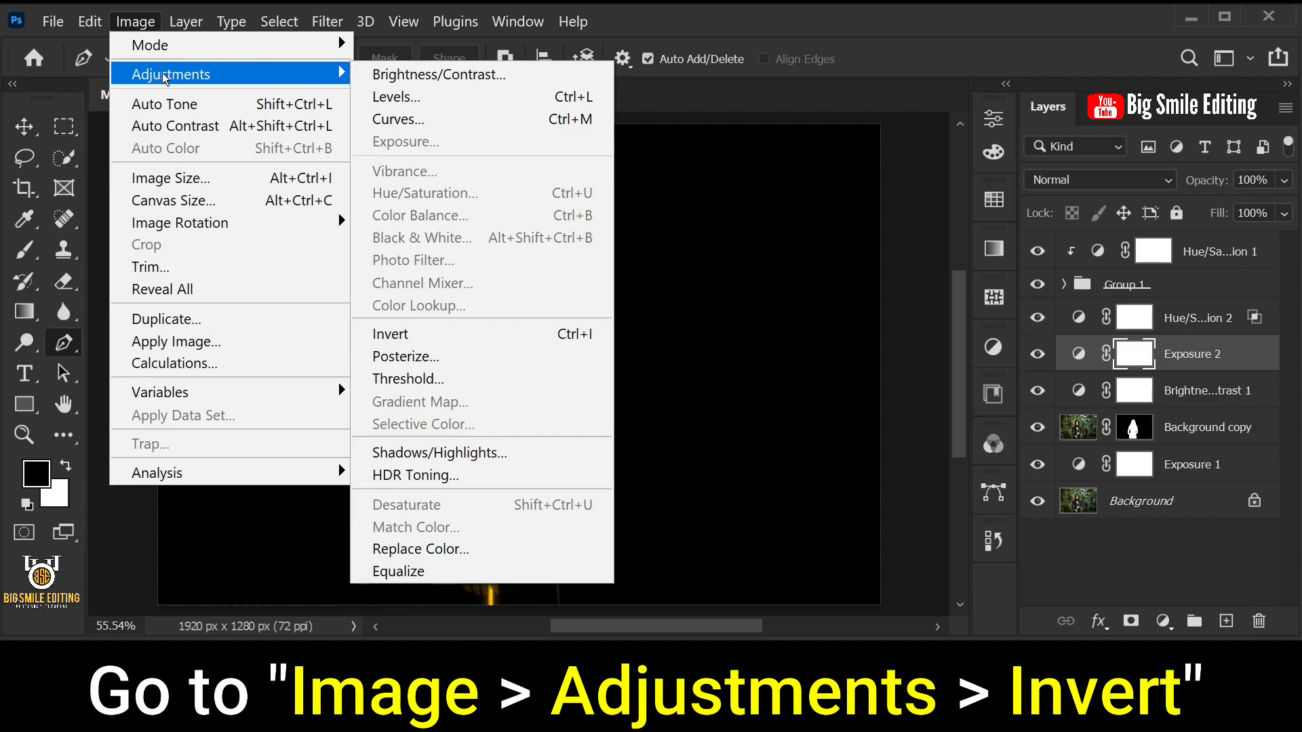
pyautogui.click(523, 334)
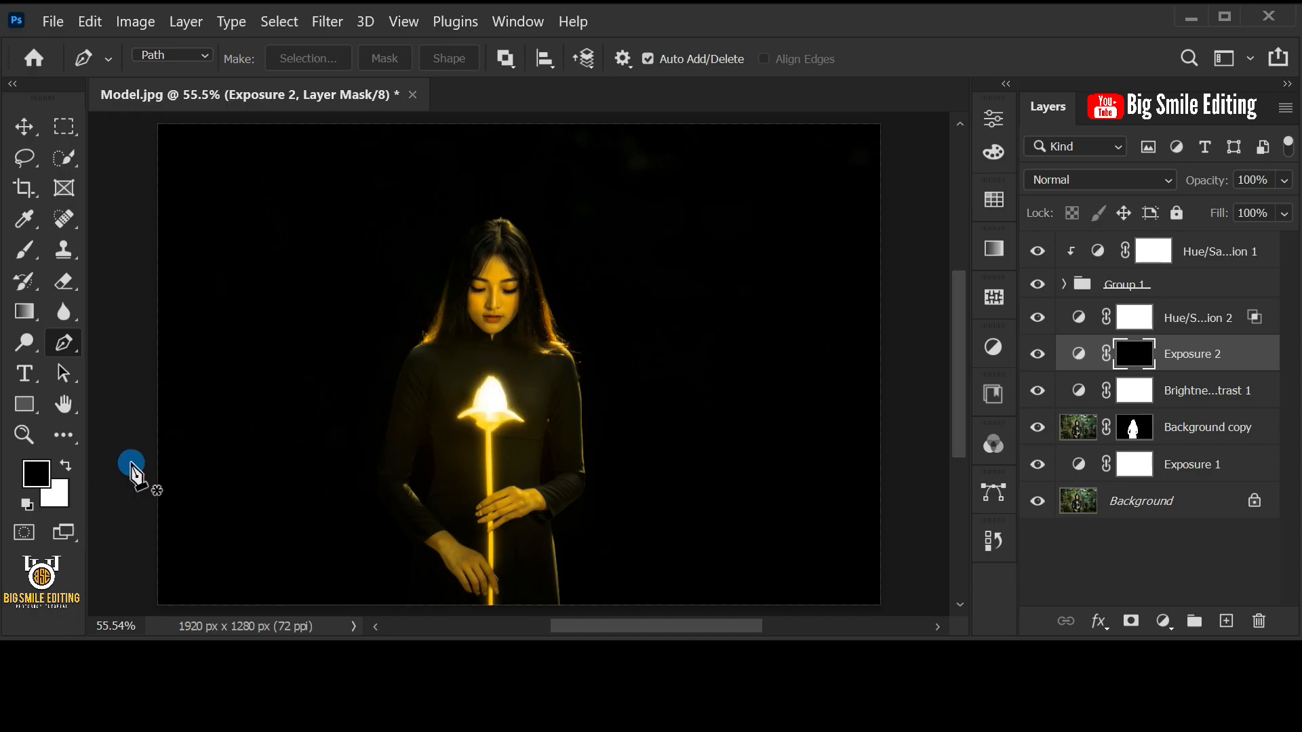
# Swap the foreground and background colours and confirm white (ffffff) as the foreground colour
pyautogui.click(67, 464)
pyautogui.click(38, 473)
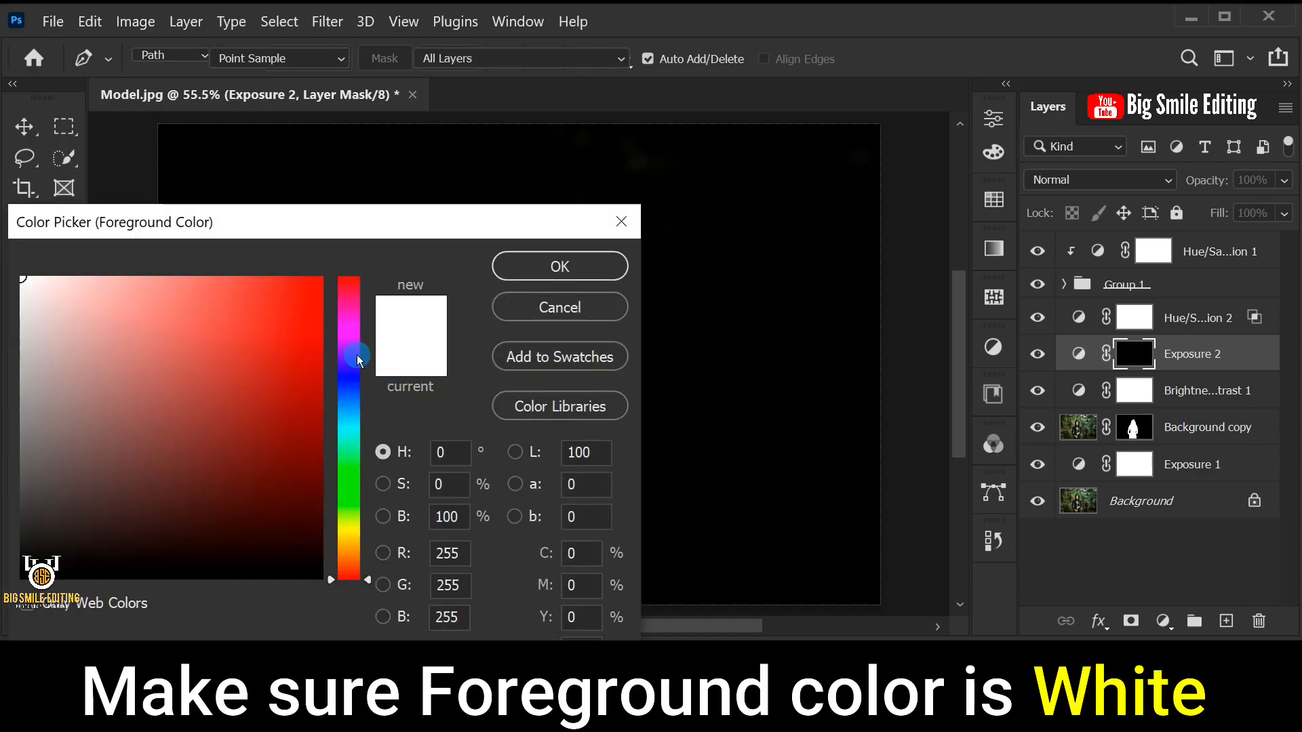
pyautogui.moveTo(246, 237); pyautogui.dragTo(447, 171)
pyautogui.moveTo(367, 390); pyautogui.dragTo(184, 204)
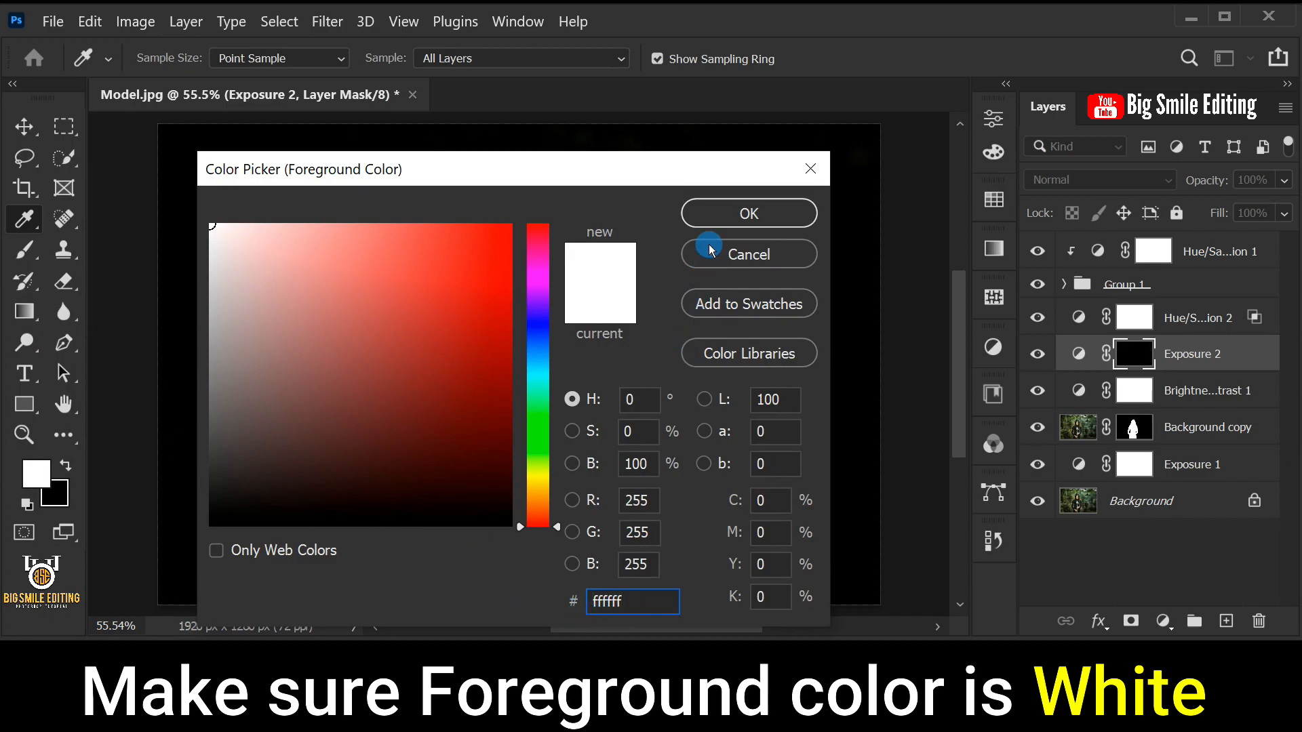
pyautogui.click(711, 213)
pyautogui.press('p')
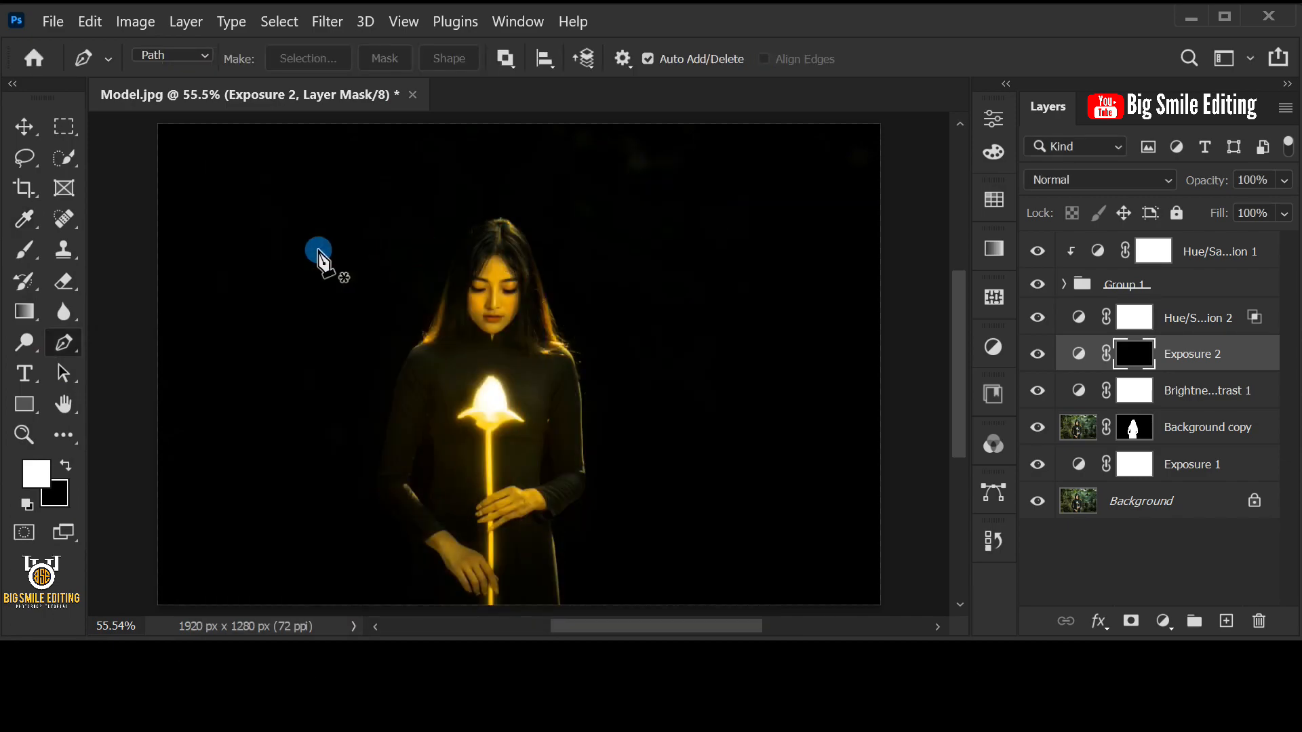
# Choose the Brush tool with a soft round brush in Normal mode, 100% opacity and 10% flow
pyautogui.rightClick(26, 246)
pyautogui.click(119, 250)
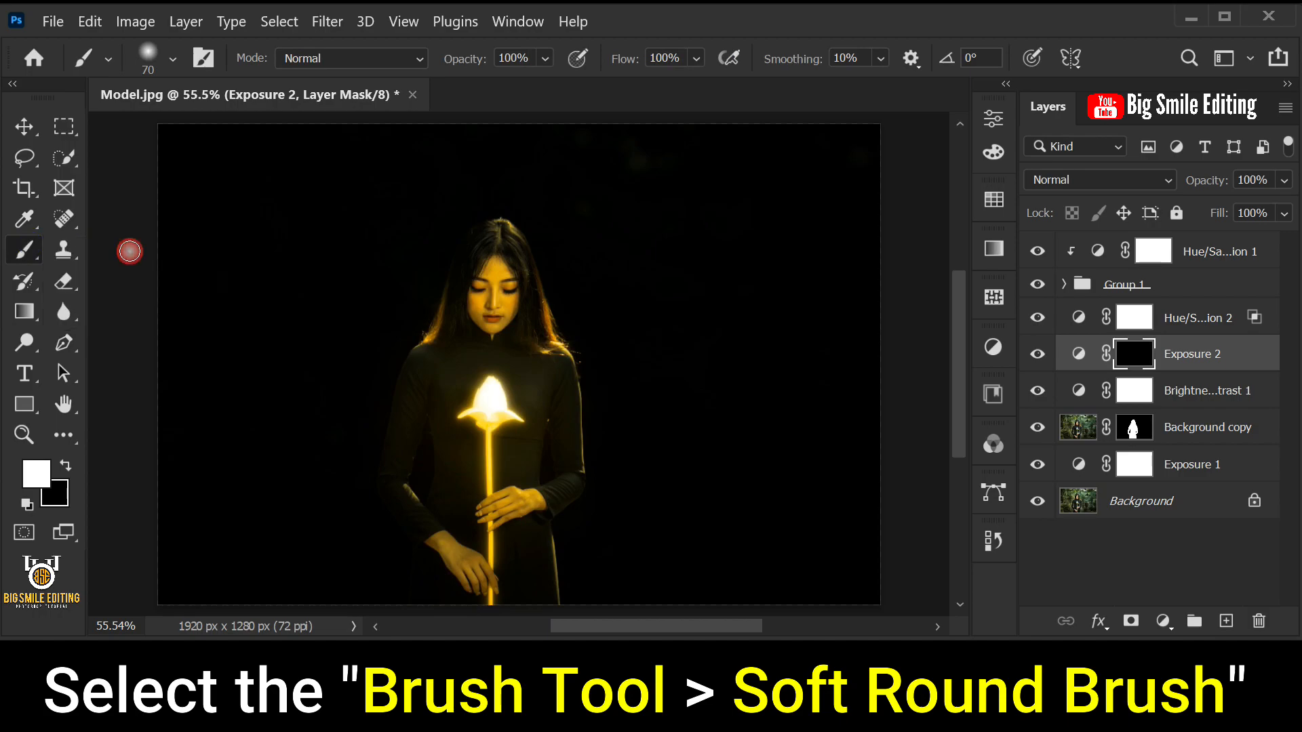
pyautogui.click(351, 56)
pyautogui.click(358, 59)
pyautogui.click(548, 59)
pyautogui.click(530, 57)
pyautogui.click(695, 59)
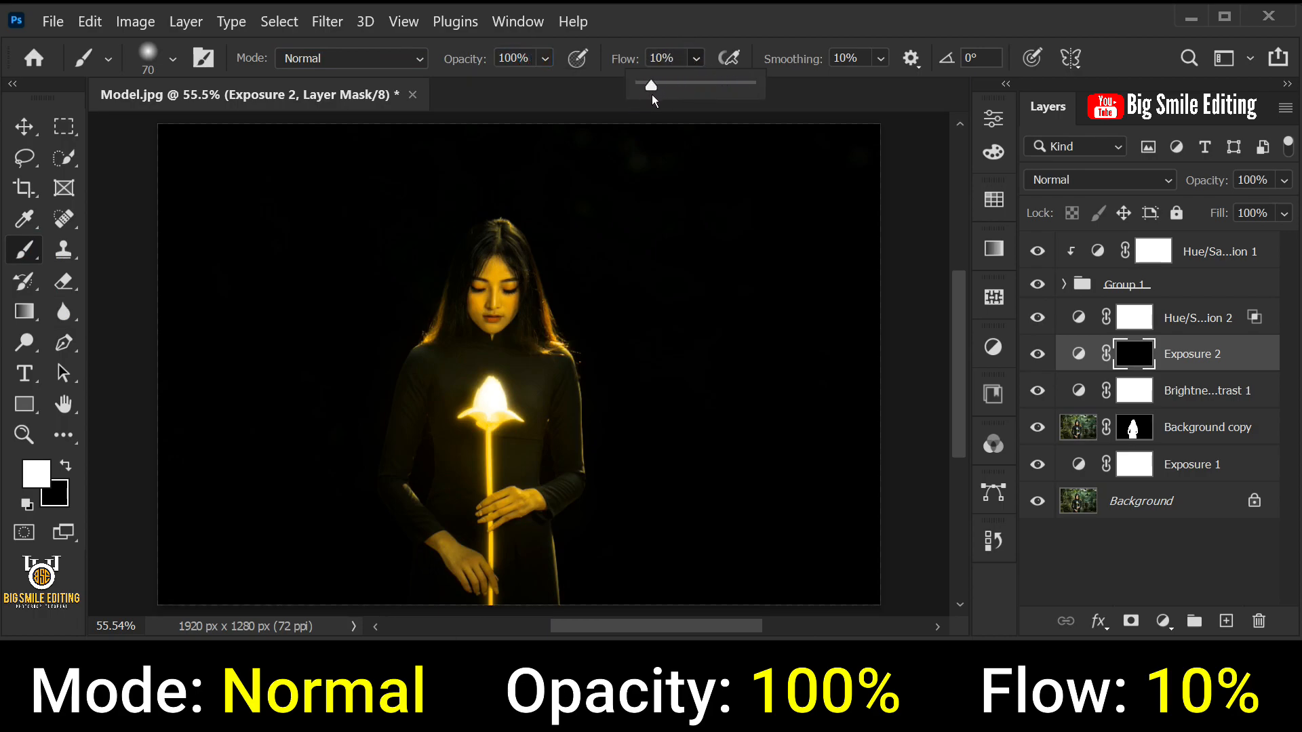
pyautogui.click(800, 97)
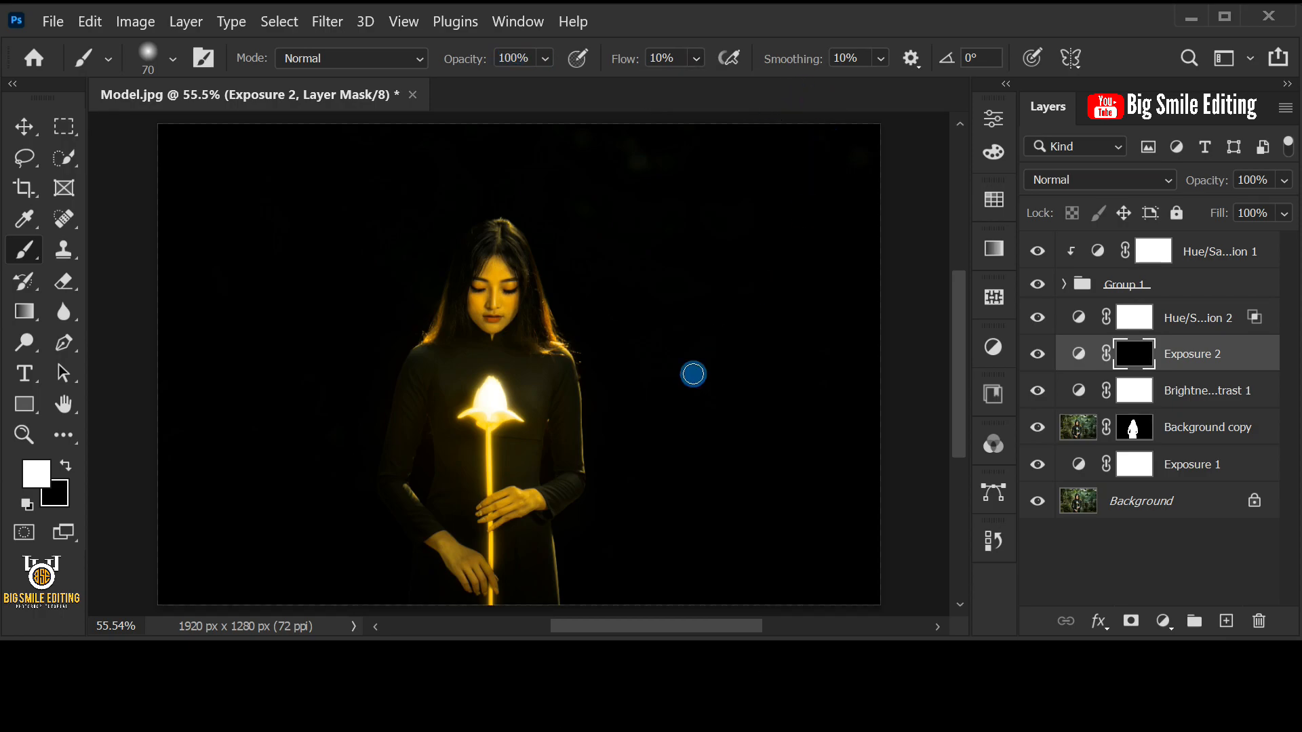
# Paint white on the Exposure 2 mask over the woman's lower hand with a 45-pixel soft brush to darken it
pyautogui.scroll(6, 493, 550)
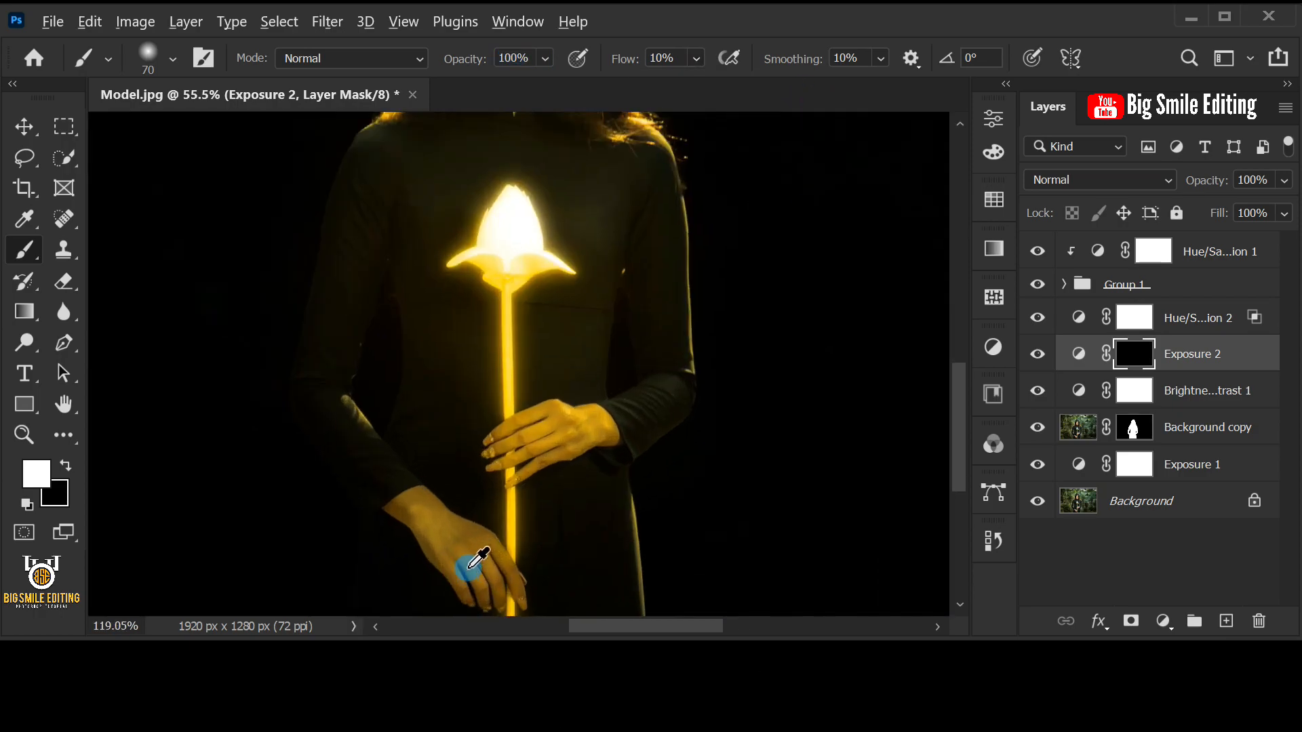
pyautogui.scroll(2, 482, 550)
pyautogui.moveTo(500, 532); pyautogui.dragTo(546, 364)
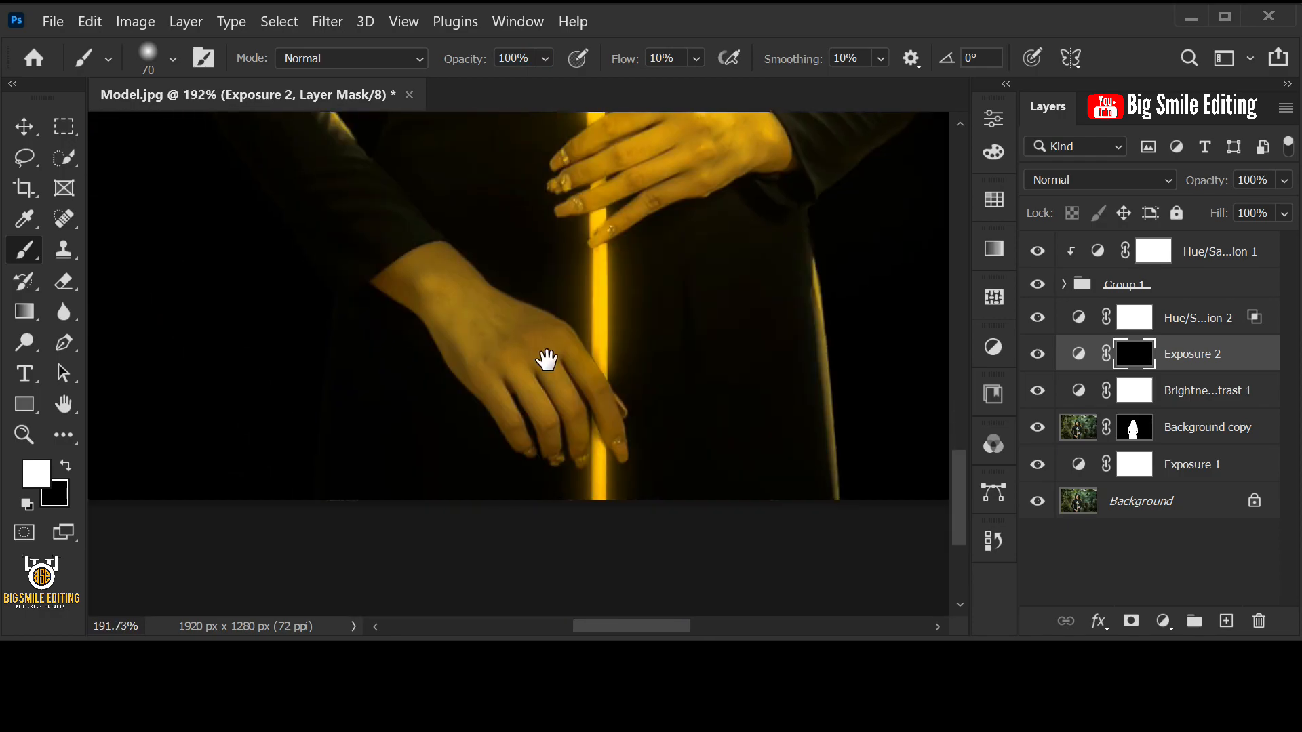
pyautogui.press(']')
pyautogui.press(']')
pyautogui.press(']')
pyautogui.press(']')
pyautogui.press('[')
pyautogui.press('[')
pyautogui.press('[')
pyautogui.press('[')
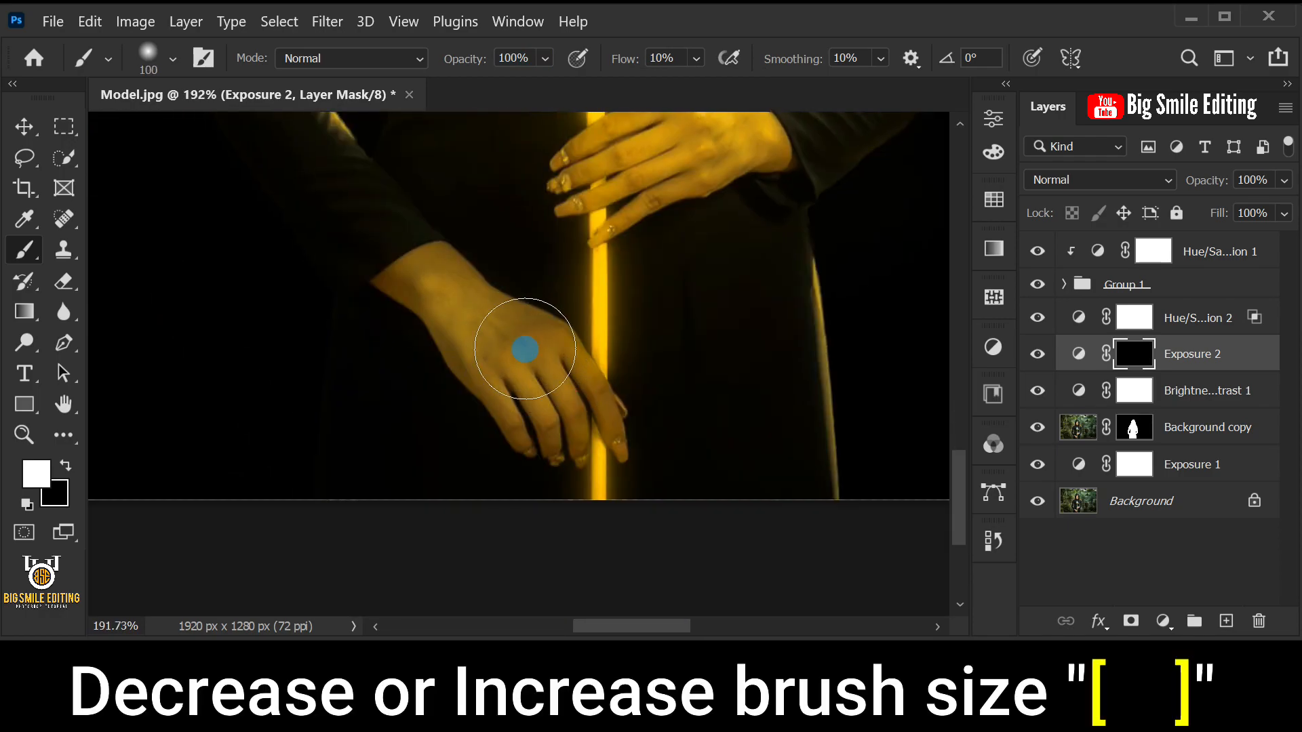
pyautogui.press('[')
pyautogui.press('[')
pyautogui.press('[')
pyautogui.moveTo(435, 286)
pyautogui.mouseDown()
pyautogui.moveTo(538, 335)
pyautogui.moveTo(513, 432)
pyautogui.mouseUp()
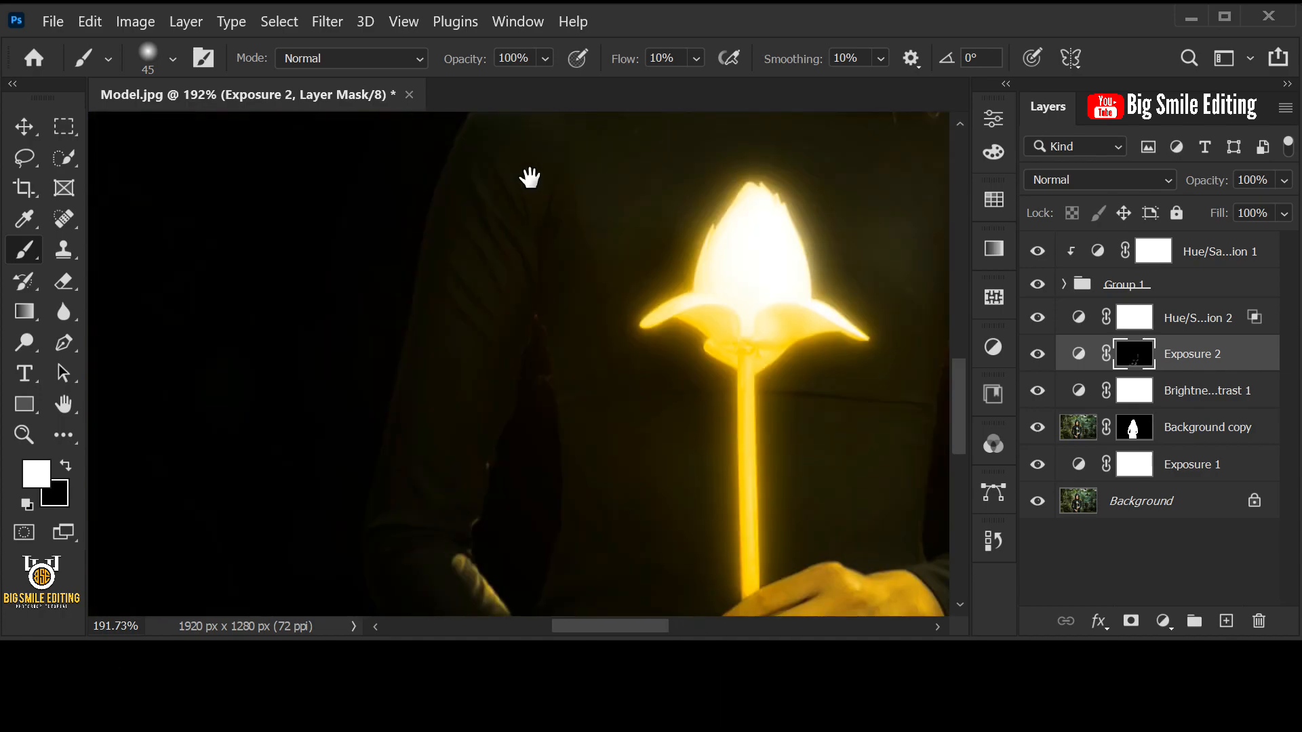
pyautogui.moveTo(529, 178); pyautogui.dragTo(509, 309)
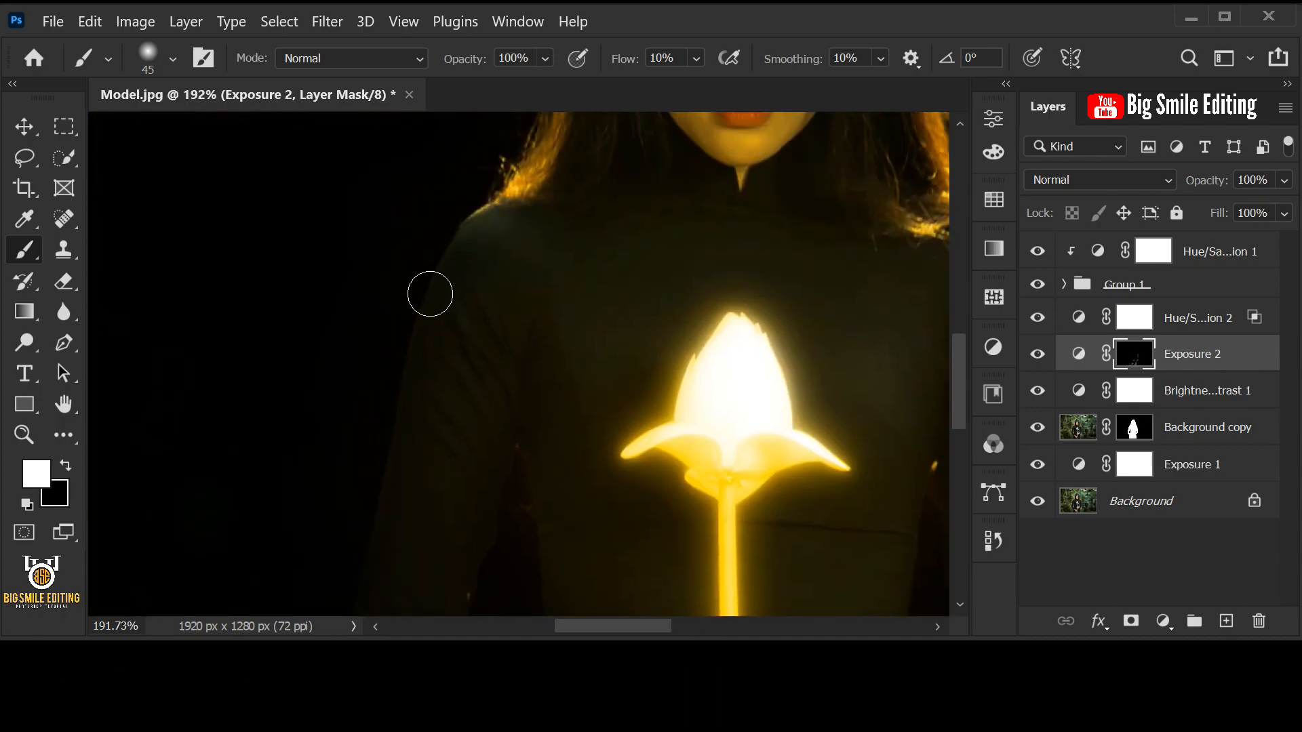
pyautogui.moveTo(430, 294); pyautogui.dragTo(444, 128)
pyautogui.moveTo(366, 364); pyautogui.dragTo(274, 163)
pyautogui.click(354, 500)
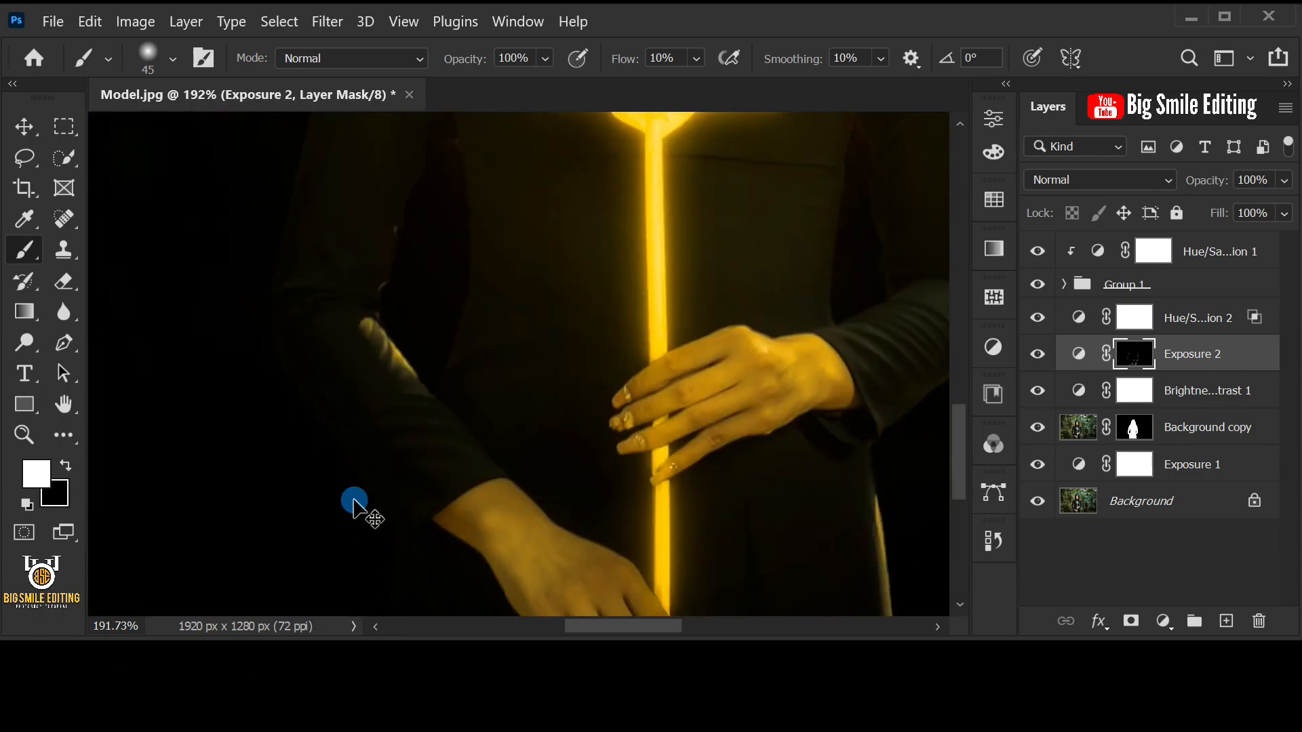
pyautogui.hotkey('ctrl', '0')
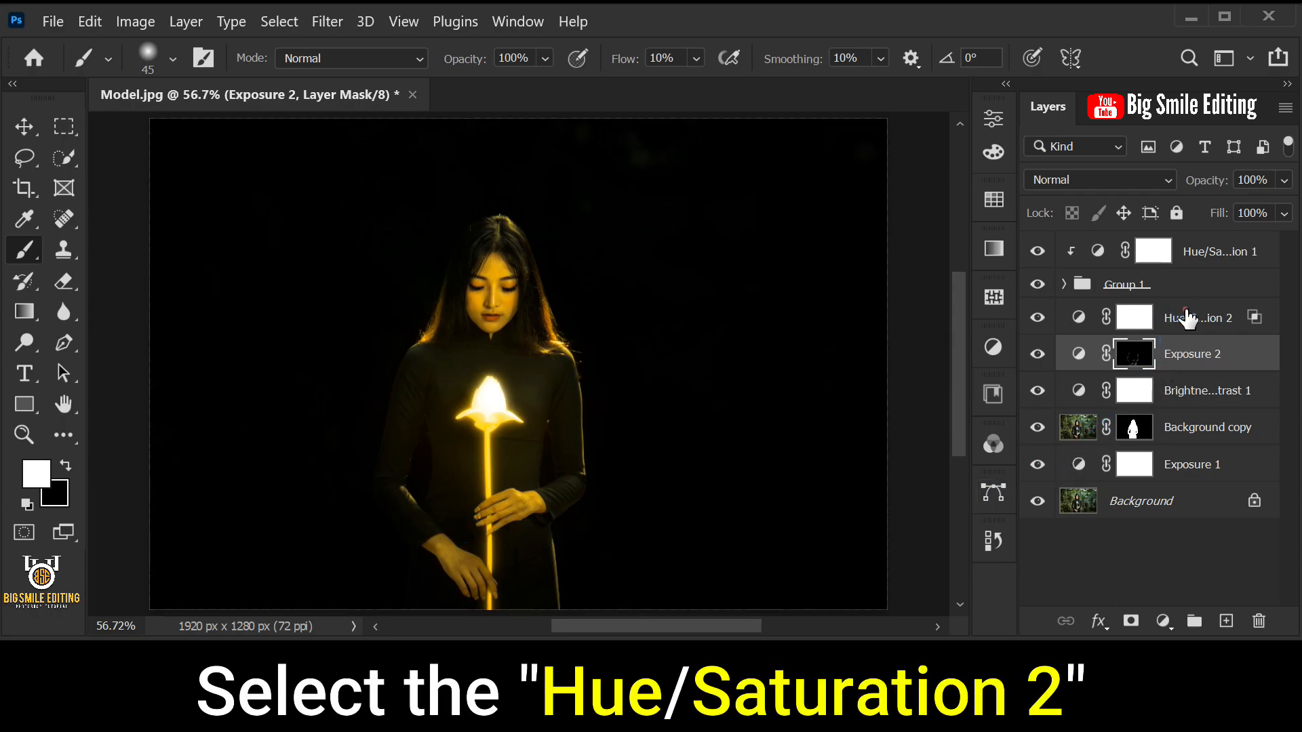
# Add a Hue/Saturation adjustment layer above Hue/Saturation 2, with Colorize on, Hue 50, Saturation 100 and Lightness +13
pyautogui.click(1188, 319)
pyautogui.click(1162, 622)
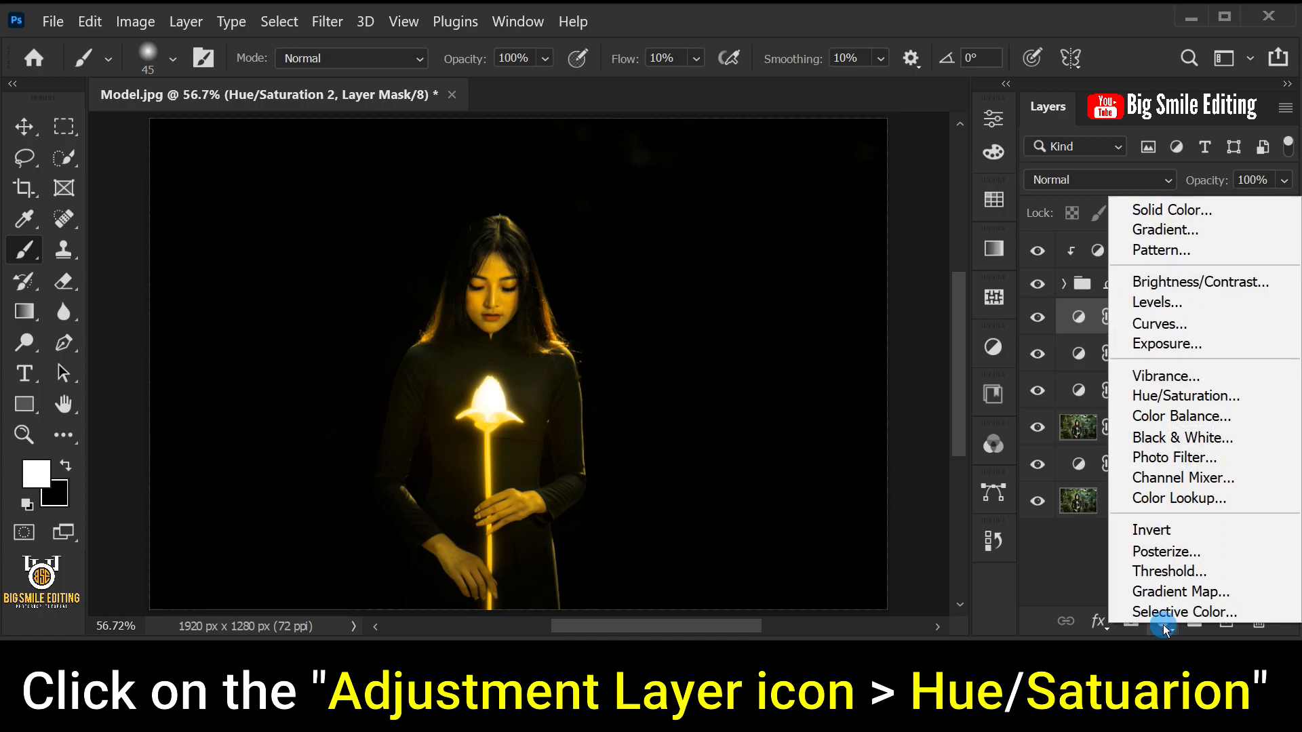
pyautogui.click(1187, 396)
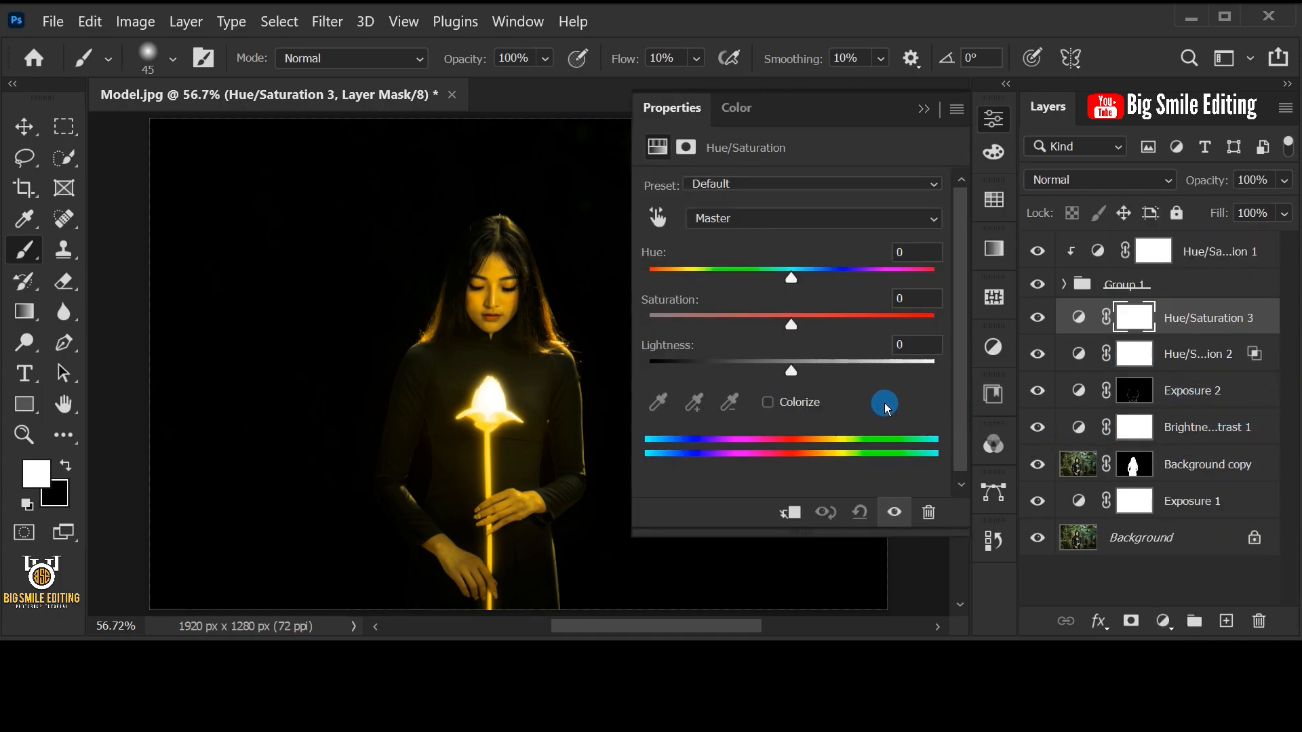
pyautogui.click(768, 402)
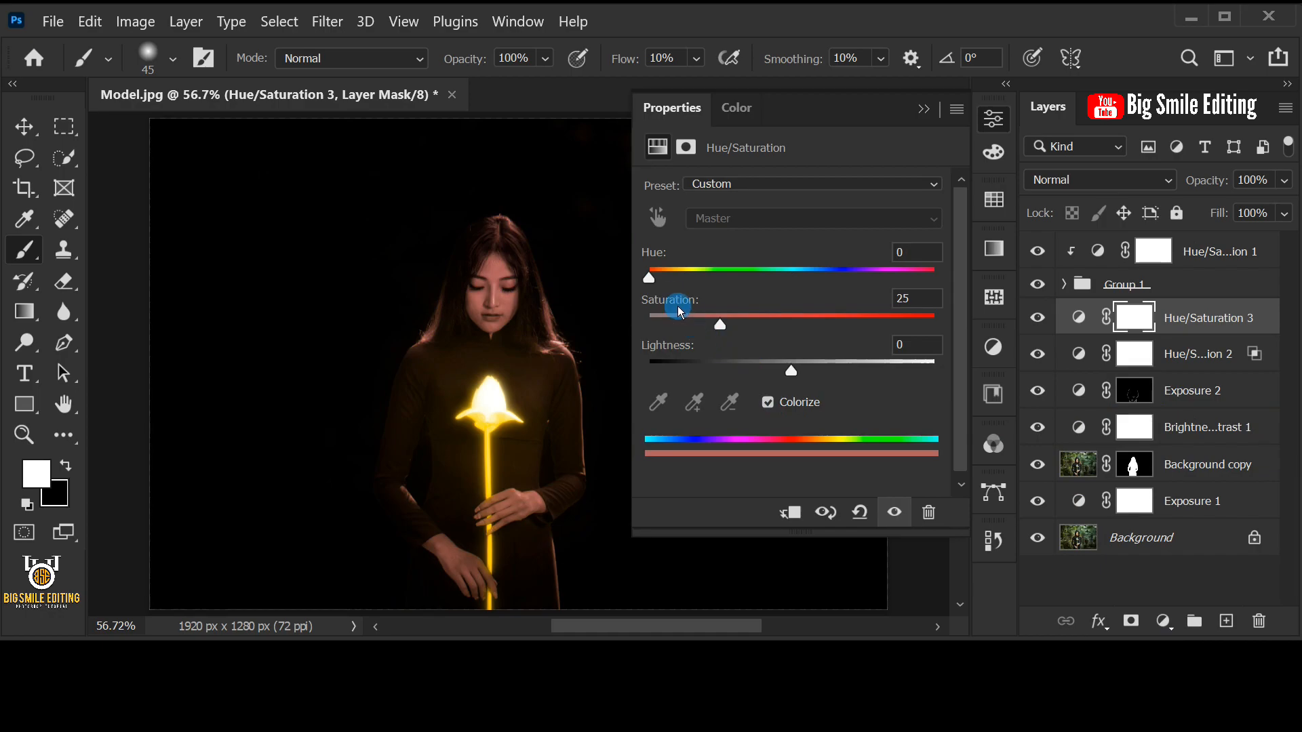
pyautogui.moveTo(651, 277); pyautogui.dragTo(695, 280)
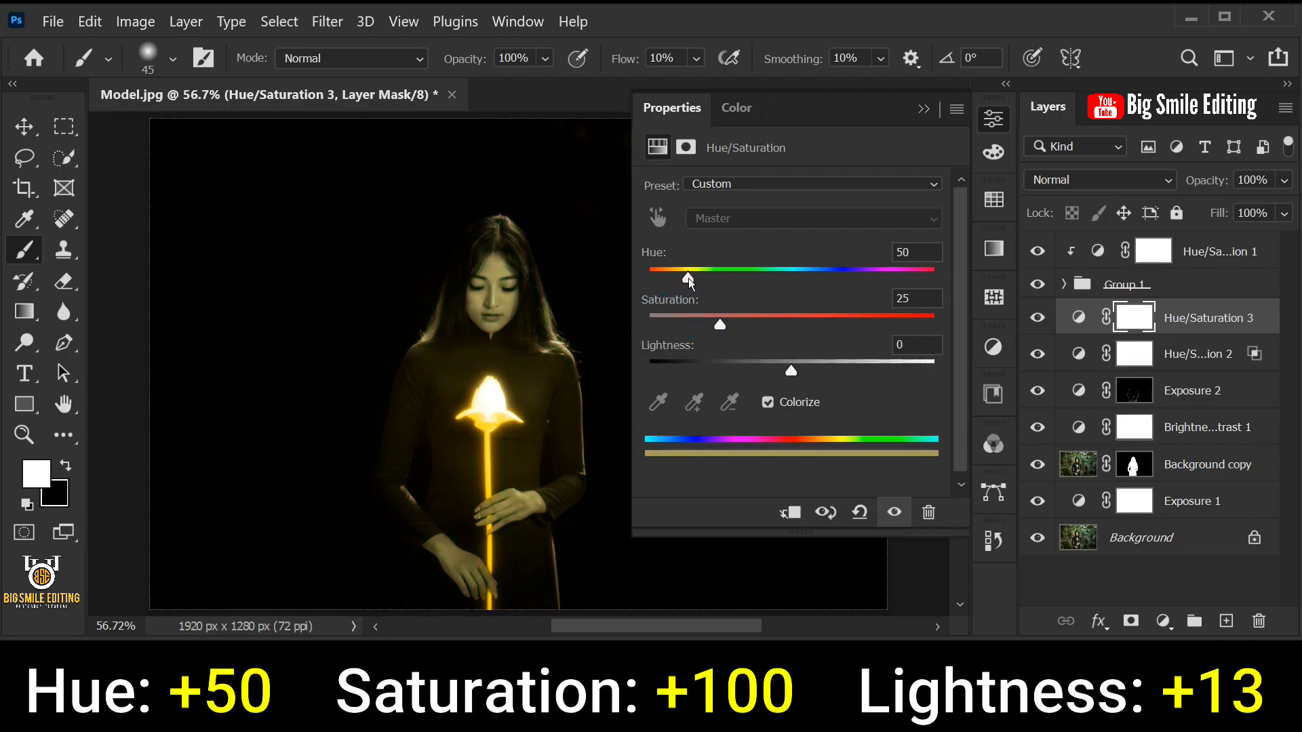
pyautogui.moveTo(755, 334); pyautogui.dragTo(939, 336)
pyautogui.press('Tab')
pyautogui.moveTo(791, 370); pyautogui.dragTo(812, 375)
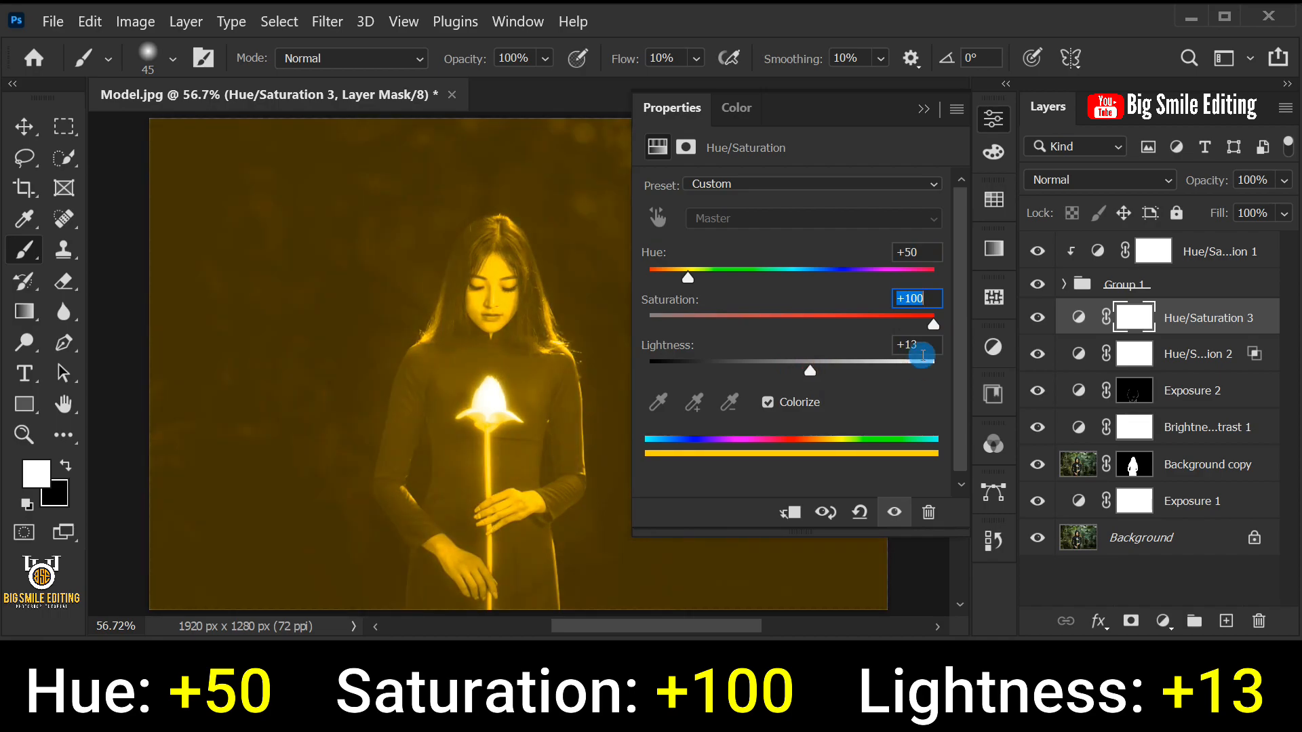
pyautogui.click(924, 109)
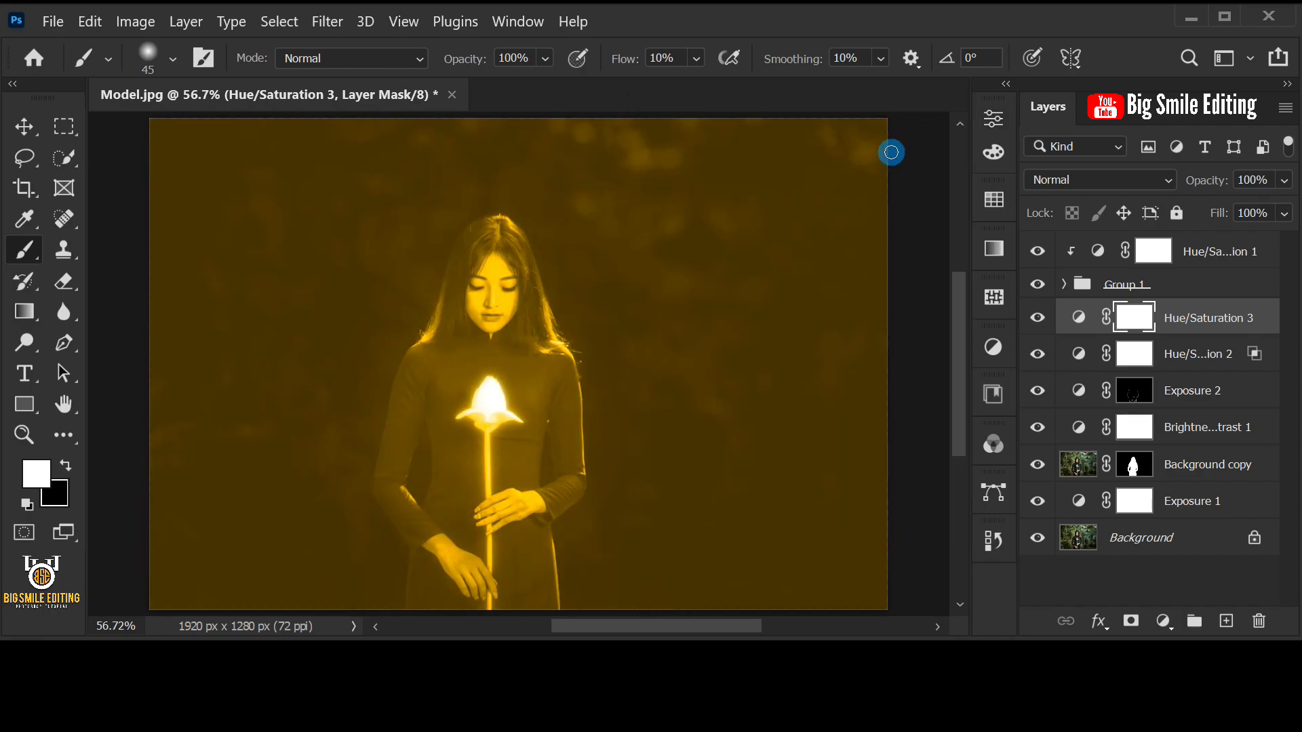
# Invert the Hue/Saturation 3 layer mask to black to hide the golden colorize effect
pyautogui.click(144, 23)
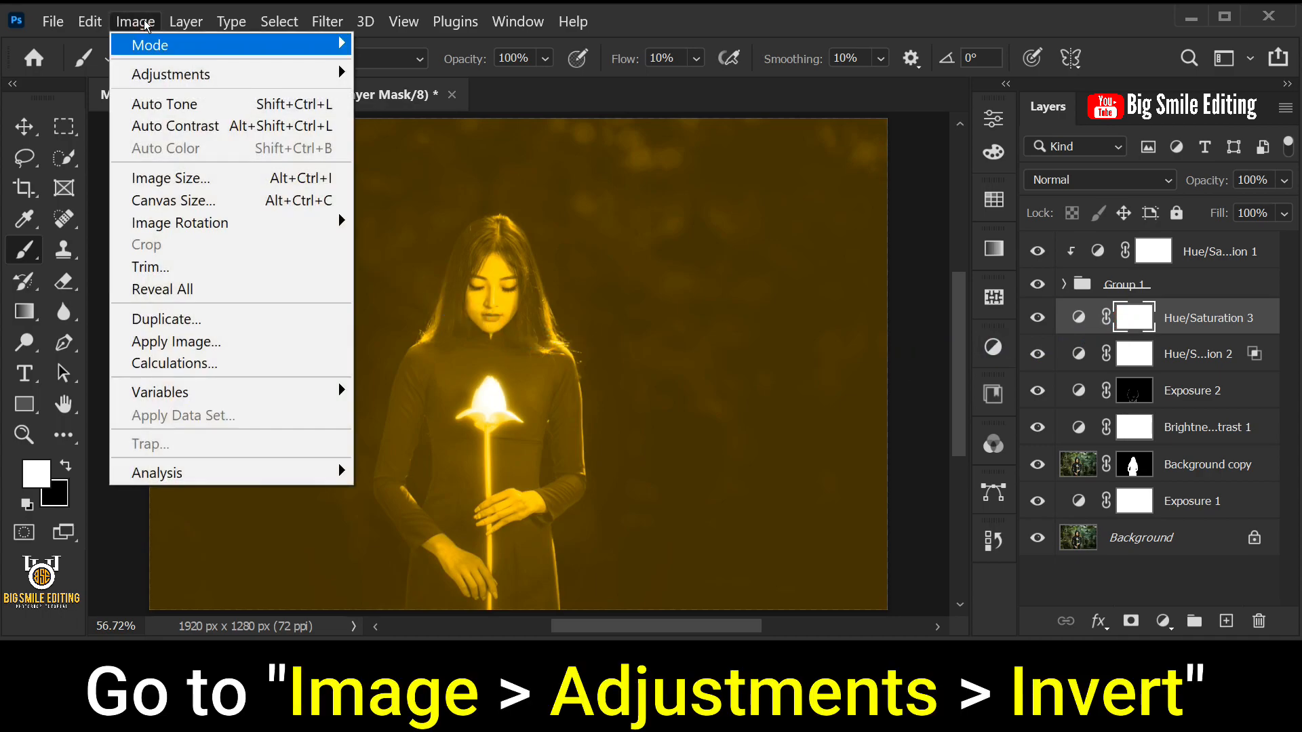
pyautogui.moveTo(171, 73)
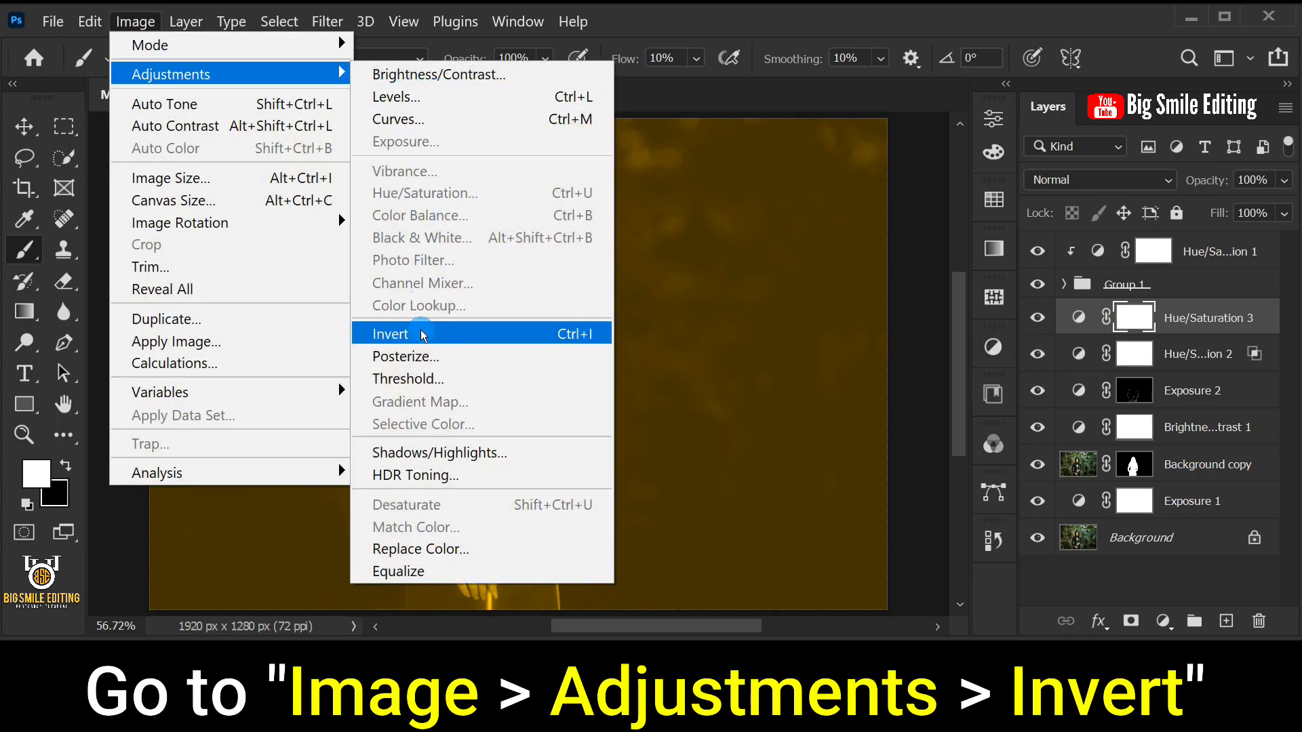
pyautogui.click(517, 333)
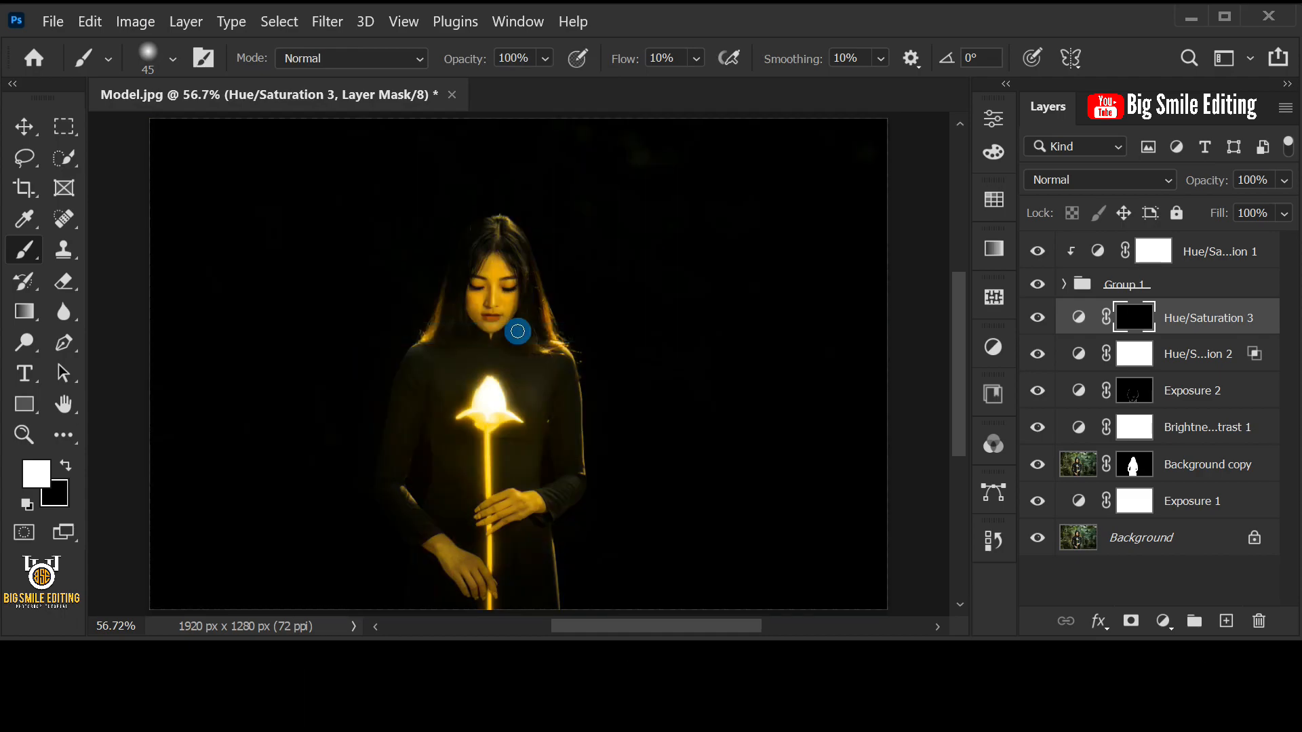
# Confirm white (ffffff) as the foreground colour for painting on the mask
pyautogui.click(37, 474)
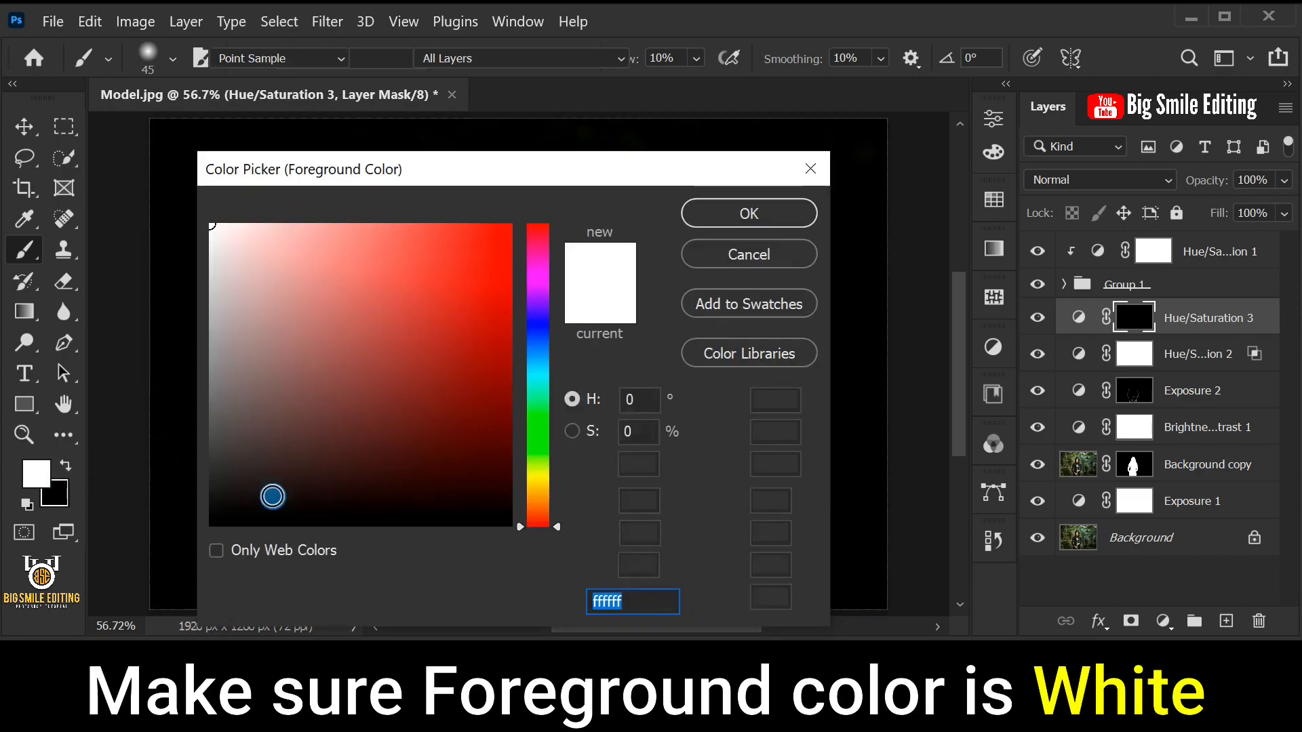
pyautogui.click(229, 496)
pyautogui.write('ffffff')
pyautogui.click(619, 608)
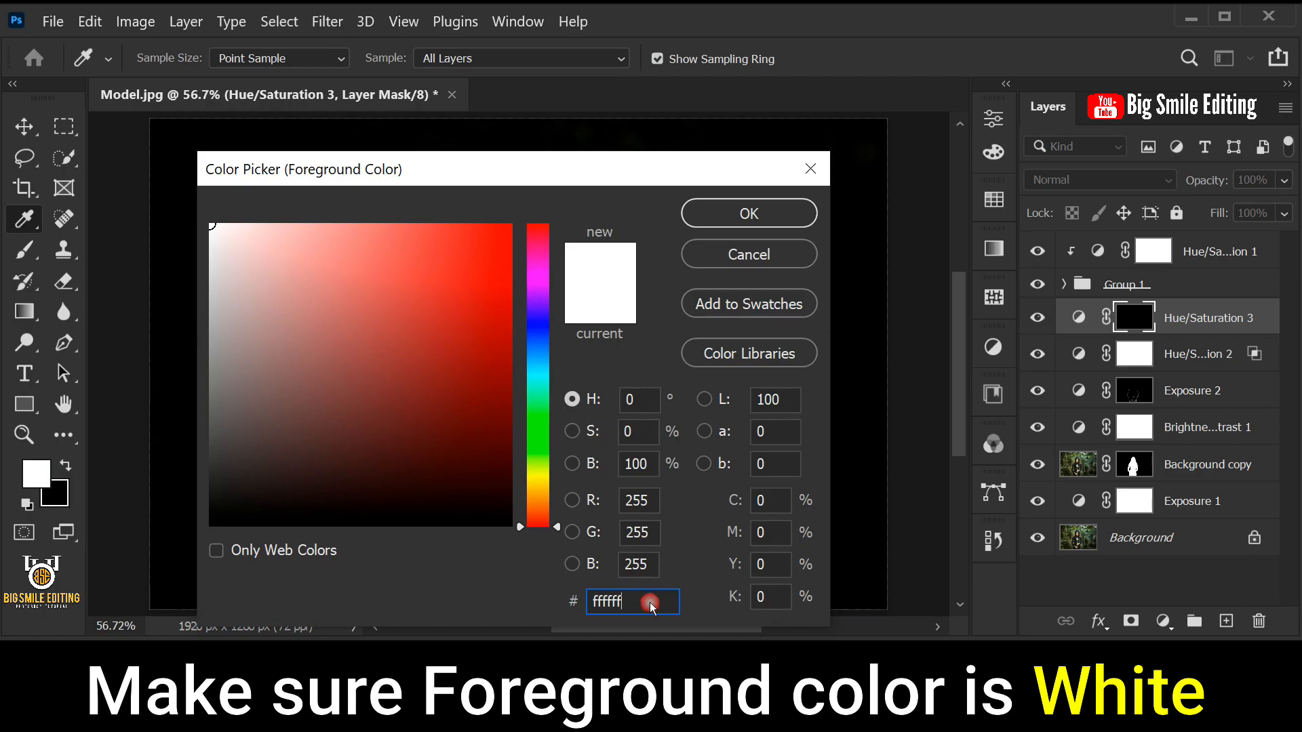
pyautogui.click(726, 211)
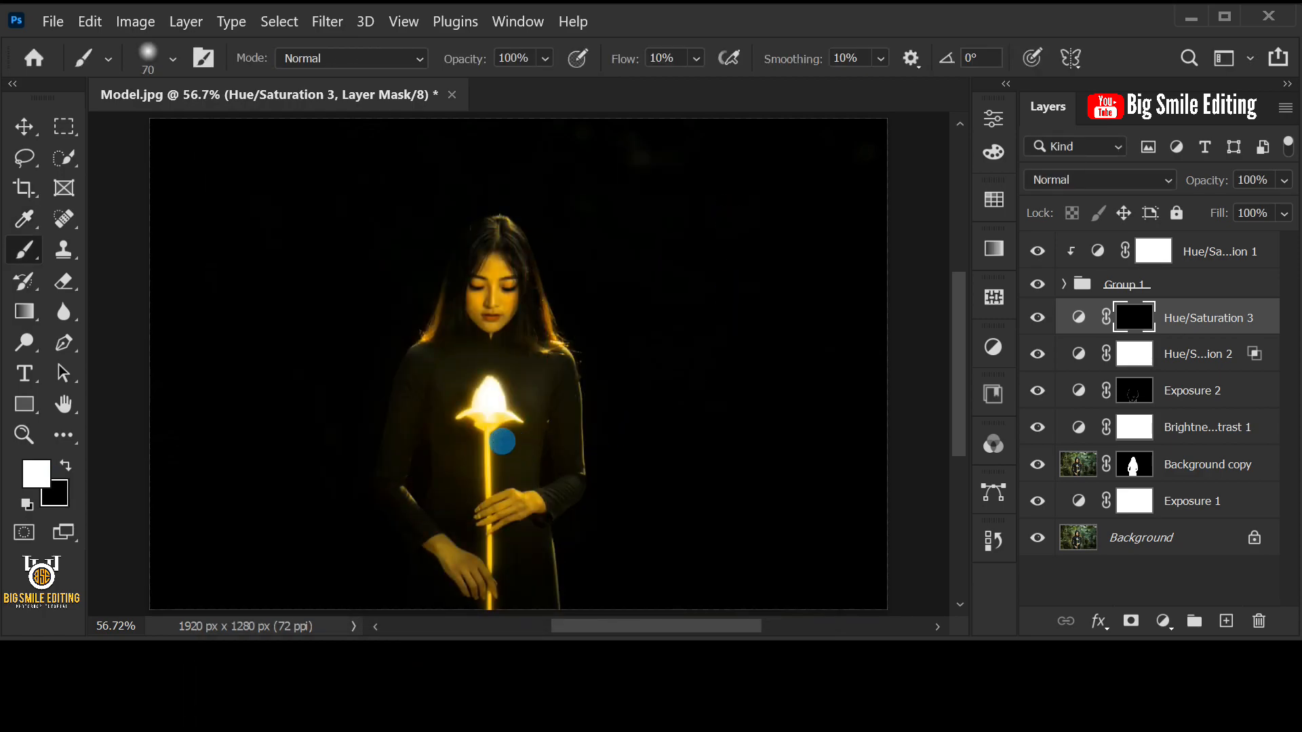
# Paint white on the Hue/Saturation 3 mask around the glowing flower with a soft brush enlarged to 500–600 pixels
pyautogui.press(']')
pyautogui.press(']')
pyautogui.press(']')
pyautogui.press(']')
pyautogui.press(']')
pyautogui.press(']')
pyautogui.press(']')
pyautogui.press(']')
pyautogui.press(']')
pyautogui.press(']')
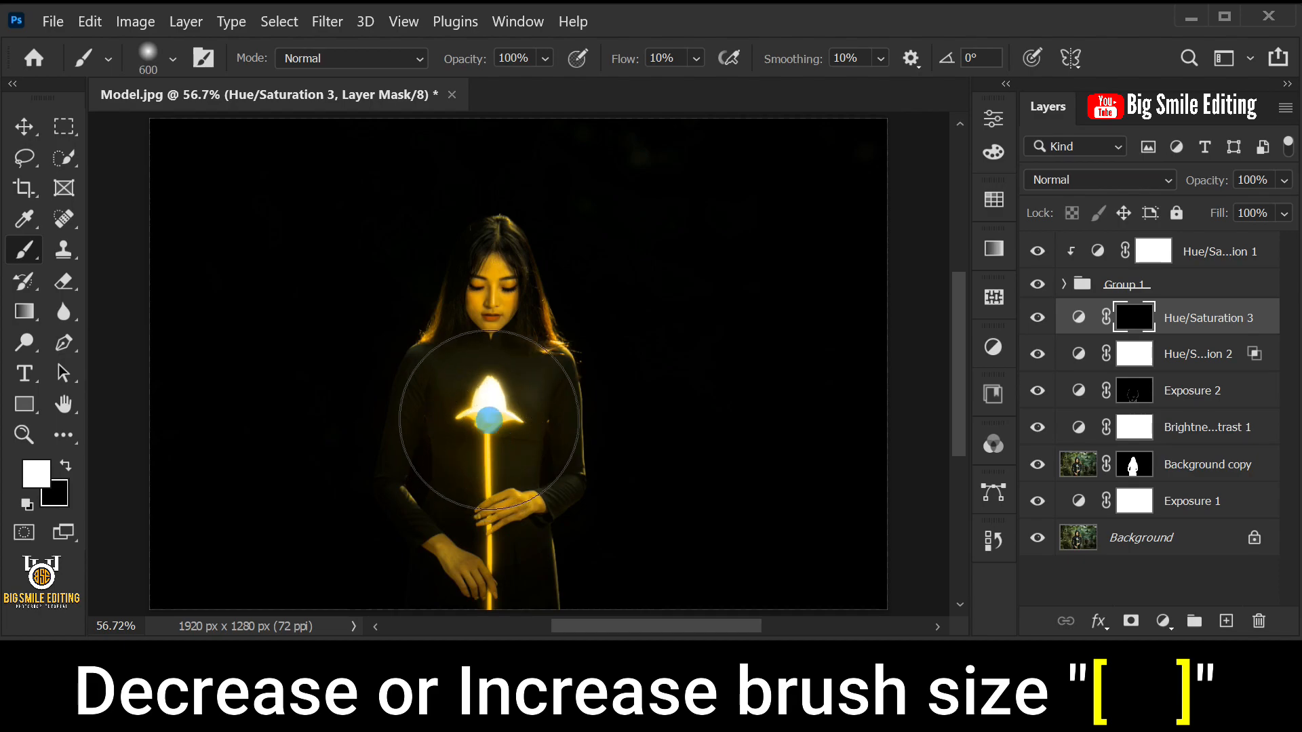
pyautogui.moveTo(484, 417); pyautogui.dragTo(481, 415)
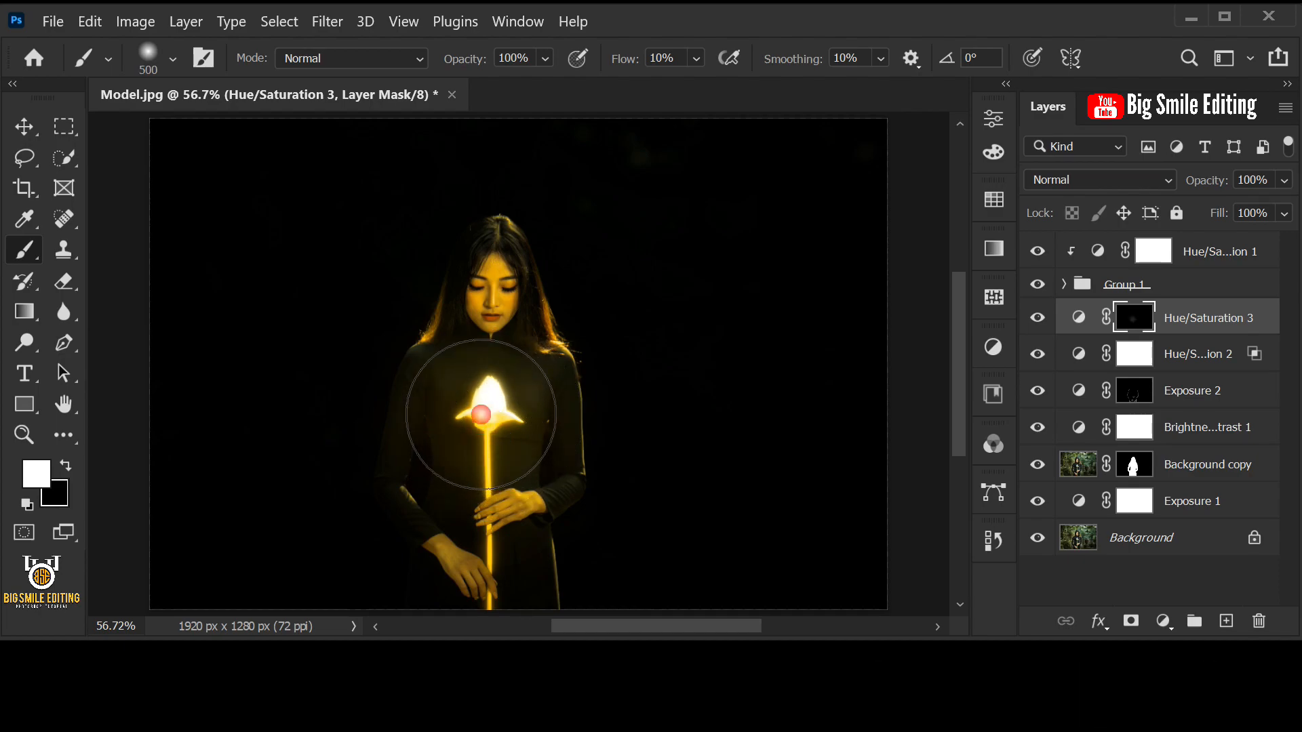
# Paint white on the Hue/Saturation 3 mask over the woman's hands and nearby lit areas with a 70-pixel soft brush
pyautogui.scroll(5, 456, 430)
pyautogui.press('[')
pyautogui.press('[')
pyautogui.press('[')
pyautogui.press('[')
pyautogui.press('[')
pyautogui.press('[')
pyautogui.press('[')
pyautogui.press('[')
pyautogui.press('[')
pyautogui.press('[')
pyautogui.press('[')
pyautogui.press('[')
pyautogui.press('[')
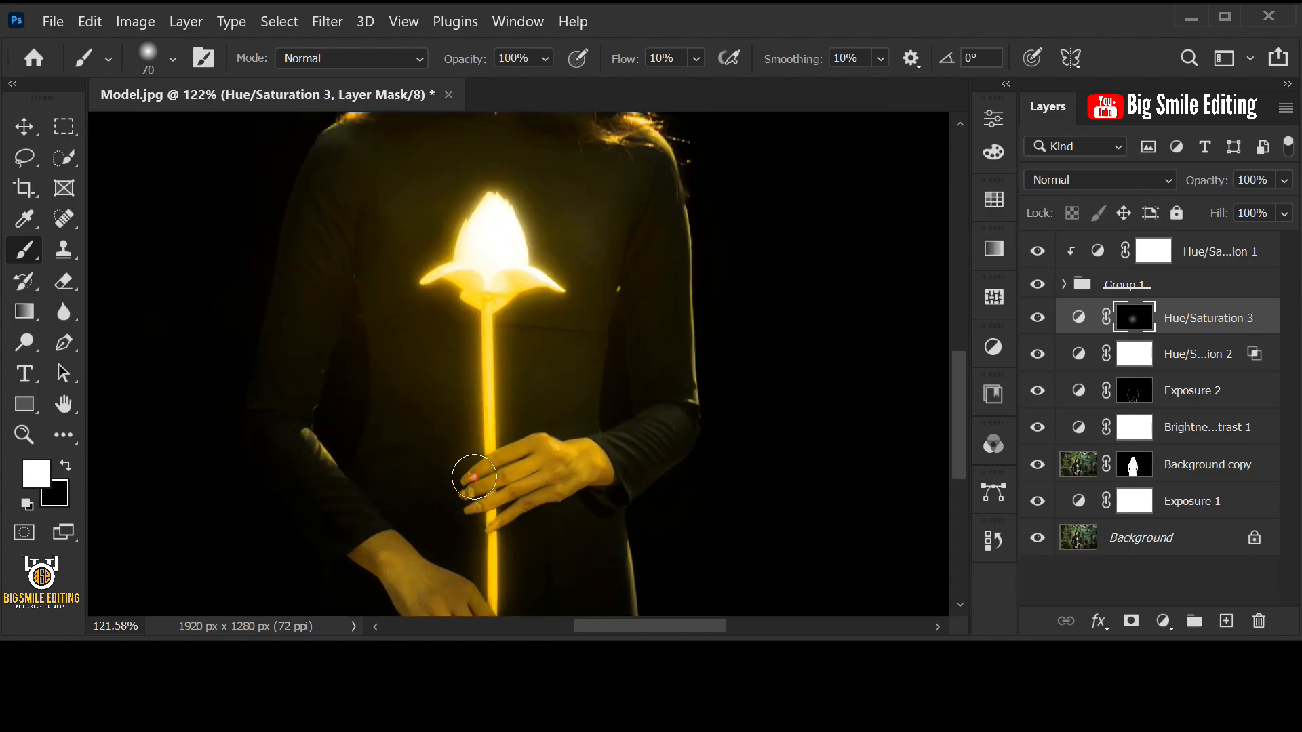
pyautogui.scroll(-3, 519, 481)
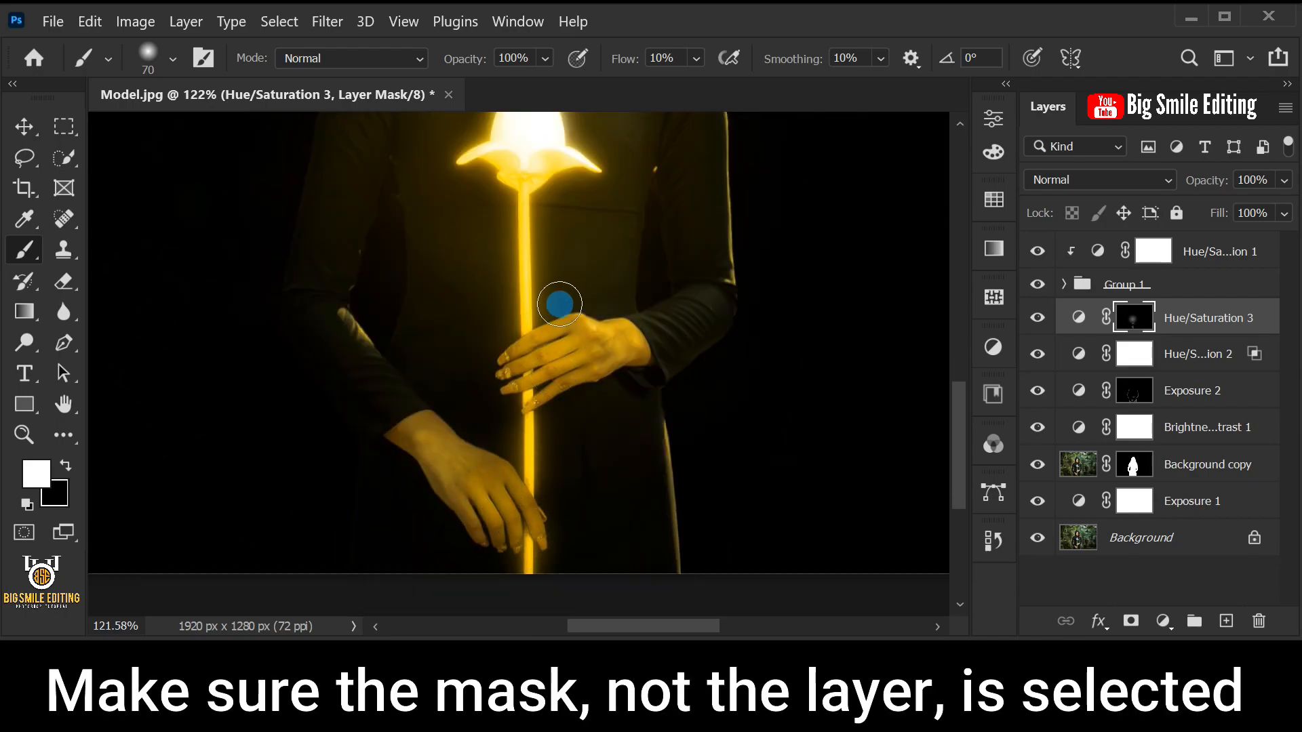
pyautogui.scroll(-3, 554, 292)
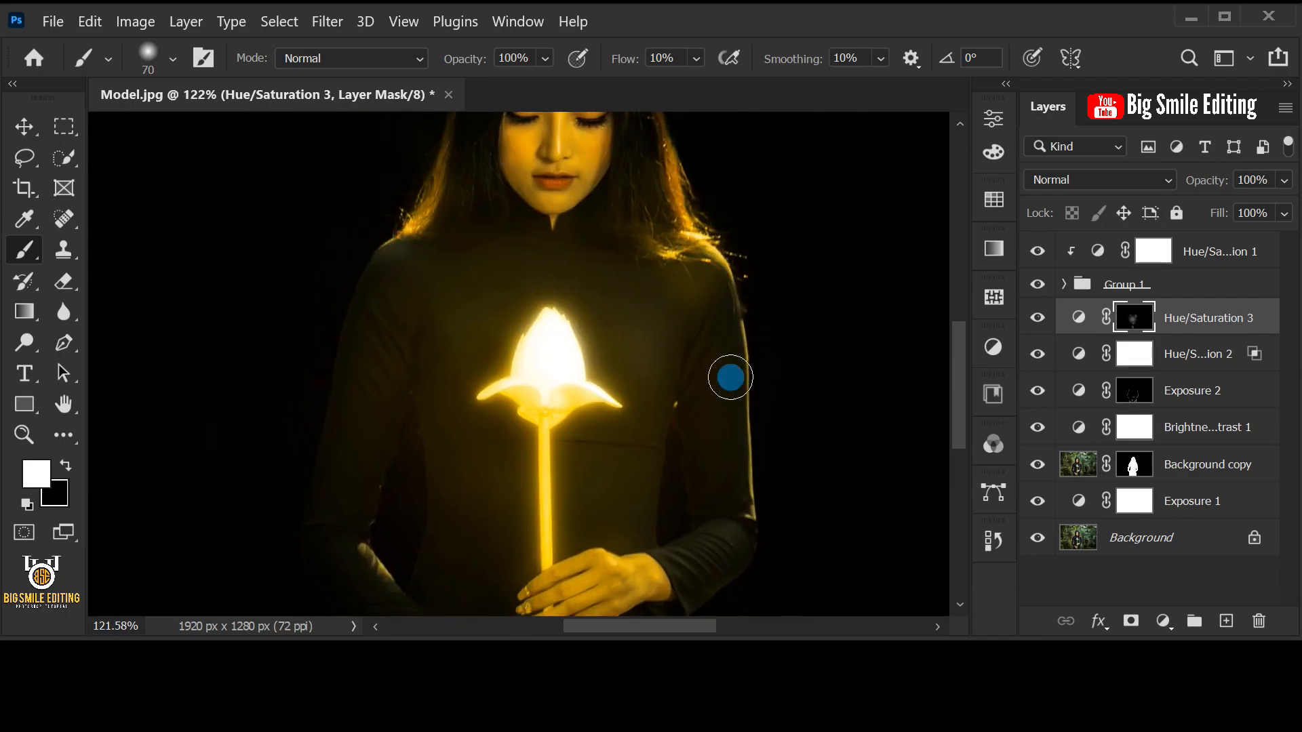
pyautogui.scroll(-1, 598, 403)
pyautogui.scroll(3, 598, 403)
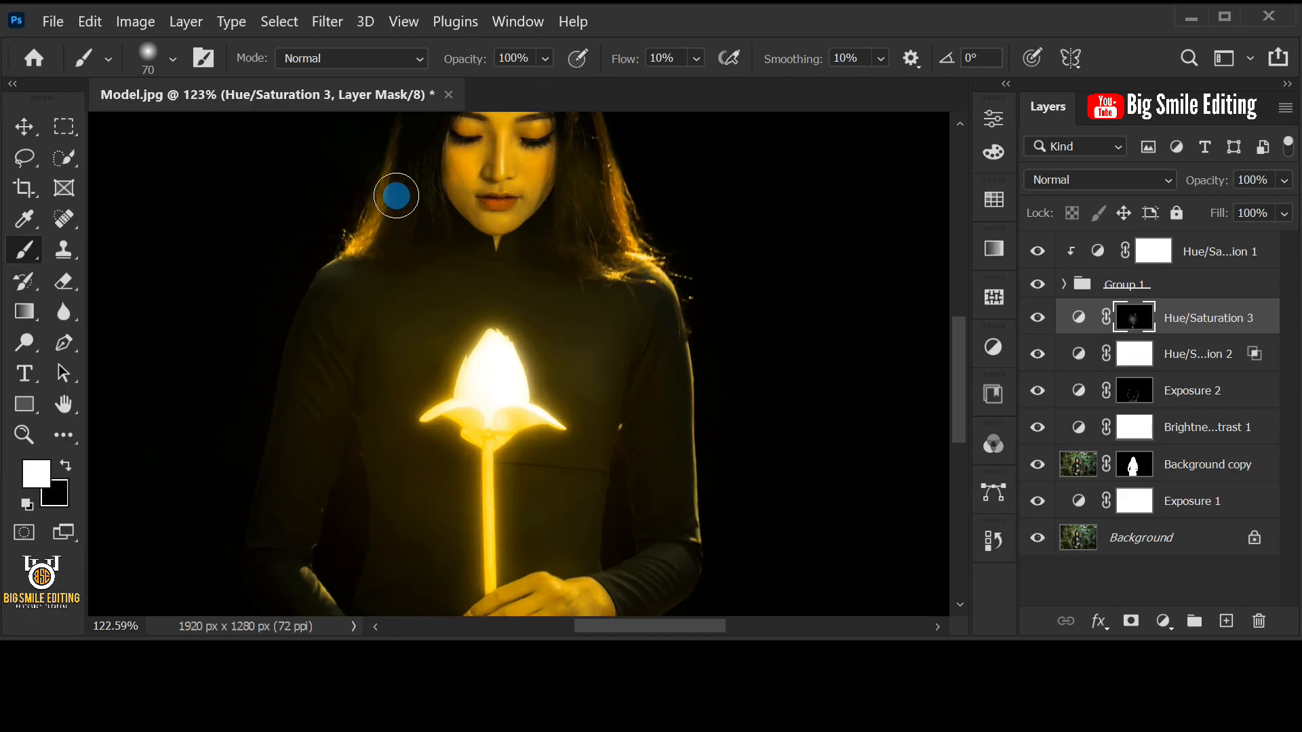
pyautogui.scroll(-3, 521, 399)
pyautogui.scroll(-1, 519, 396)
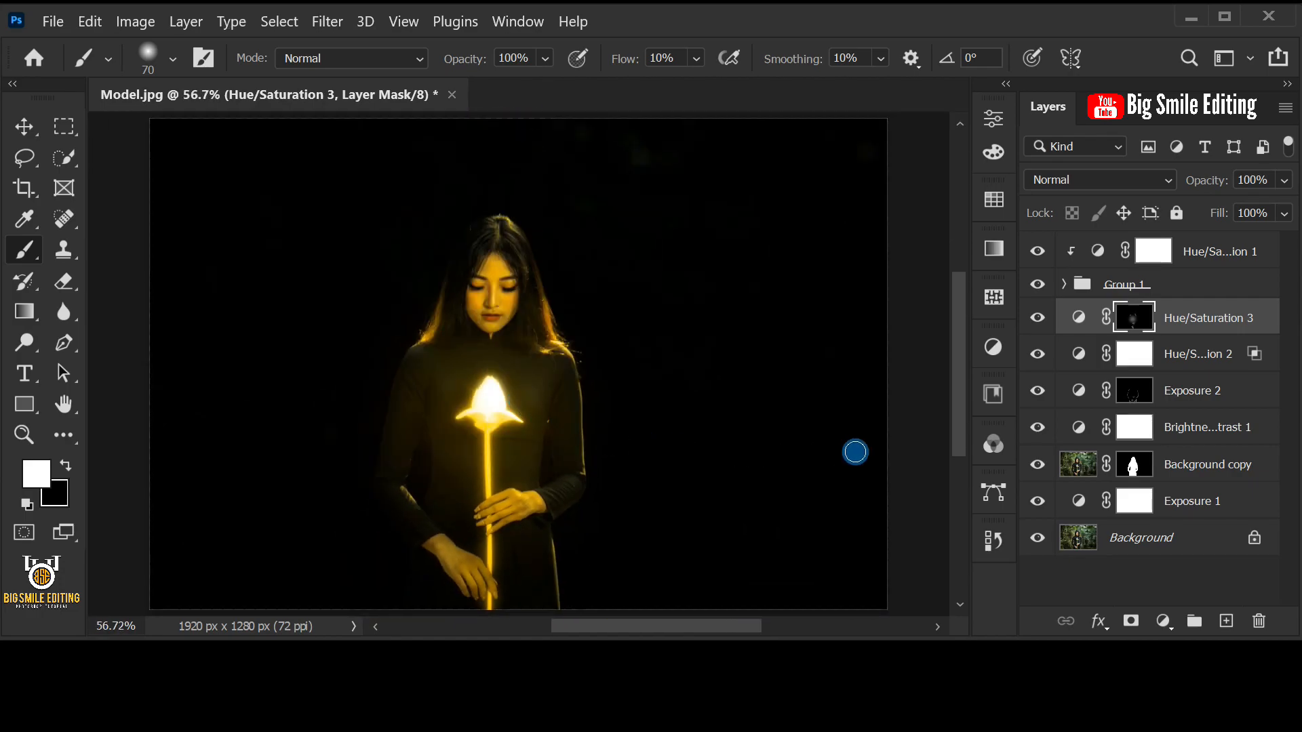
# Add a new empty layer above Hue/Saturation 1 and choose the Dust Brush preset from the Dust Brushes set
pyautogui.click(1203, 261)
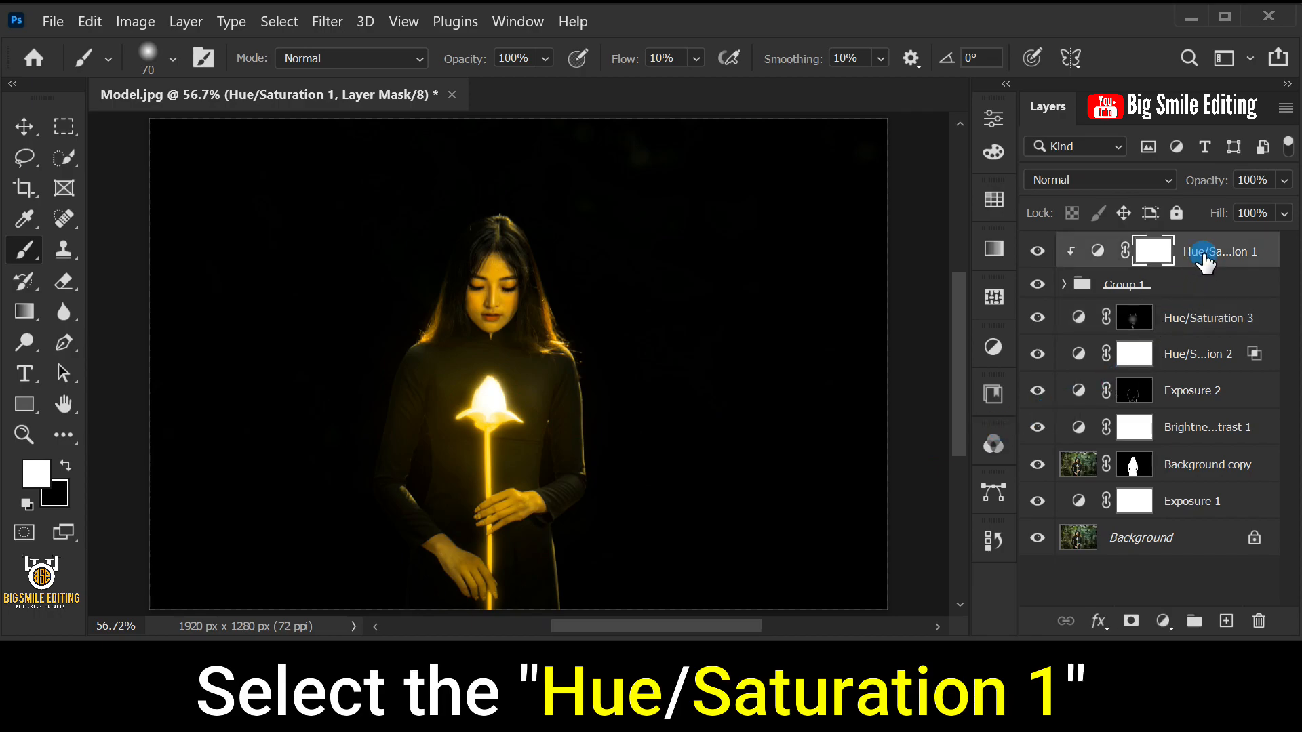
pyautogui.click(1223, 621)
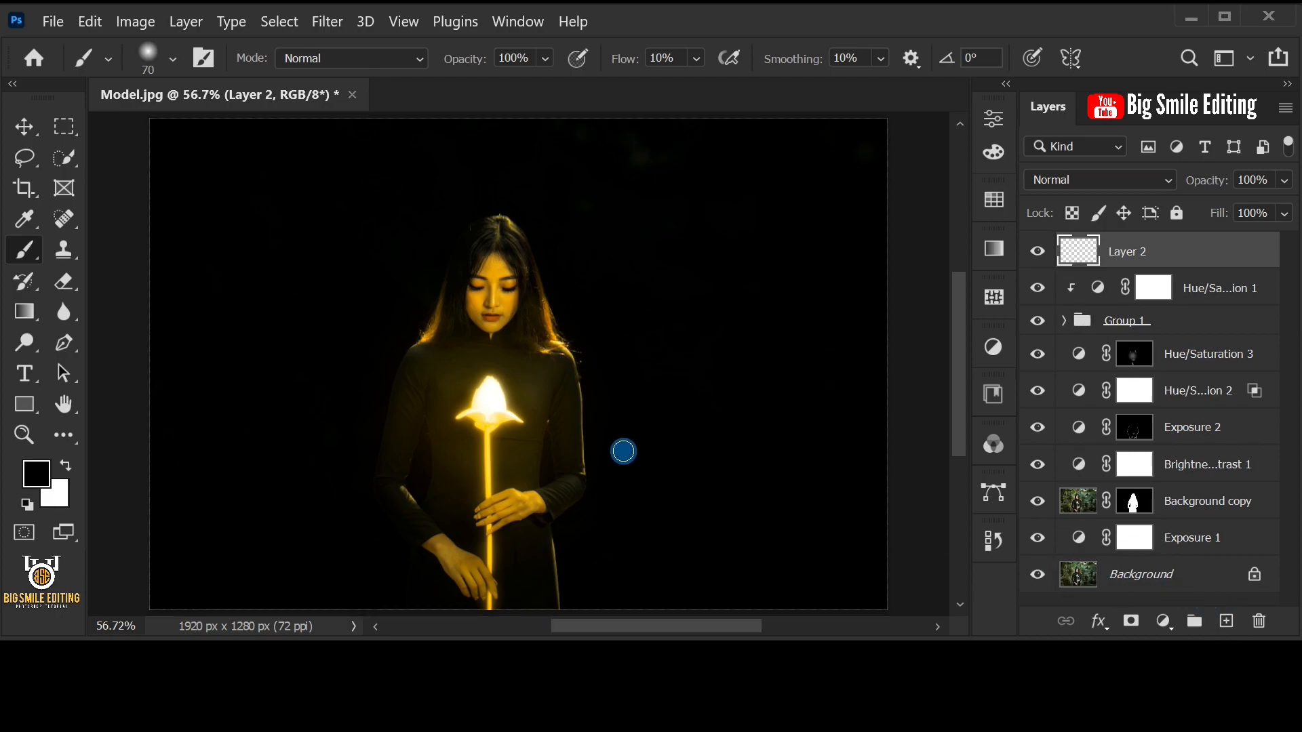
pyautogui.moveTo(25, 248); pyautogui.dragTo(114, 251)
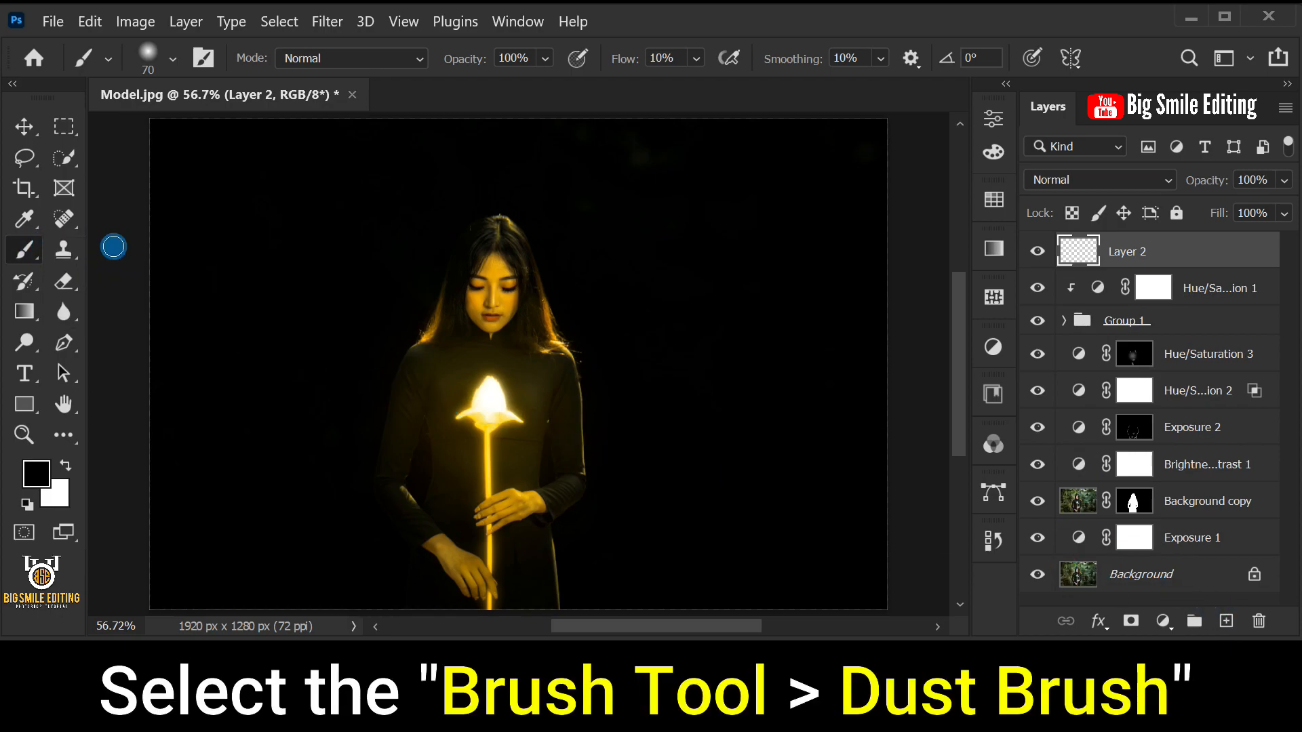
pyautogui.rightClick(272, 248)
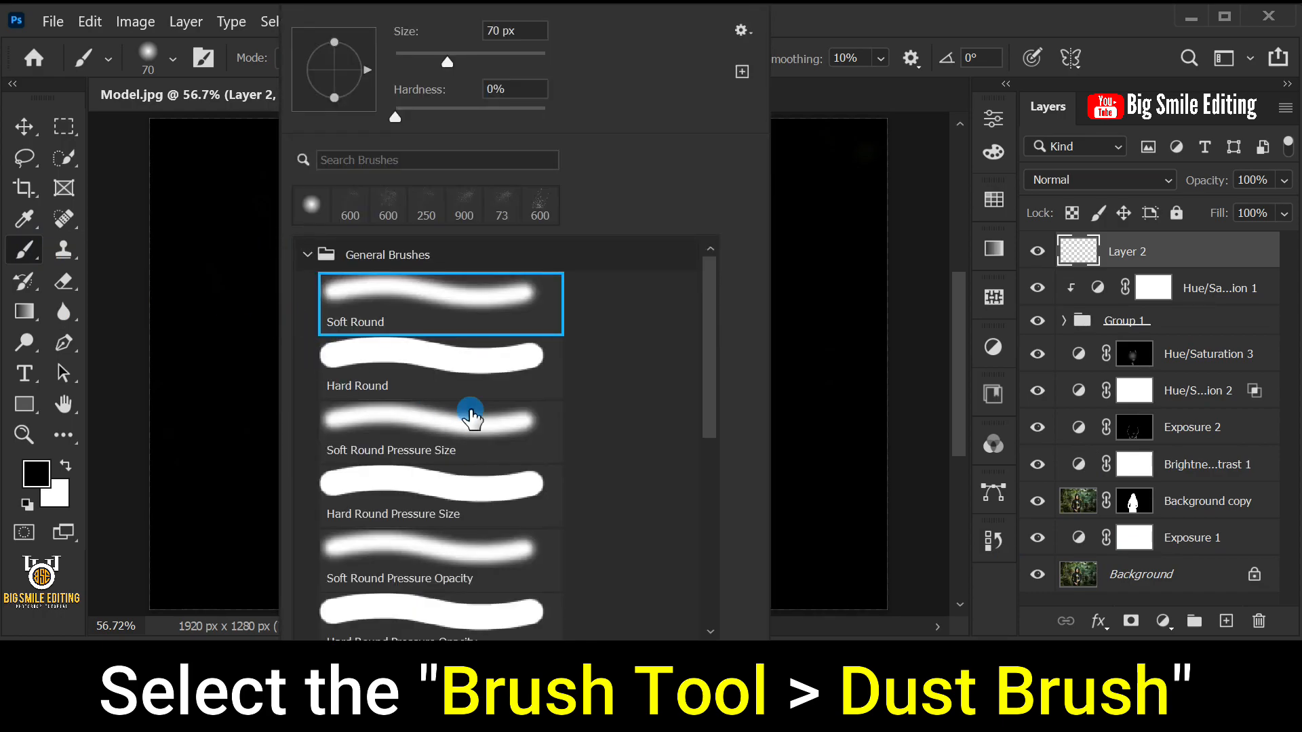
pyautogui.click(307, 254)
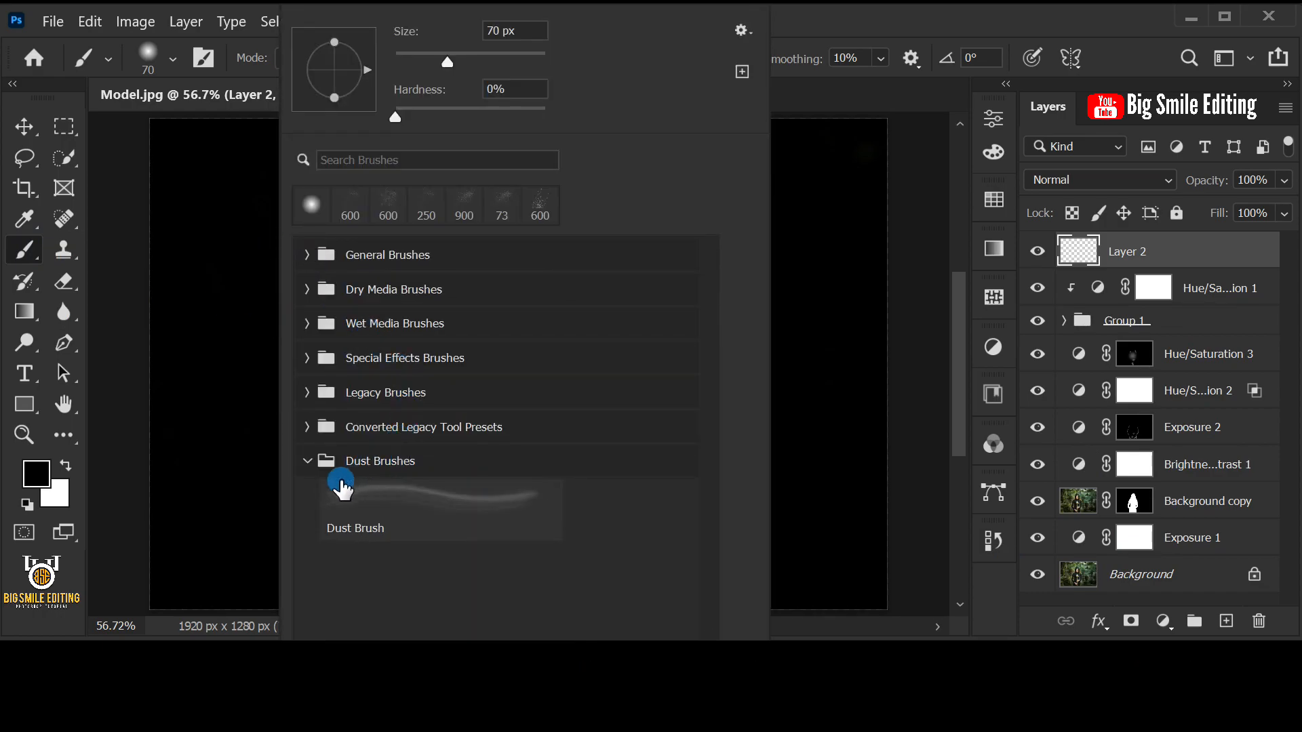
pyautogui.click(387, 459)
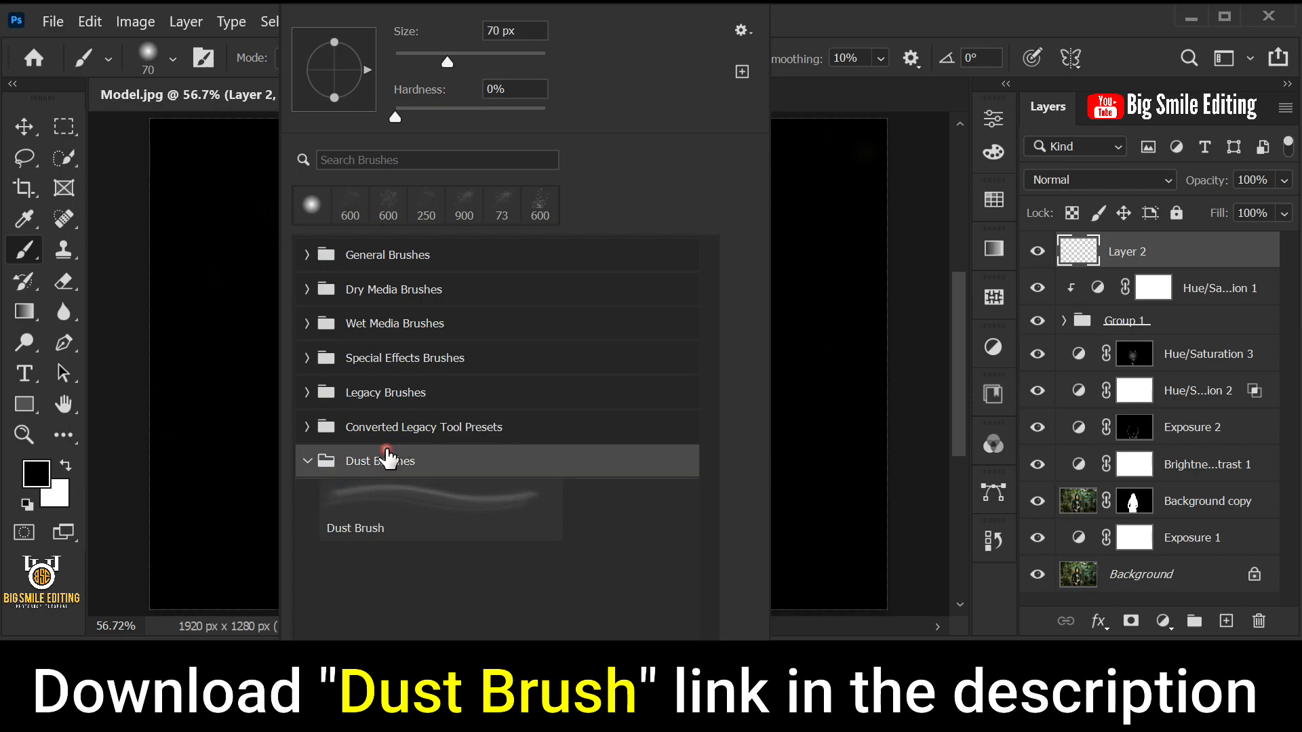
pyautogui.click(444, 509)
pyautogui.click(436, 509)
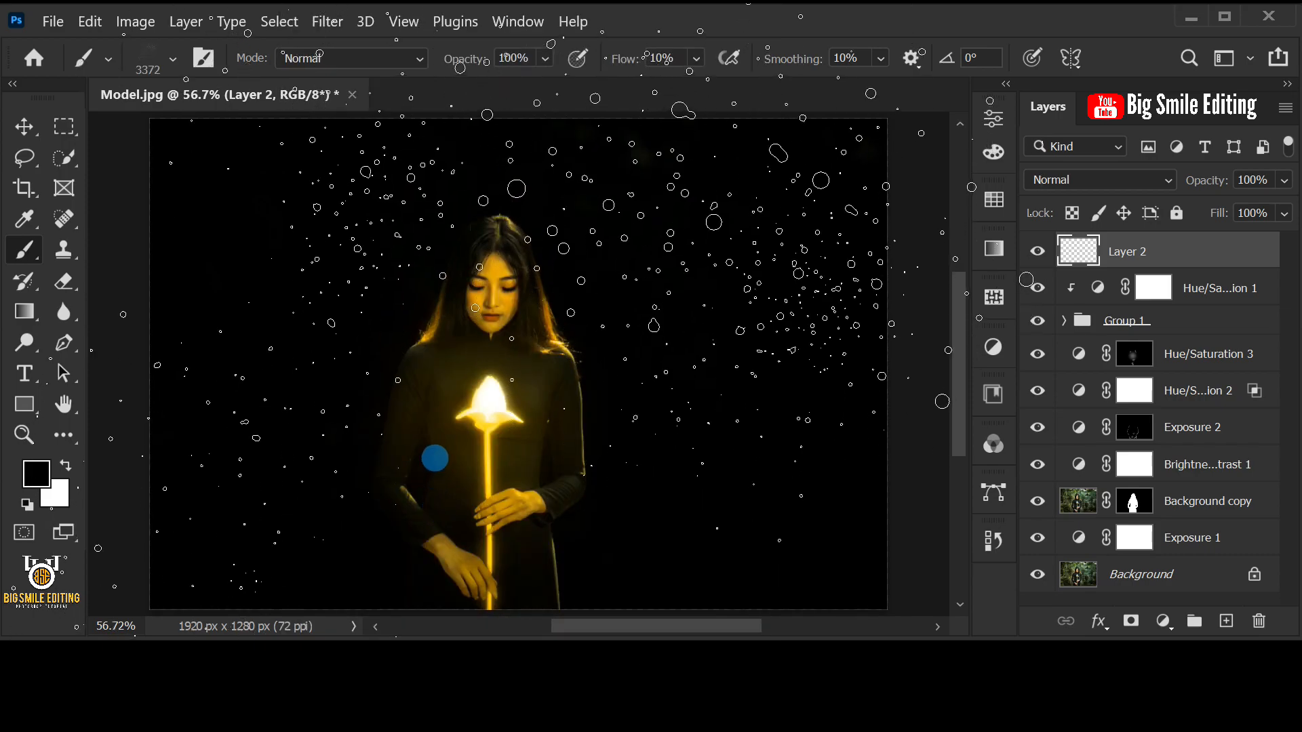
# Set the foreground colour to the light yellow ffda43 by sampling the glow around the flower
pyautogui.click(34, 486)
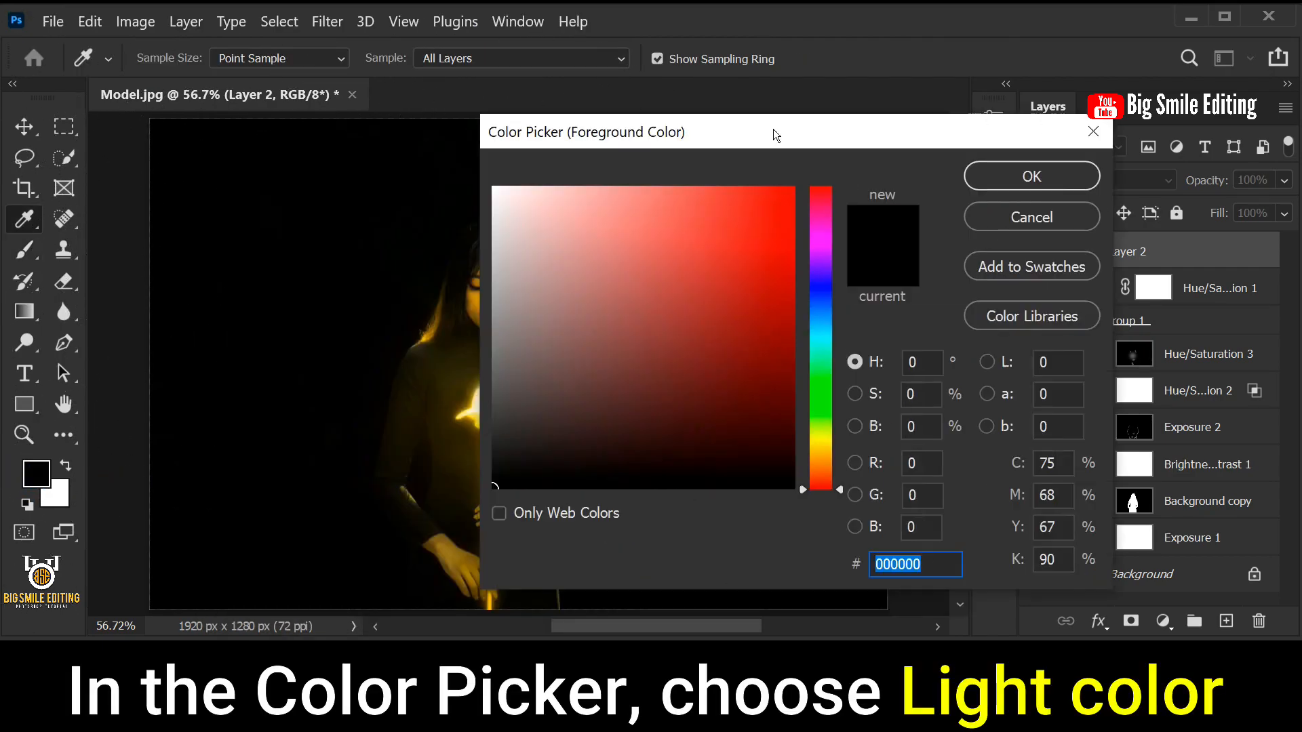
pyautogui.moveTo(777, 134); pyautogui.dragTo(947, 138)
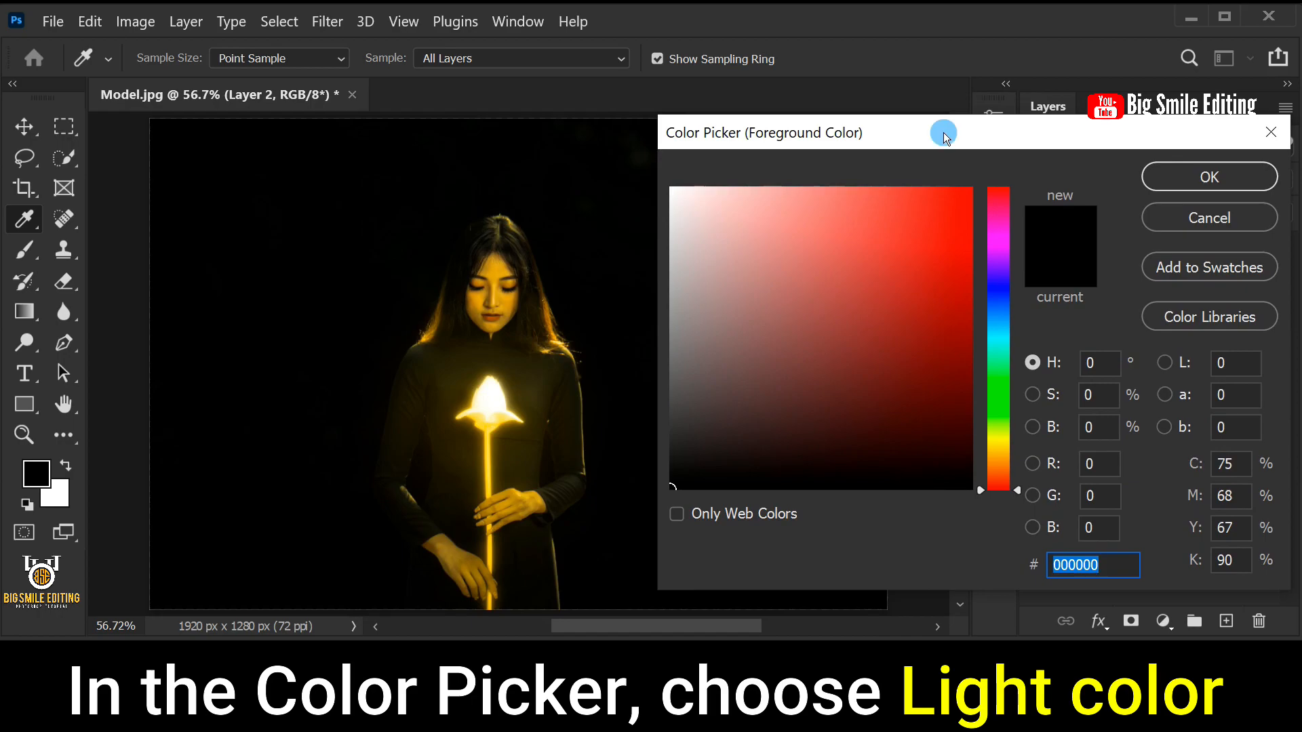
pyautogui.moveTo(518, 431); pyautogui.dragTo(485, 422)
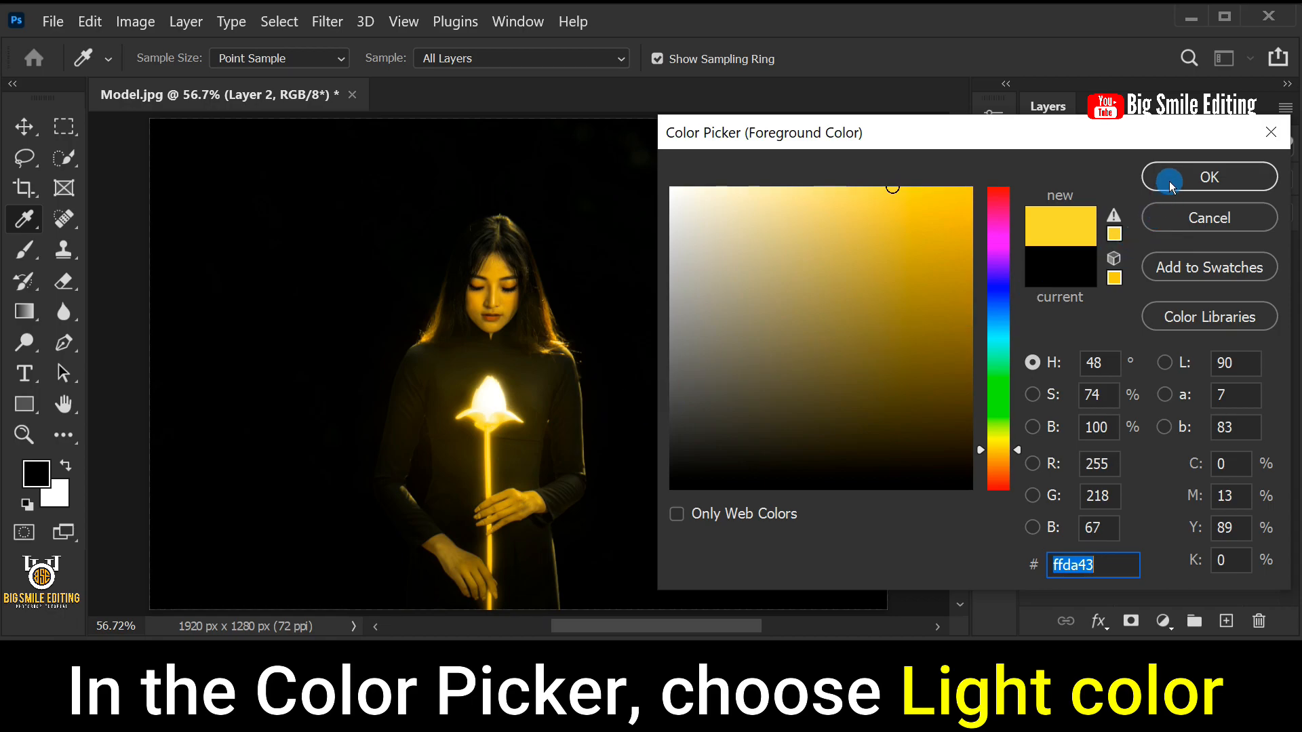
pyautogui.click(1107, 577)
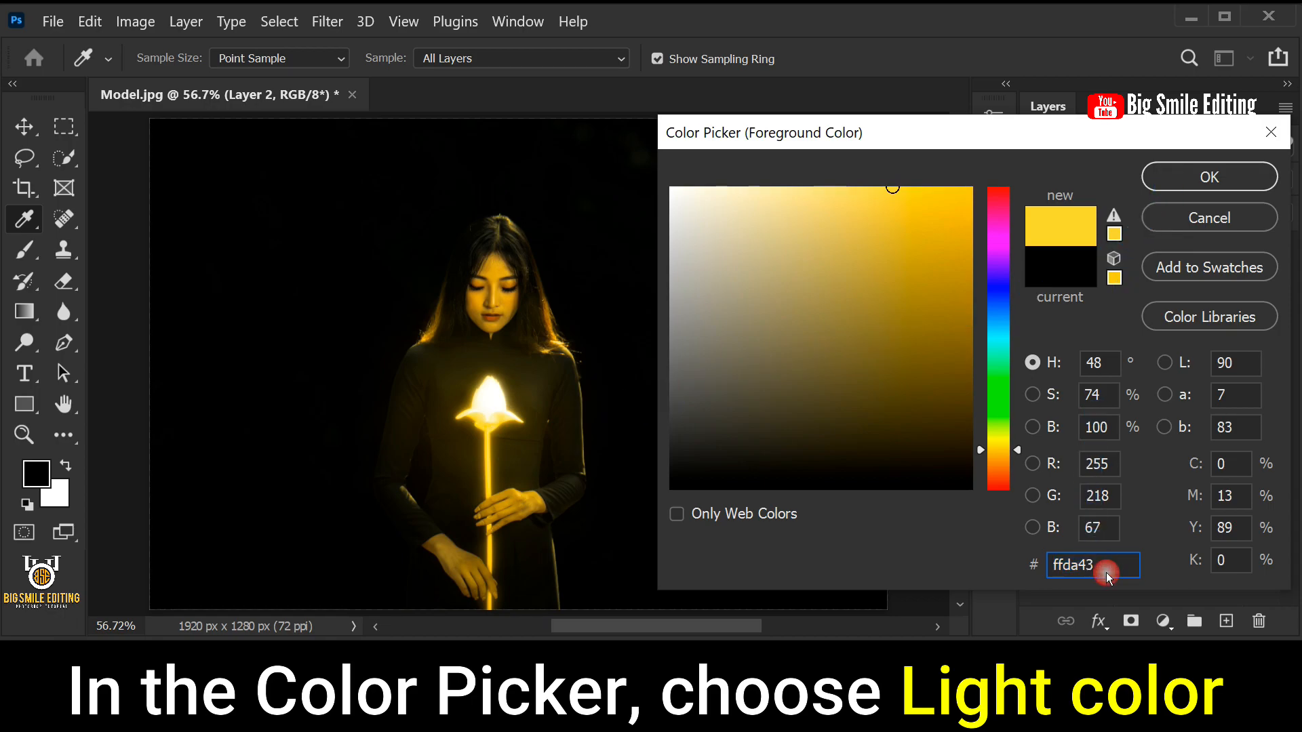
pyautogui.click(1174, 181)
pyautogui.press('b')
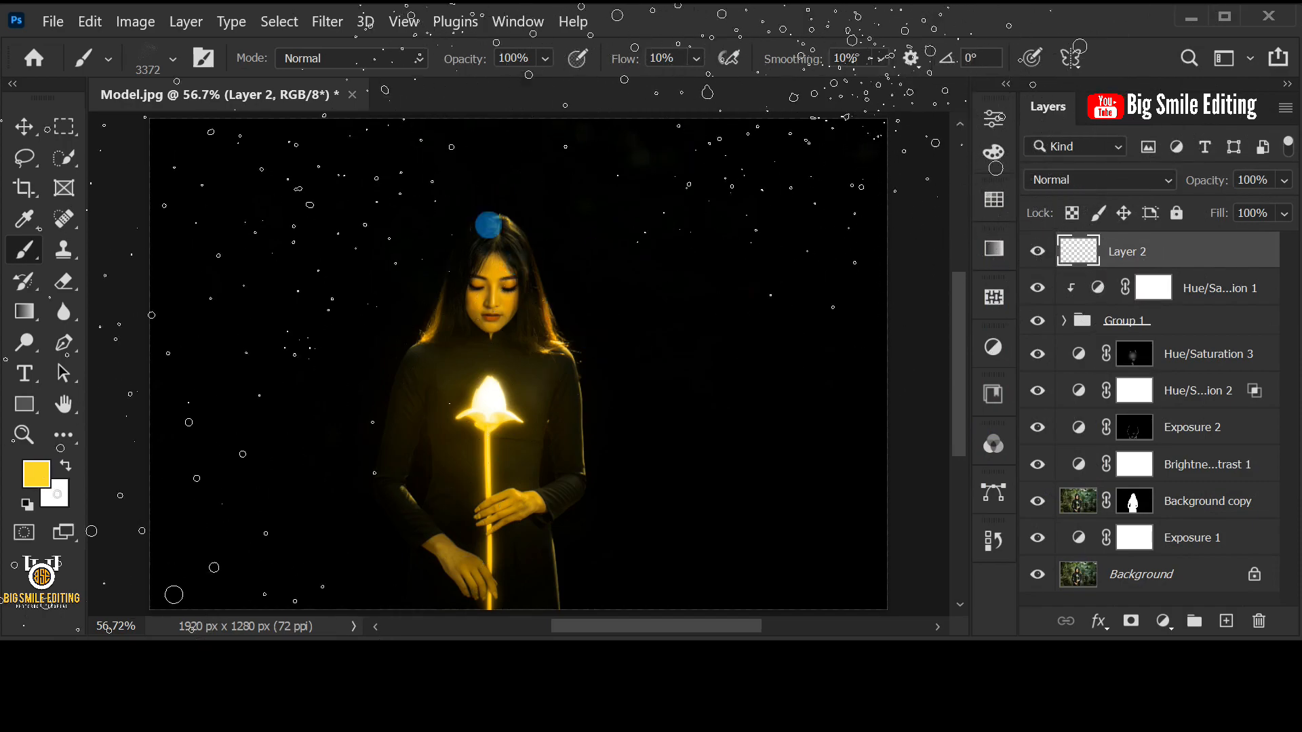
# Configure the Dust Brush with Normal mode, 100% opacity and 100% flow
pyautogui.click(420, 58)
pyautogui.click(418, 59)
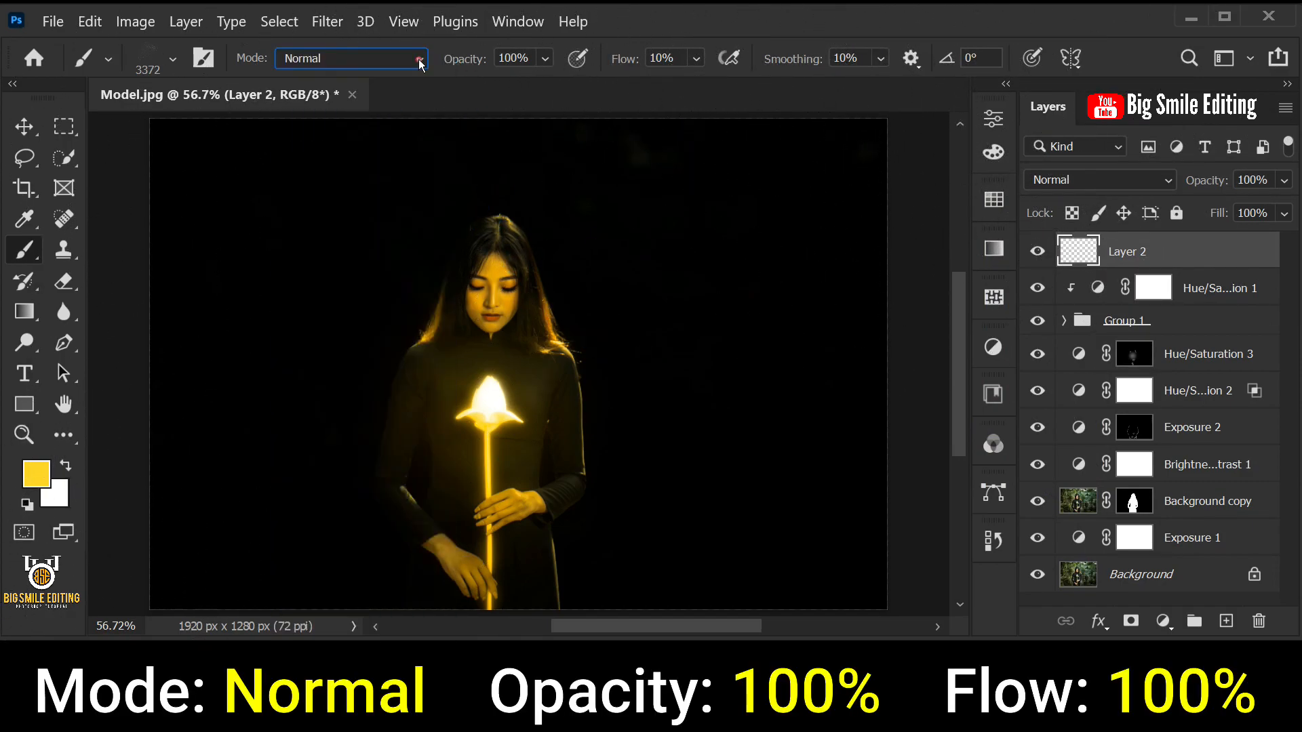
pyautogui.click(545, 58)
pyautogui.click(628, 90)
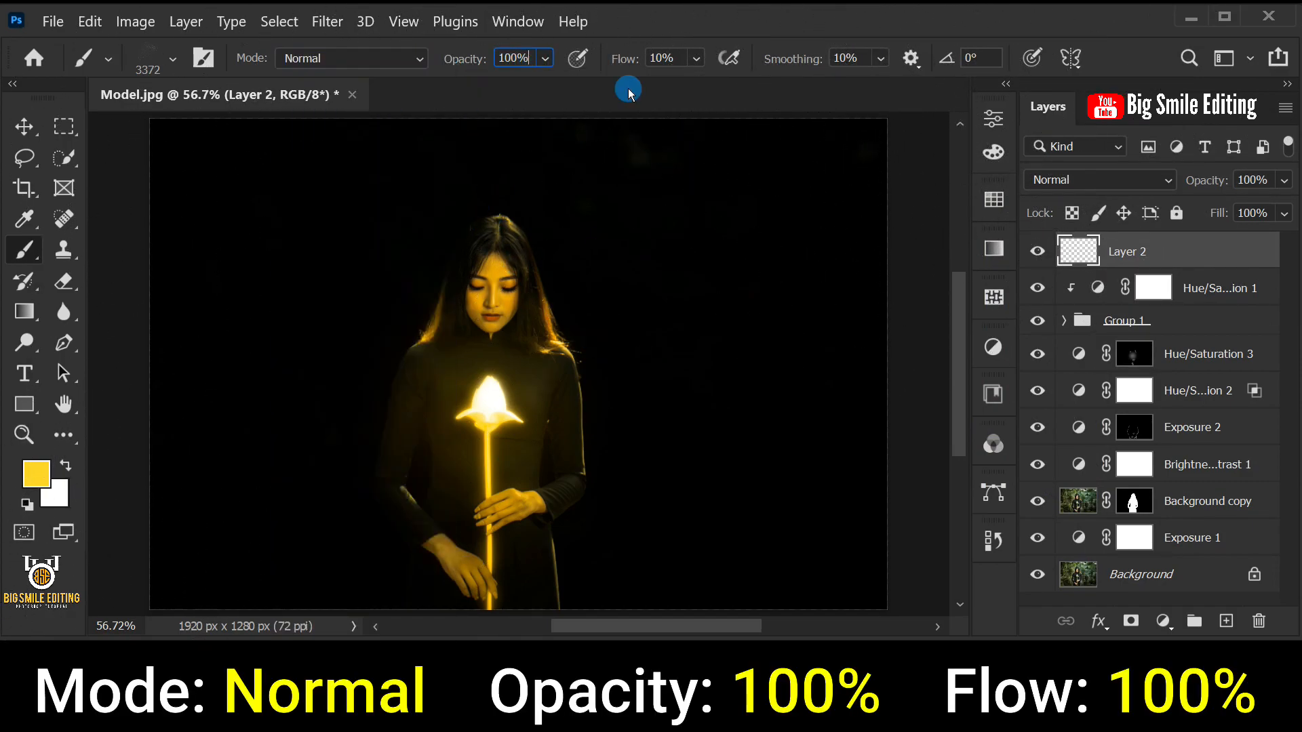
pyautogui.click(696, 59)
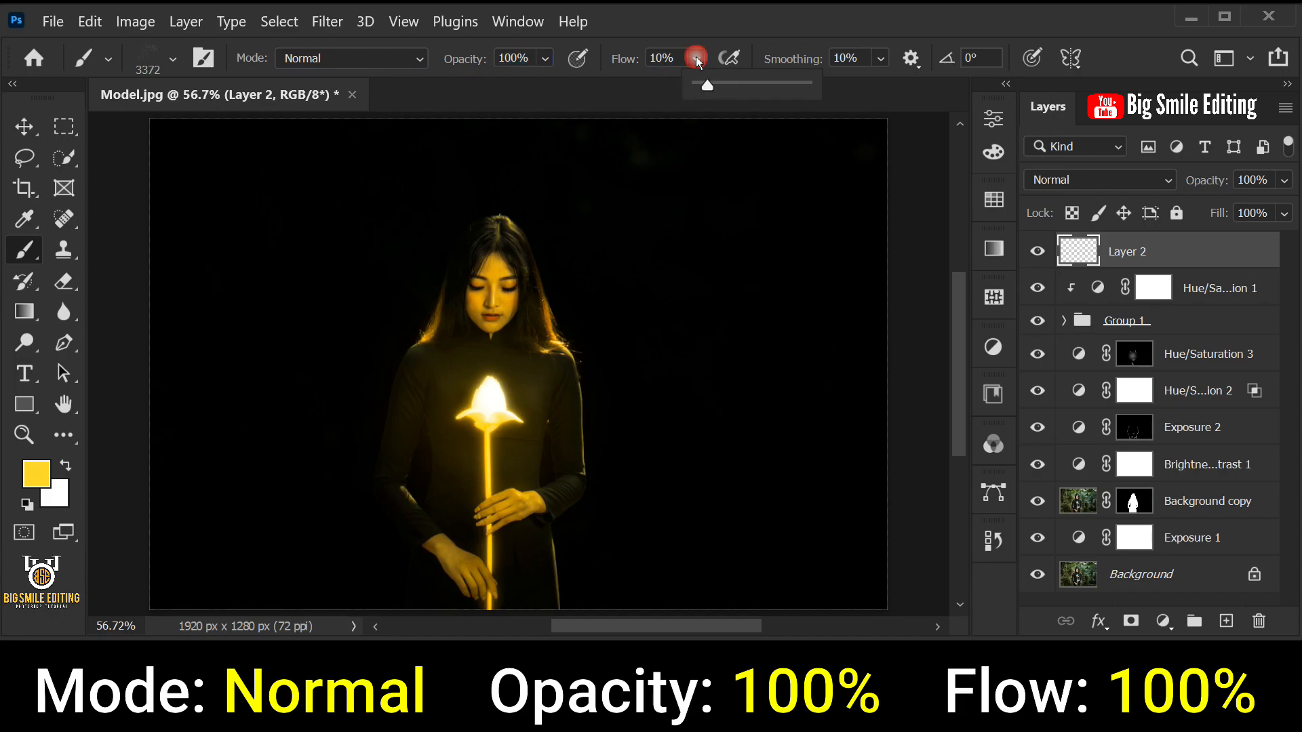
pyautogui.click(866, 101)
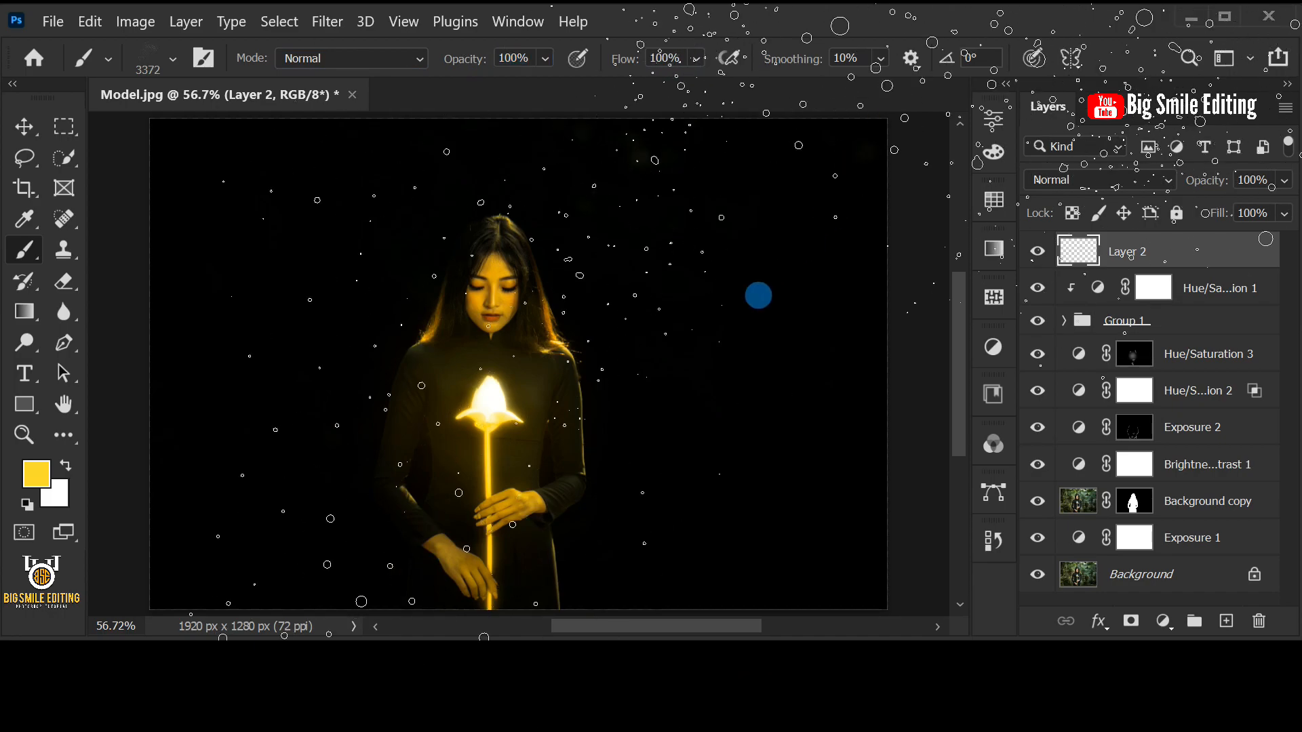
# Reduce the Dust Brush to 600 pixels and paint yellow dust particles around the flower and torso on Layer 2
pyautogui.press('[')
pyautogui.press('[')
pyautogui.press('[')
pyautogui.press('[')
pyautogui.press('[')
pyautogui.press('[')
pyautogui.press('[')
pyautogui.press('[')
pyautogui.press('[')
pyautogui.press('[')
pyautogui.press('[')
pyautogui.press('[')
pyautogui.press('[')
pyautogui.press('[')
pyautogui.press('[')
pyautogui.press('[')
pyautogui.press('[')
pyautogui.press('[')
pyautogui.press('[')
pyautogui.press('[')
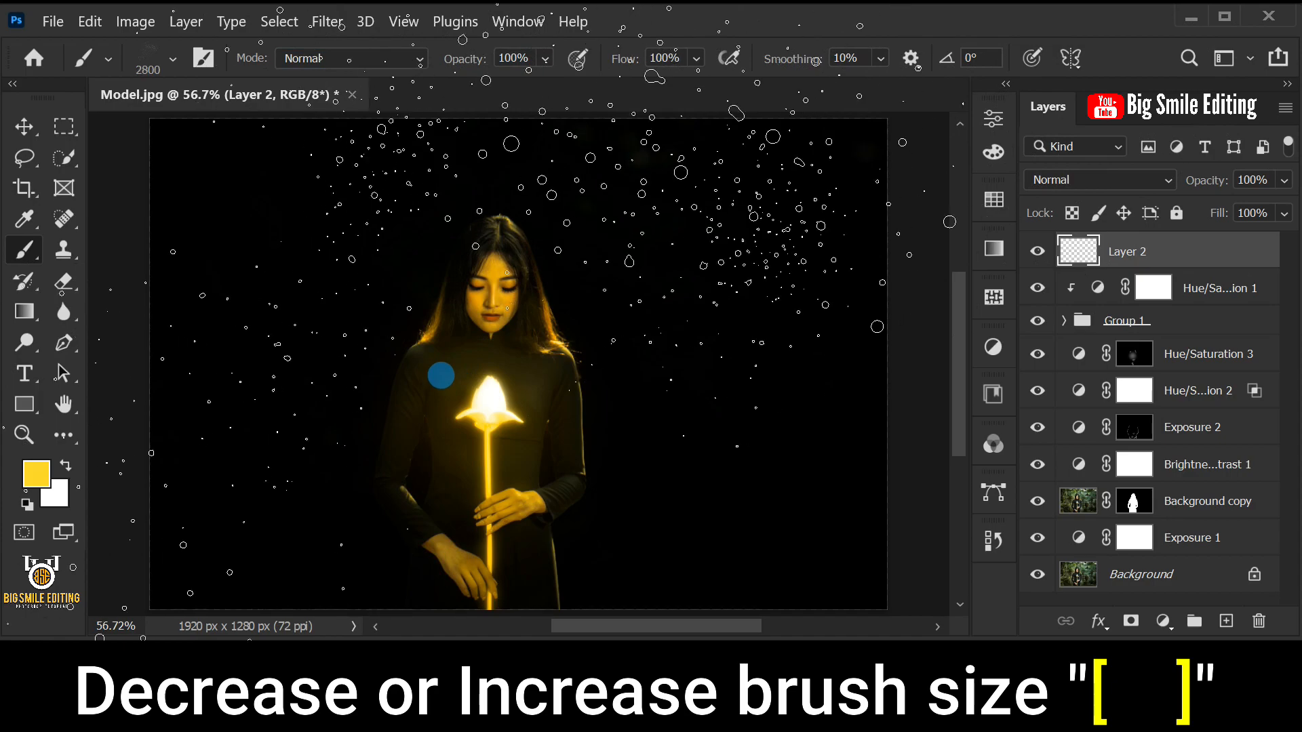
pyautogui.press('[')
pyautogui.press('[')
pyautogui.press('[')
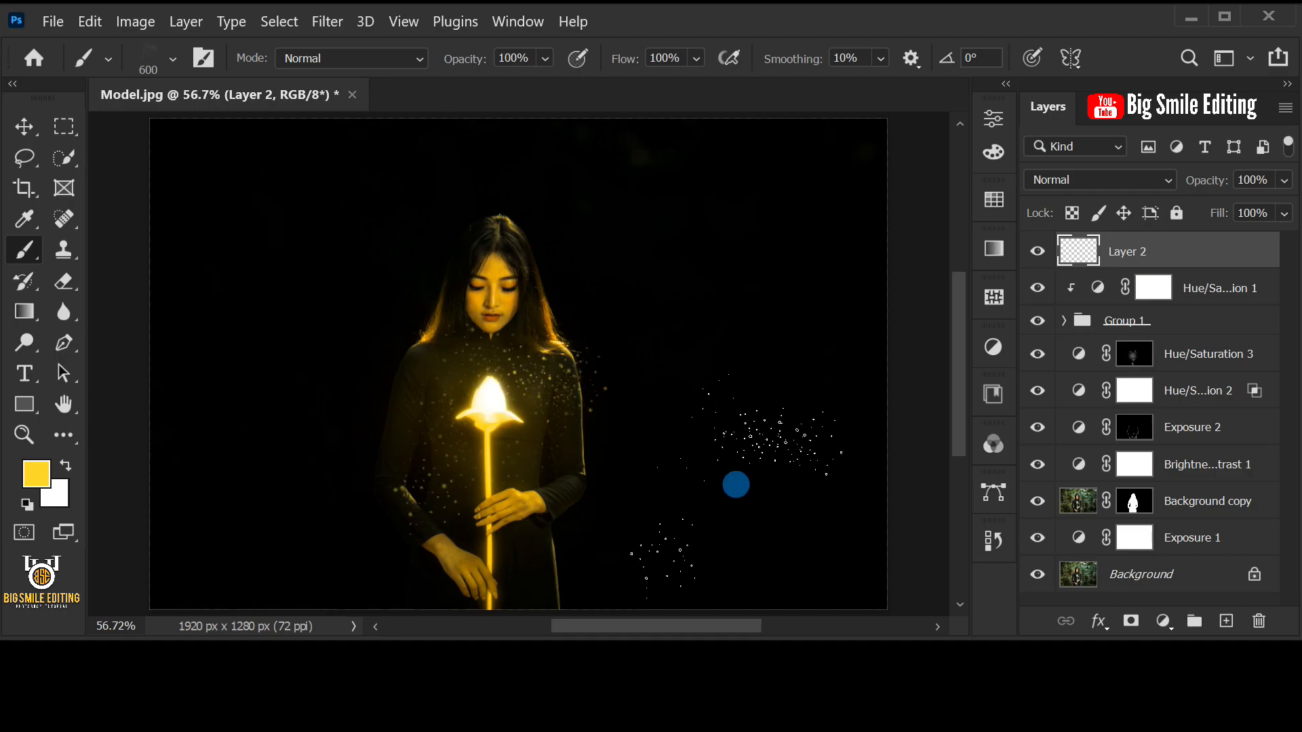
# Convert Layer 2 with the dust particles to a Smart Object
pyautogui.rightClick(1219, 254)
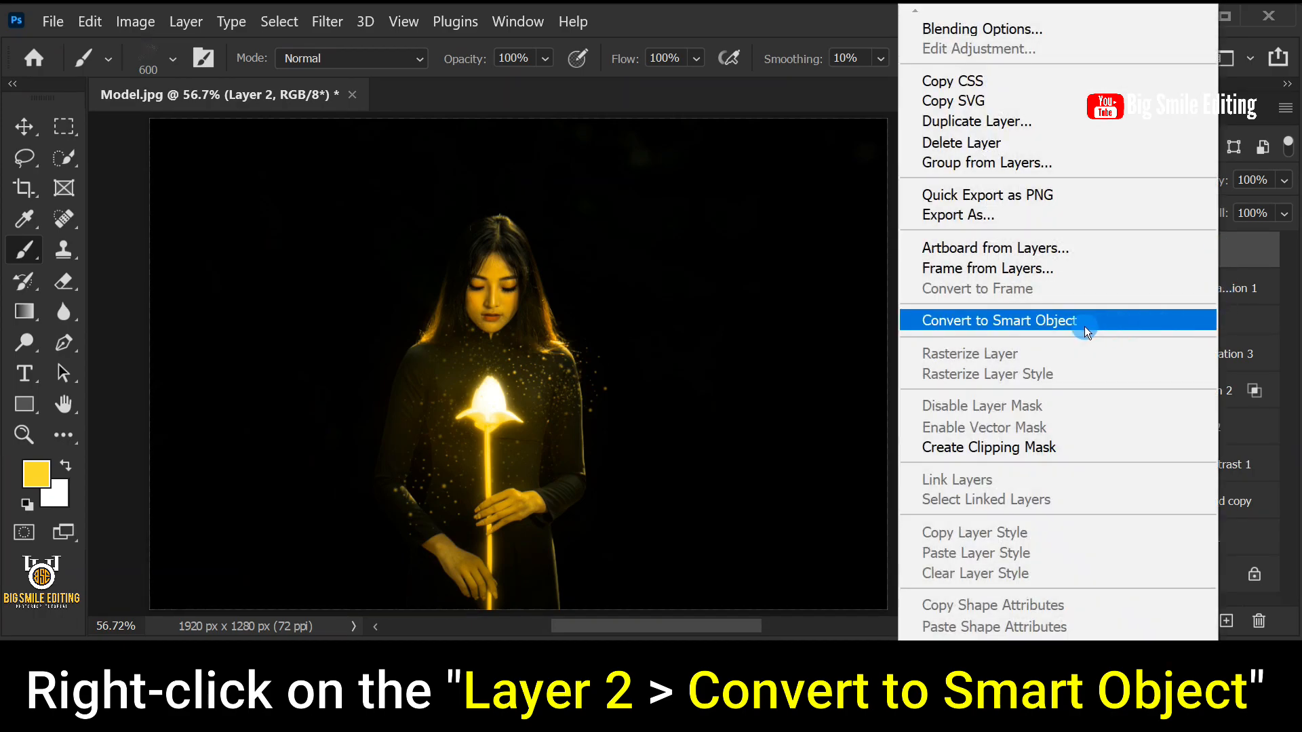
pyautogui.click(952, 320)
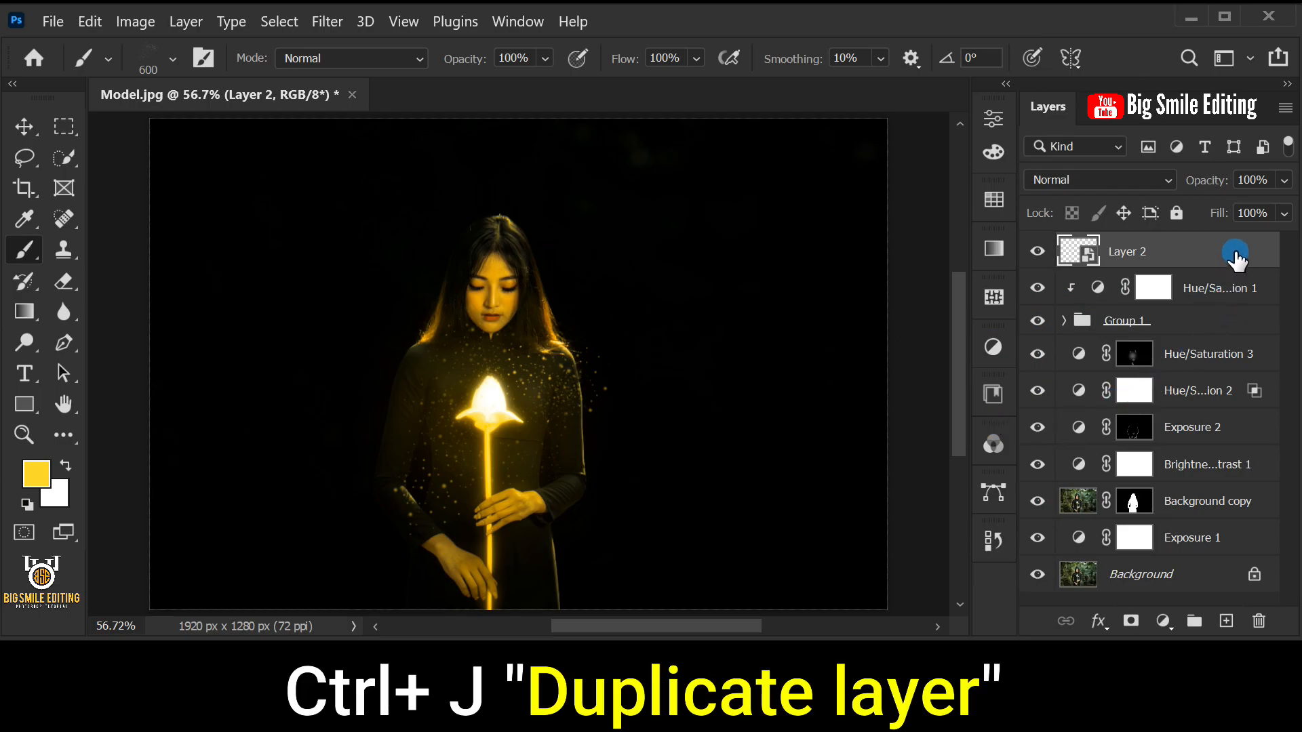
# Duplicate the dust particle layer and set the copy's blend mode to Screen
pyautogui.hotkey('ctrl', 'j')
pyautogui.click(1155, 180)
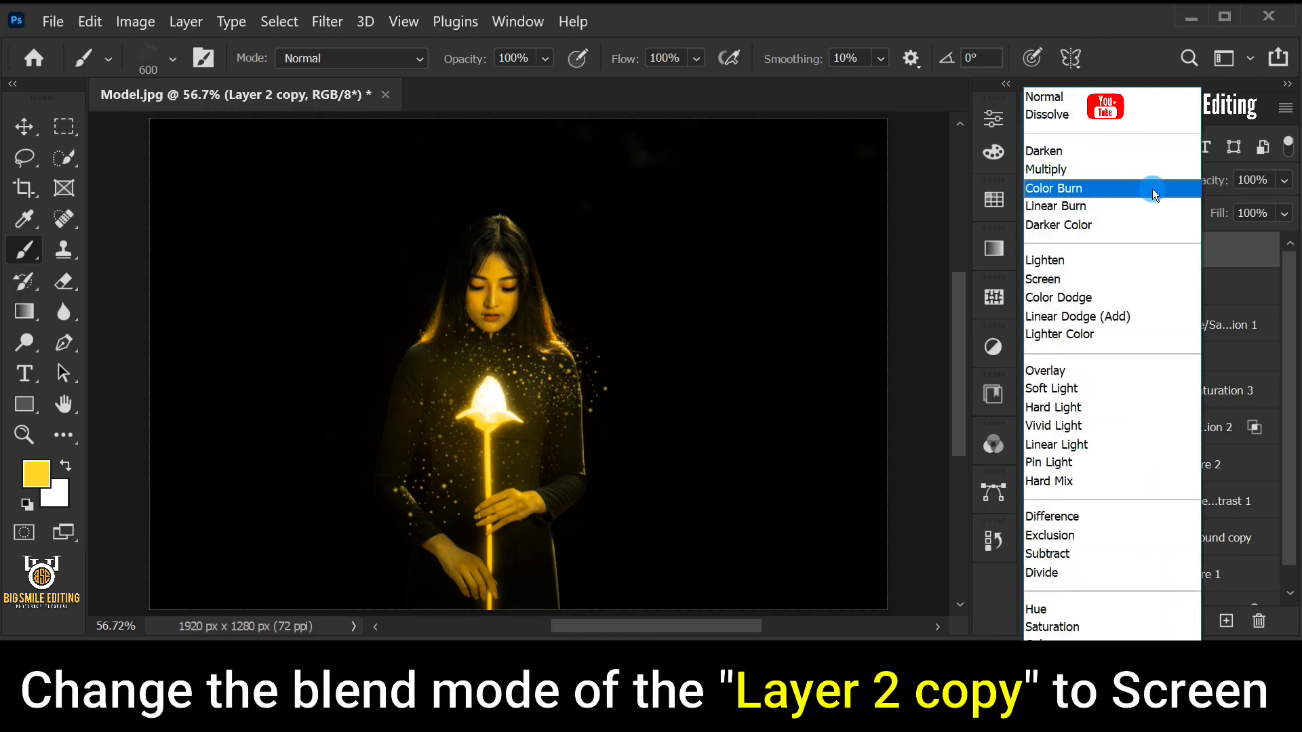
pyautogui.click(1119, 278)
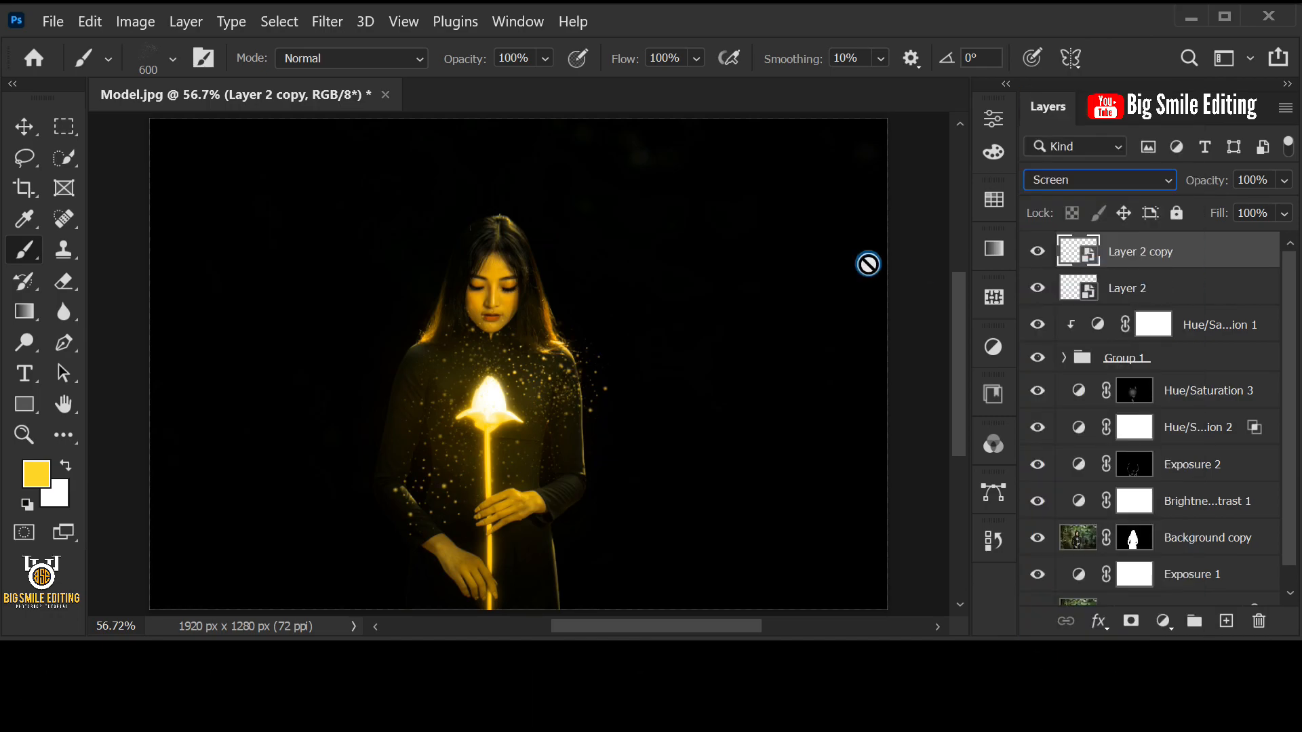
# Apply a Gaussian Blur with a 5-pixel radius to Layer 2 copy
pyautogui.click(337, 21)
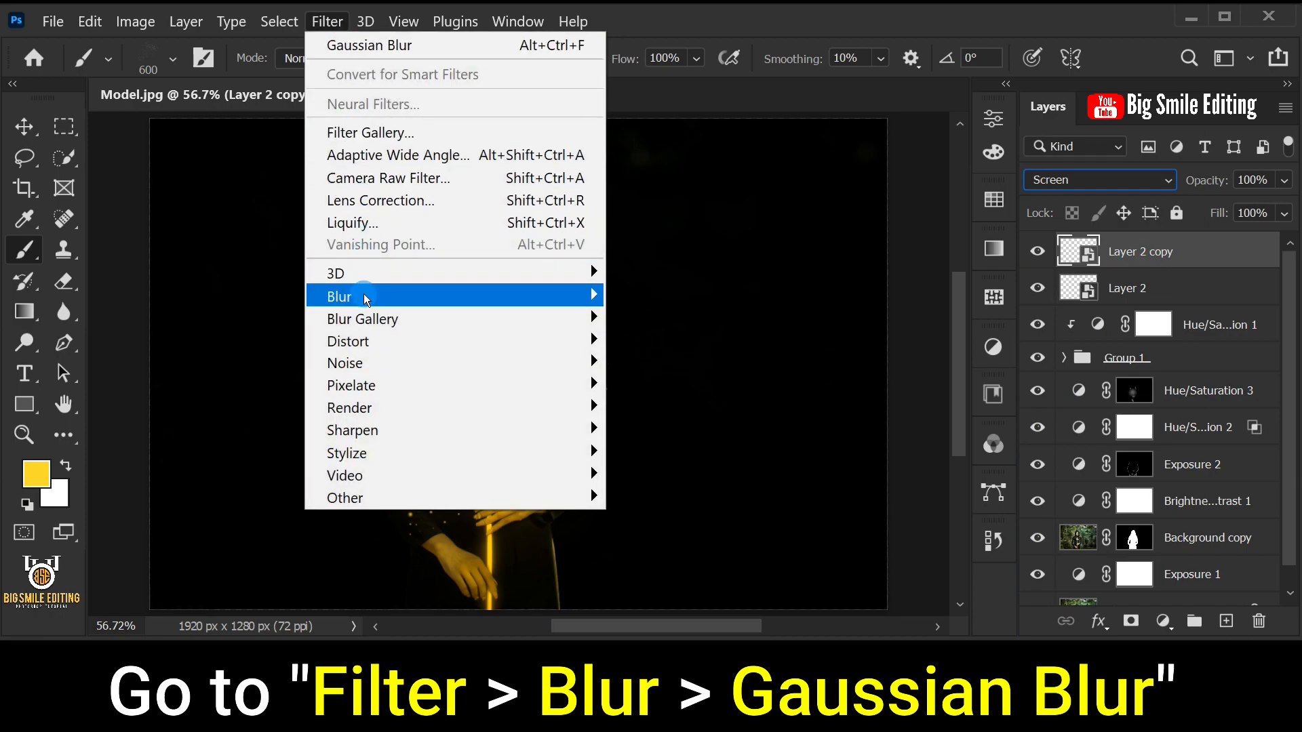
pyautogui.moveTo(363, 294)
pyautogui.click(686, 385)
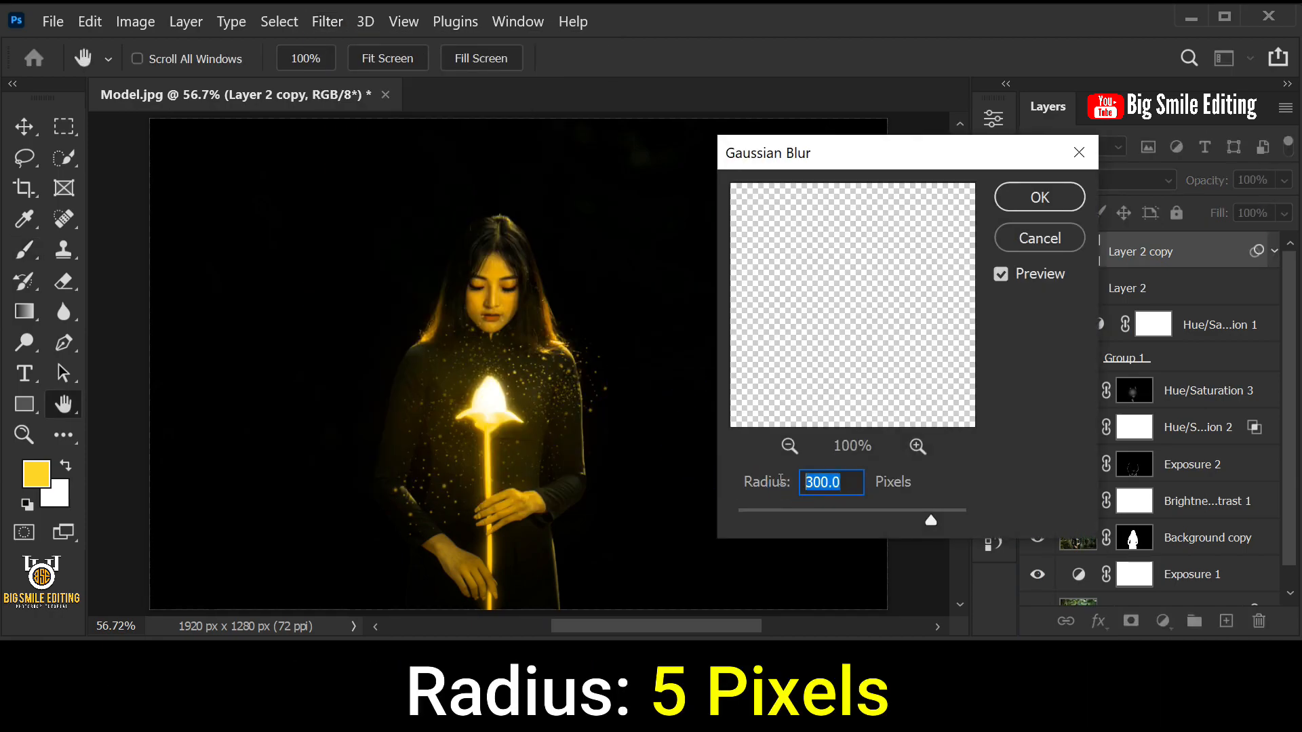
pyautogui.write('5')
pyautogui.click(1002, 198)
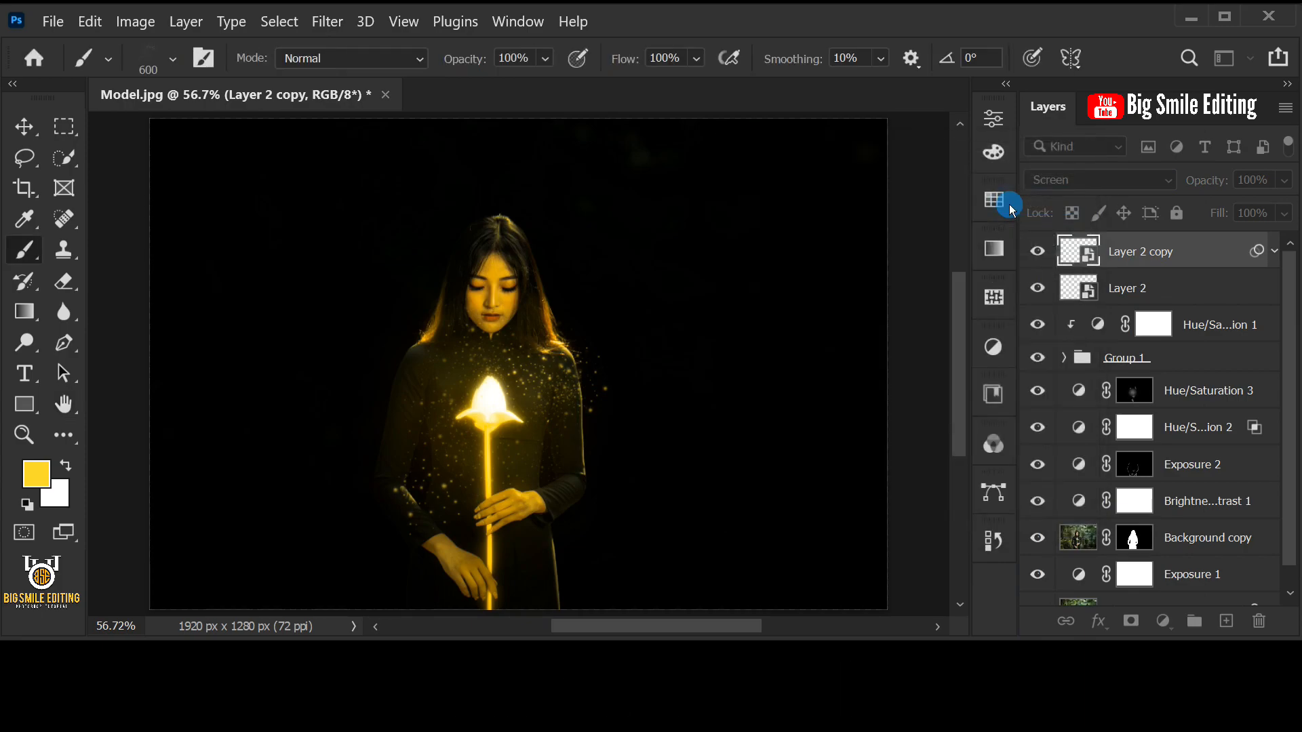
# Duplicate the blurred Layer 2 copy and set the duplicate's Gaussian Blur smart filter radius to 15 pixels
pyautogui.click(1191, 256)
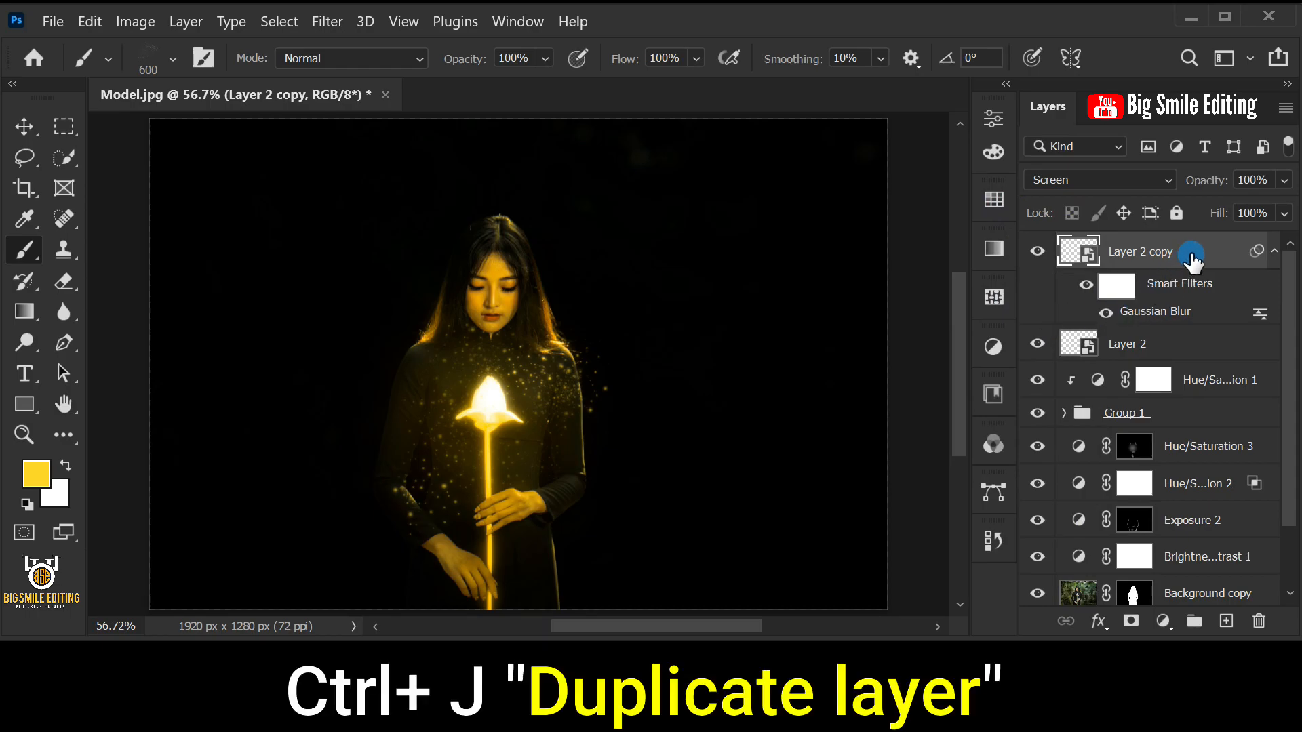
pyautogui.hotkey('ctrl', 'j')
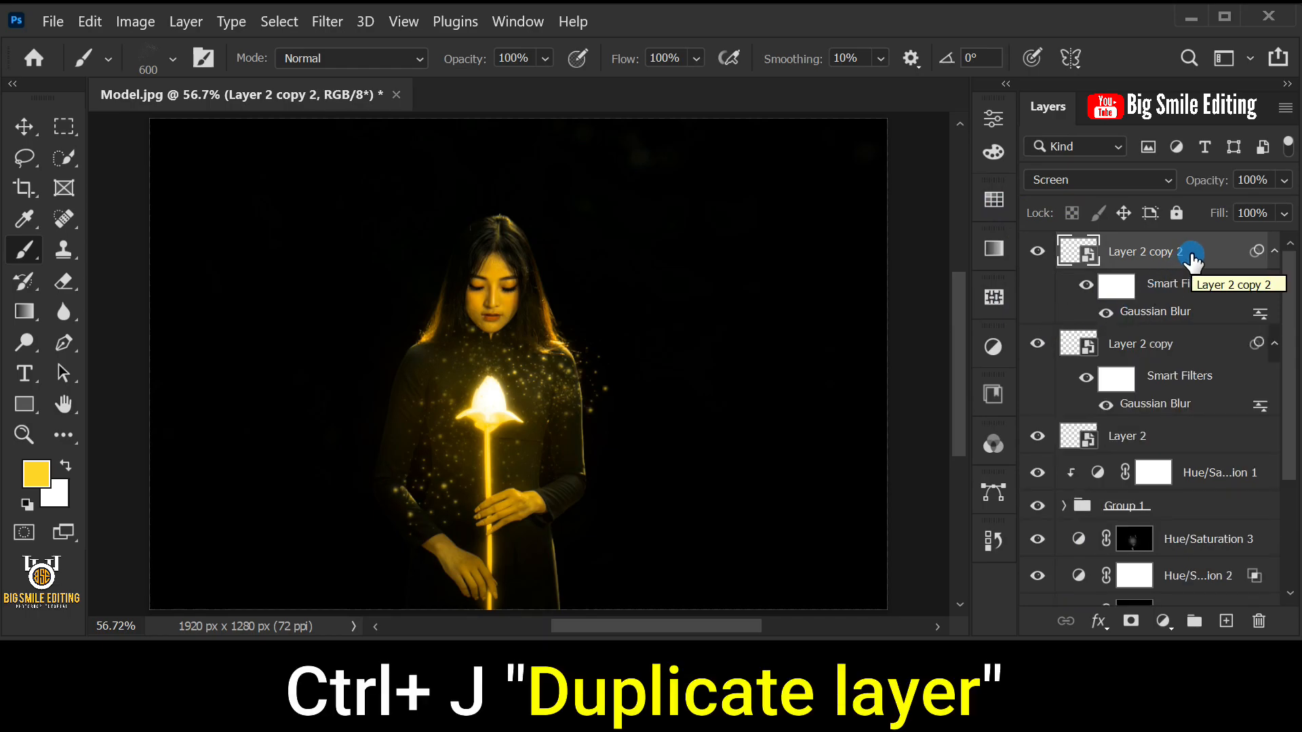
pyautogui.doubleClick(1175, 313)
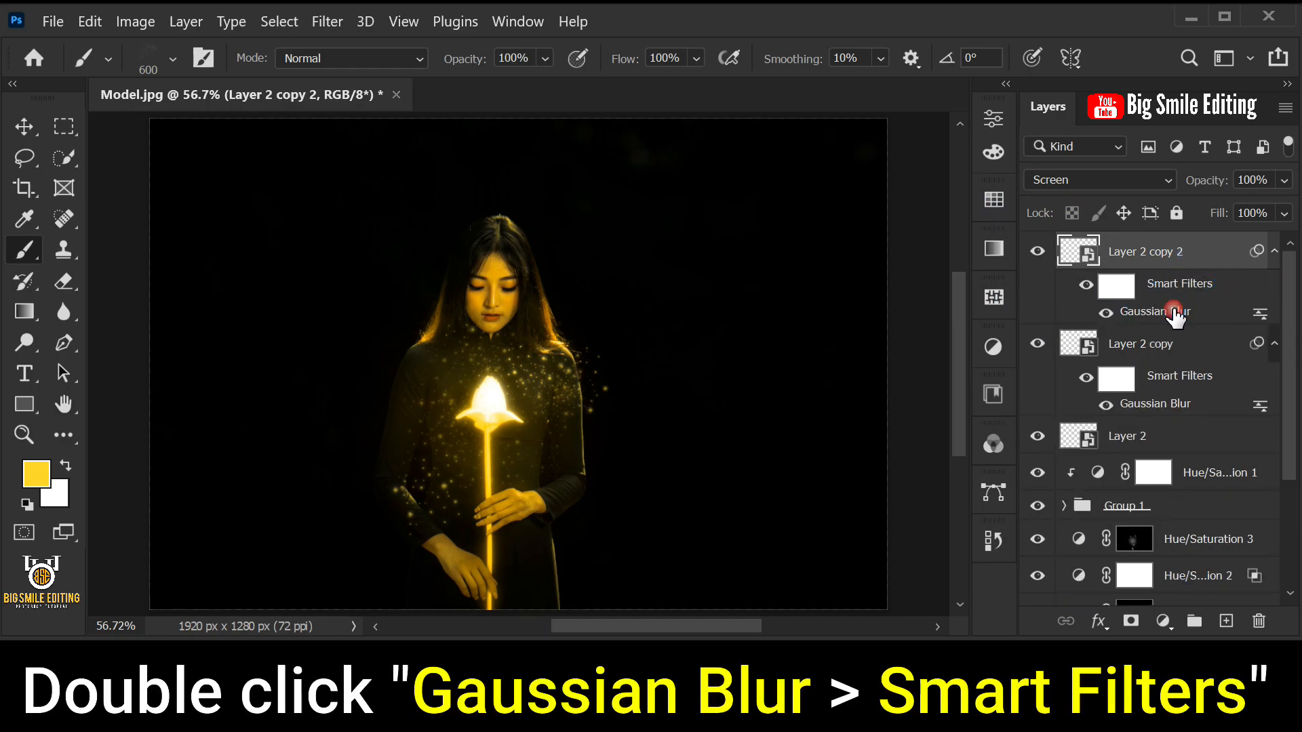
pyautogui.click(853, 484)
pyautogui.write('15')
pyautogui.click(833, 483)
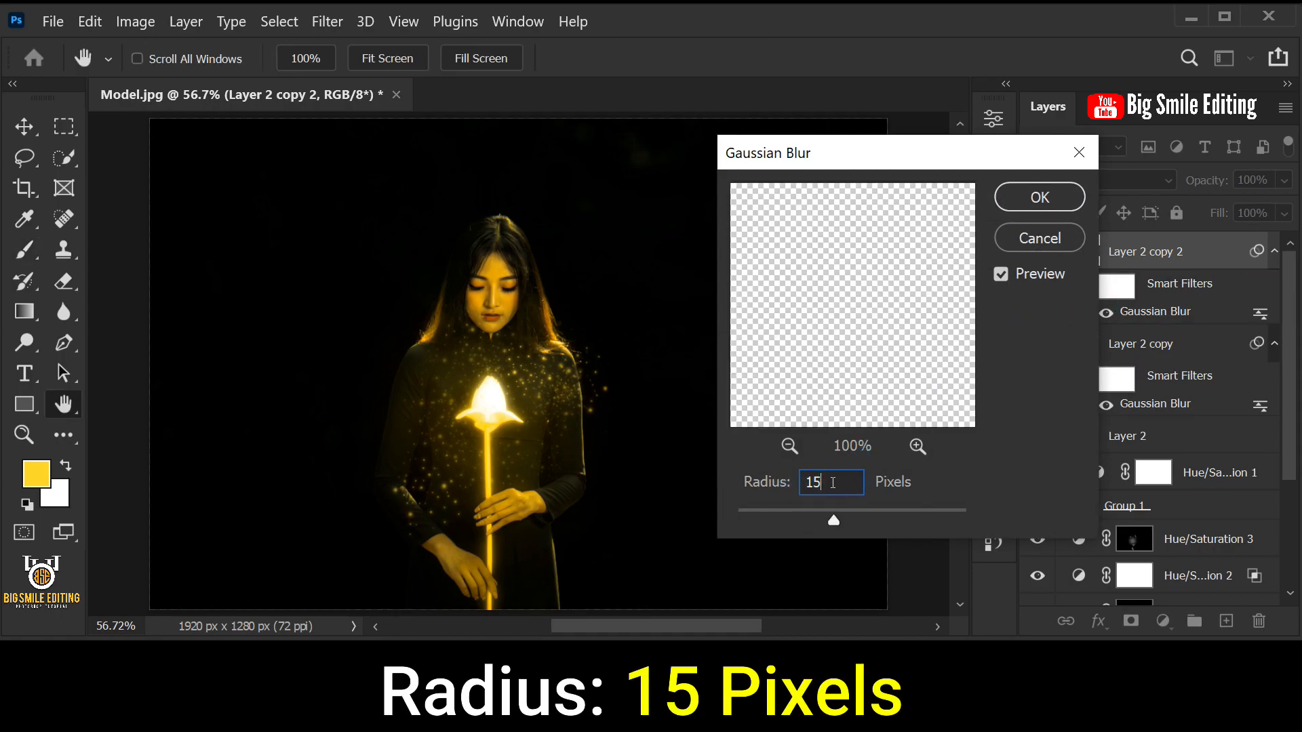
pyautogui.click(1039, 197)
pyautogui.click(1019, 206)
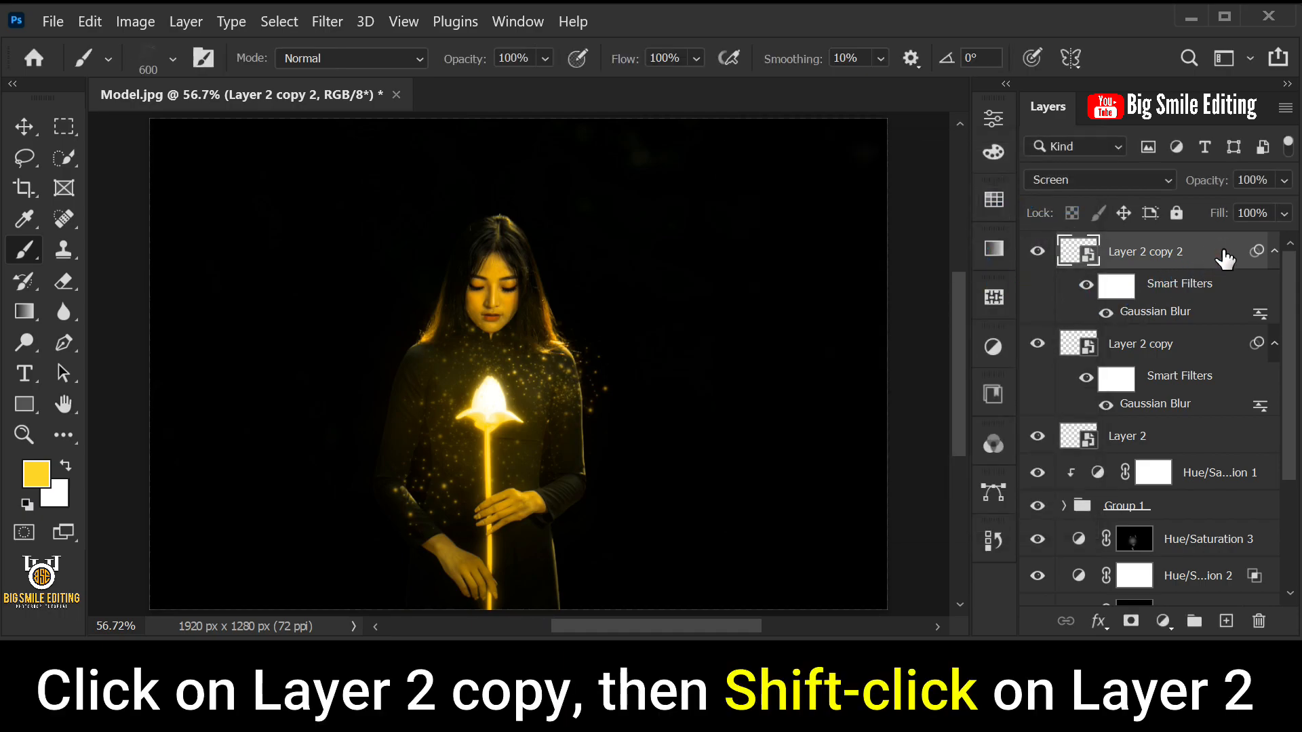
# Group Layer 2 with its two blurred copies and add a layer mask to the group
pyautogui.keyDown('shift'); pyautogui.click(1248, 440); pyautogui.keyUp('shift')
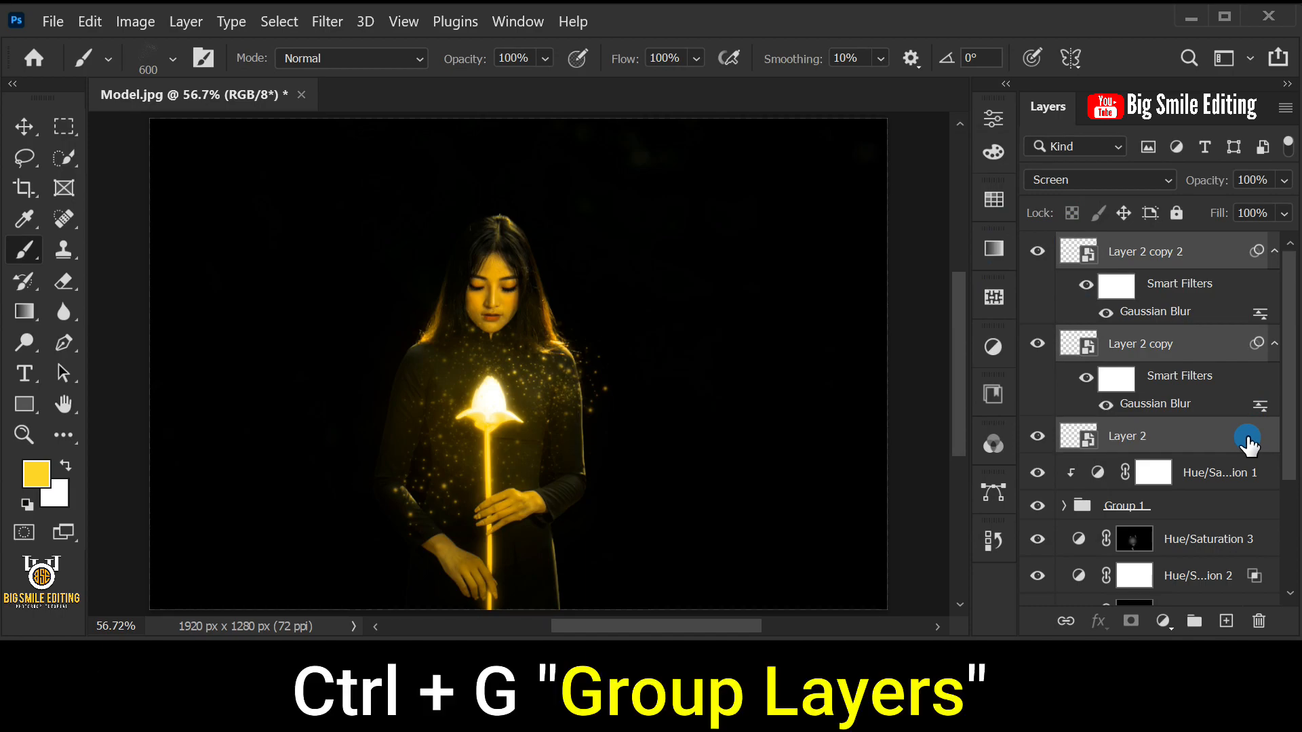
pyautogui.hotkey('ctrl', 'g')
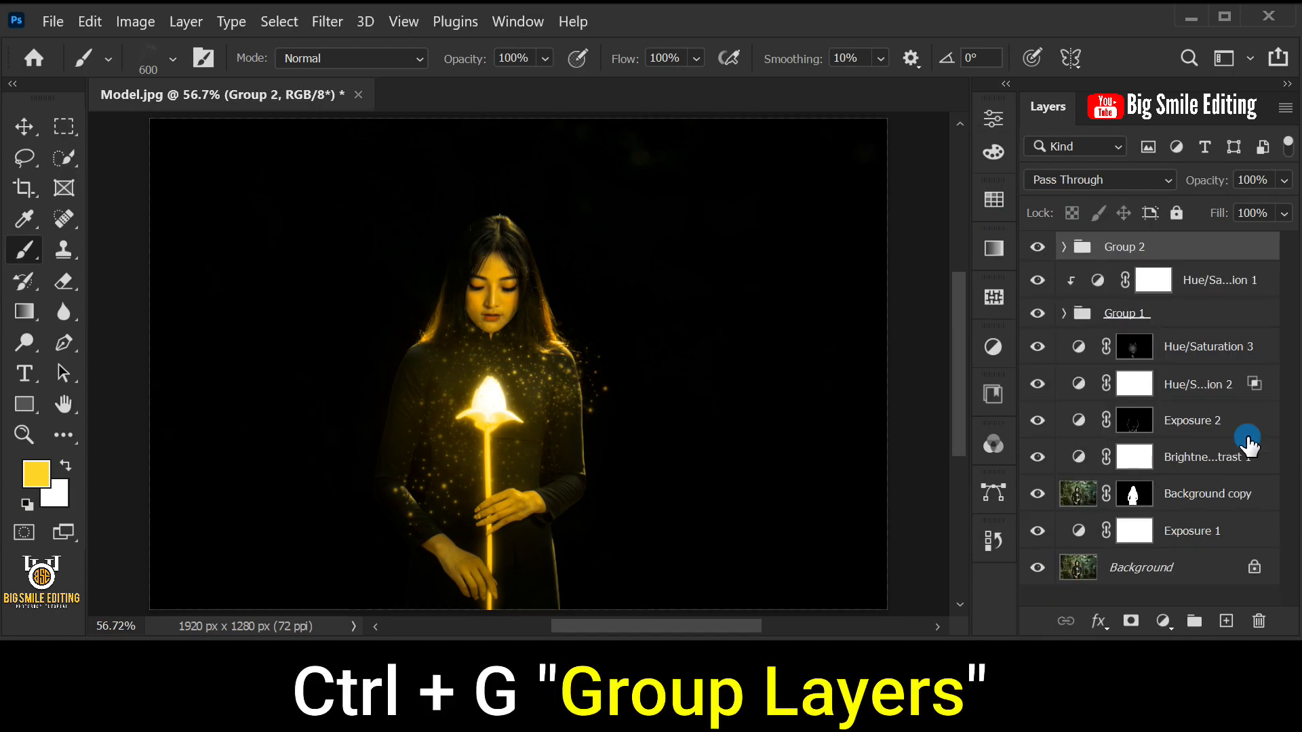
pyautogui.click(1130, 621)
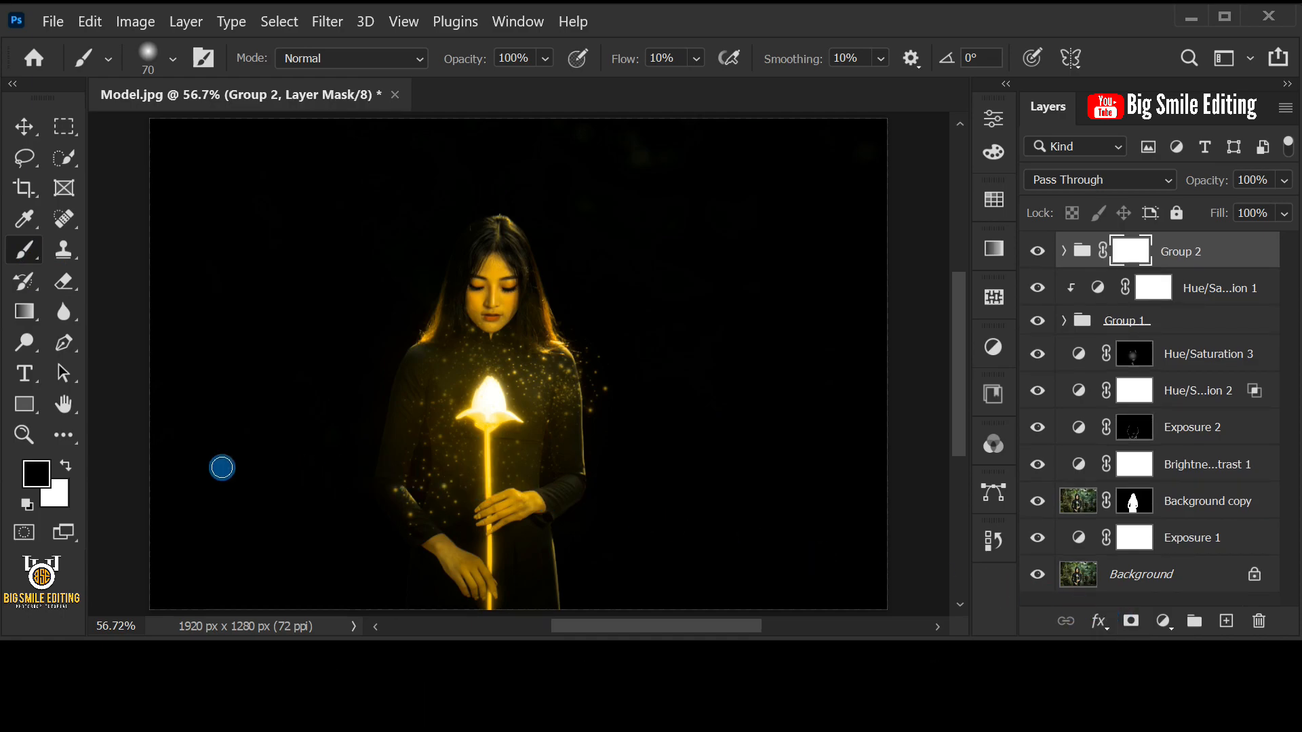
# Set the foreground color to black (000000) and choose the Soft Round brush from General Brushes
pyautogui.click(42, 479)
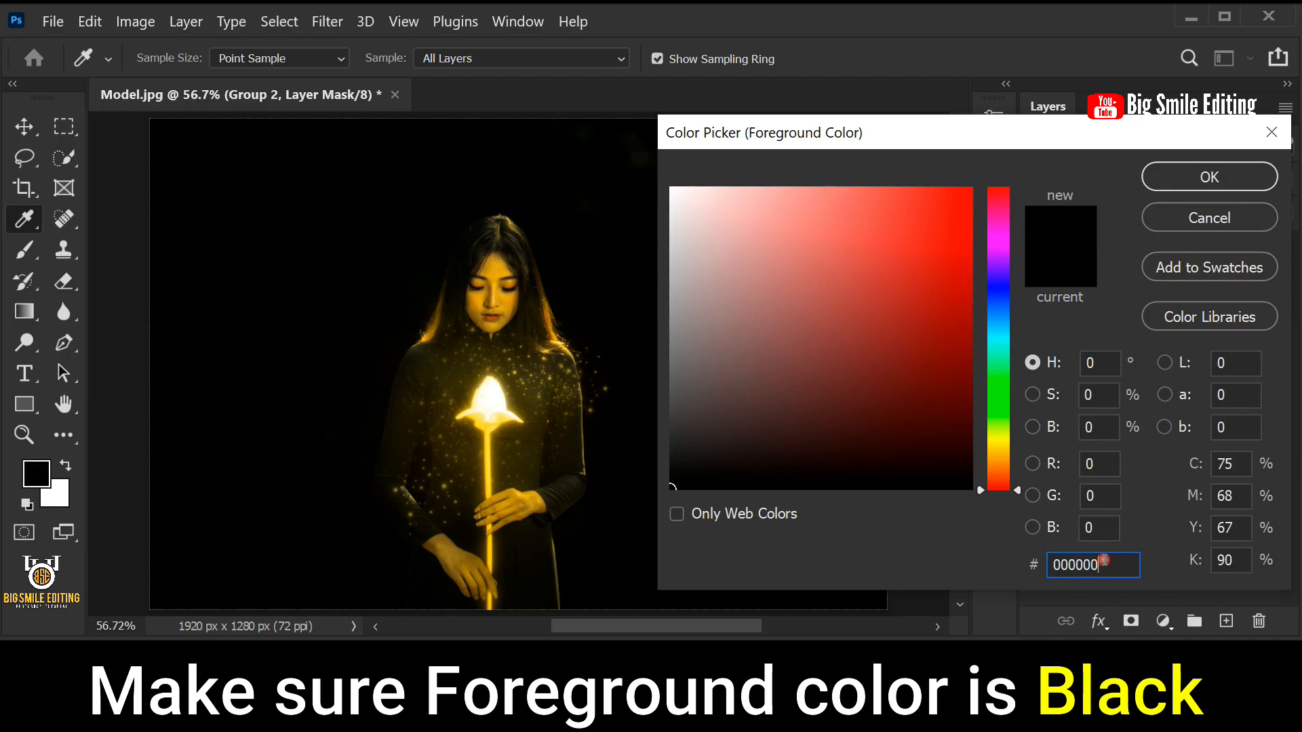
pyautogui.click(1208, 177)
pyautogui.press('b')
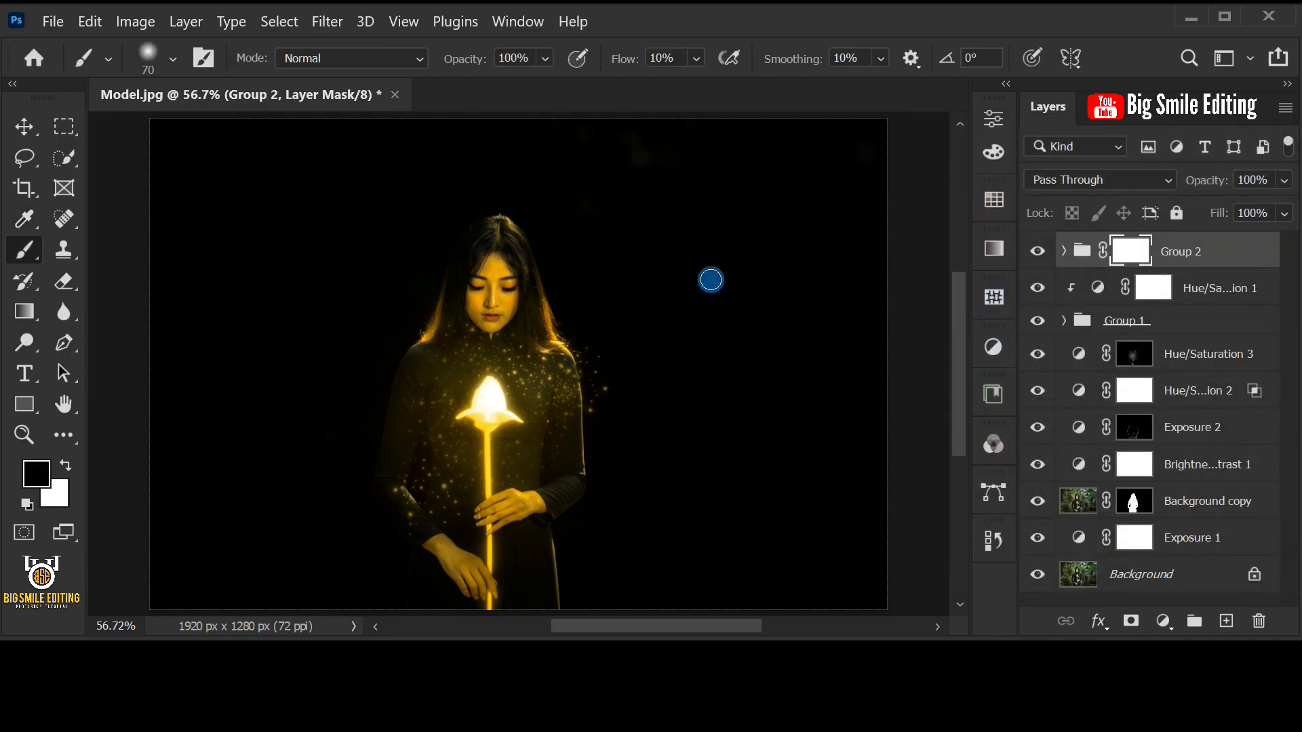
pyautogui.rightClick(25, 250)
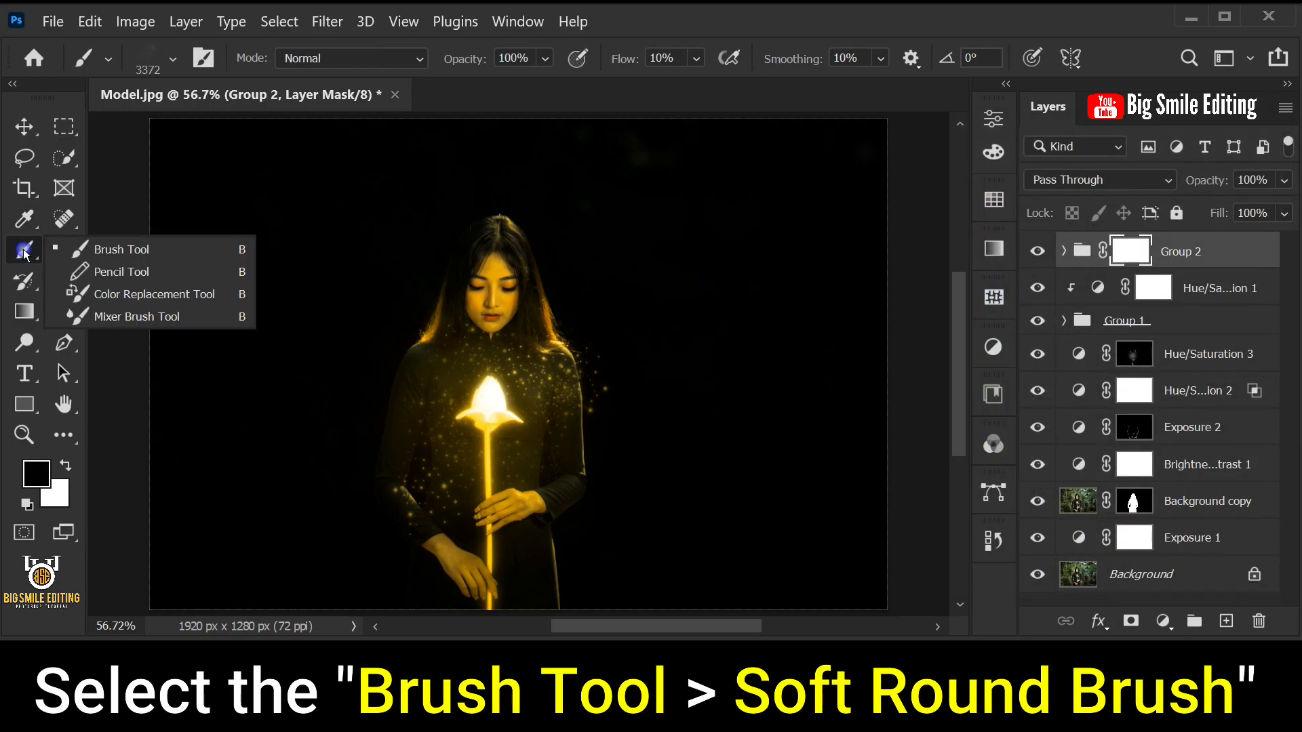
pyautogui.click(112, 248)
pyautogui.rightClick(518, 371)
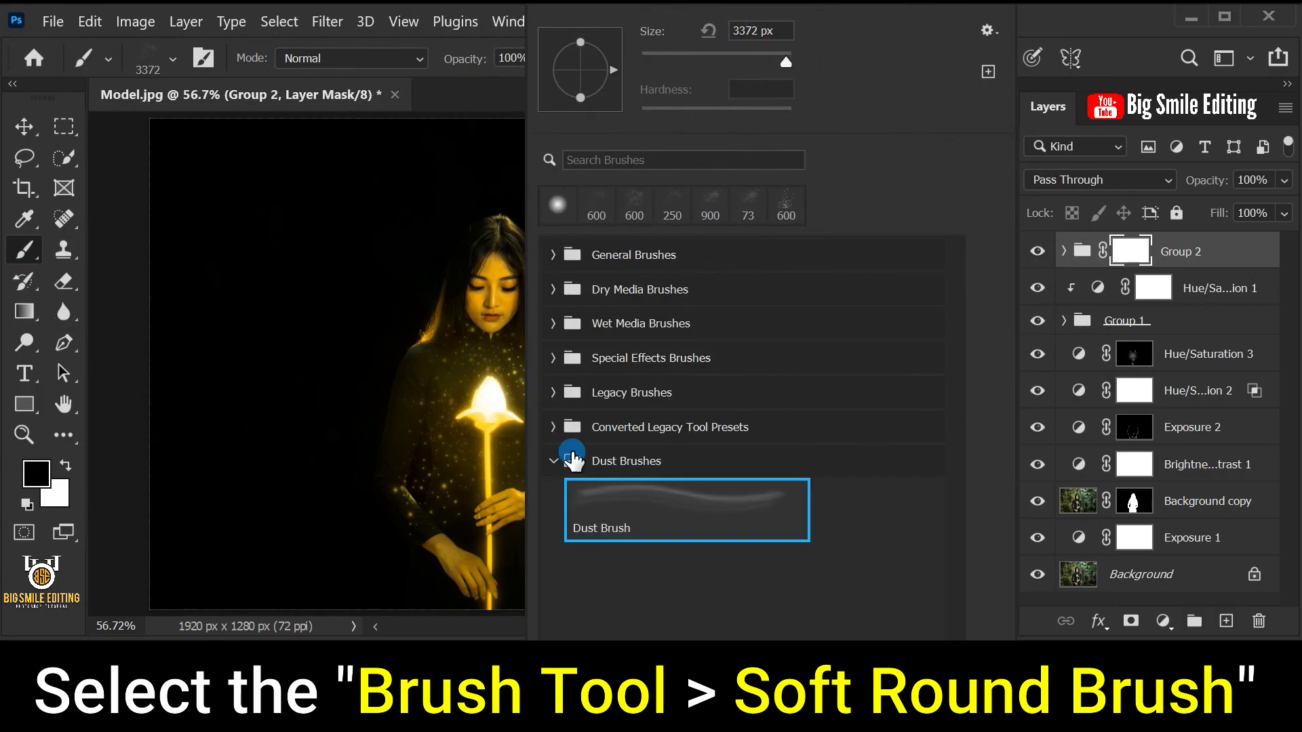
pyautogui.click(553, 254)
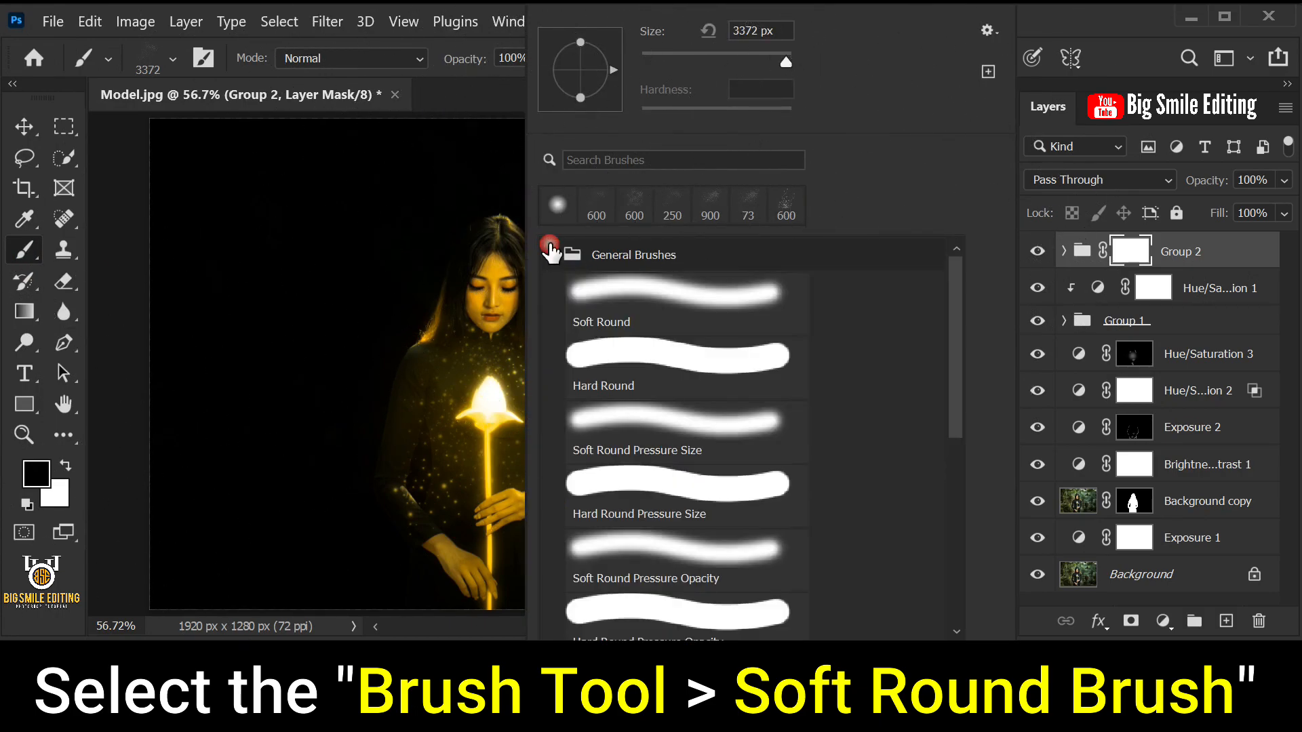
pyautogui.click(637, 292)
pyautogui.click(637, 291)
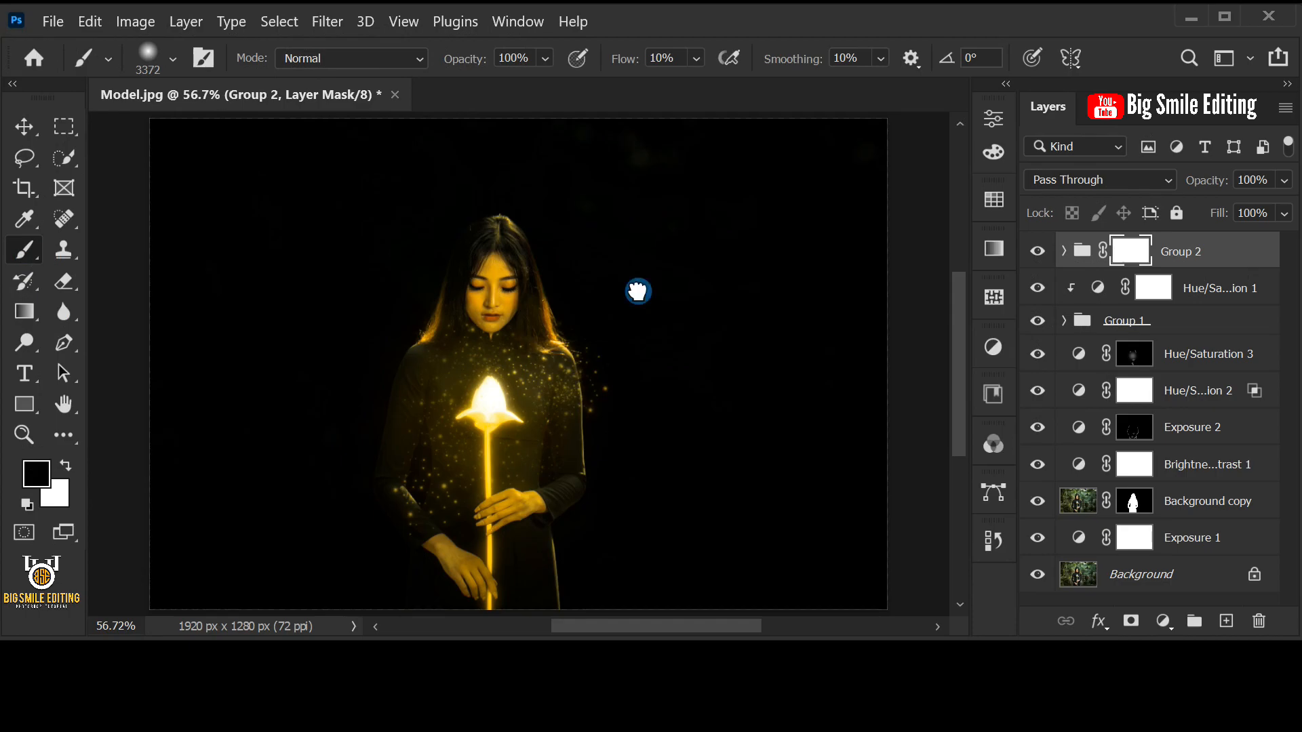
# Configure the Soft Round brush with 100% opacity, 100% flow and a size of 200 pixels
pyautogui.click(543, 54)
pyautogui.moveTo(591, 93); pyautogui.dragTo(616, 98)
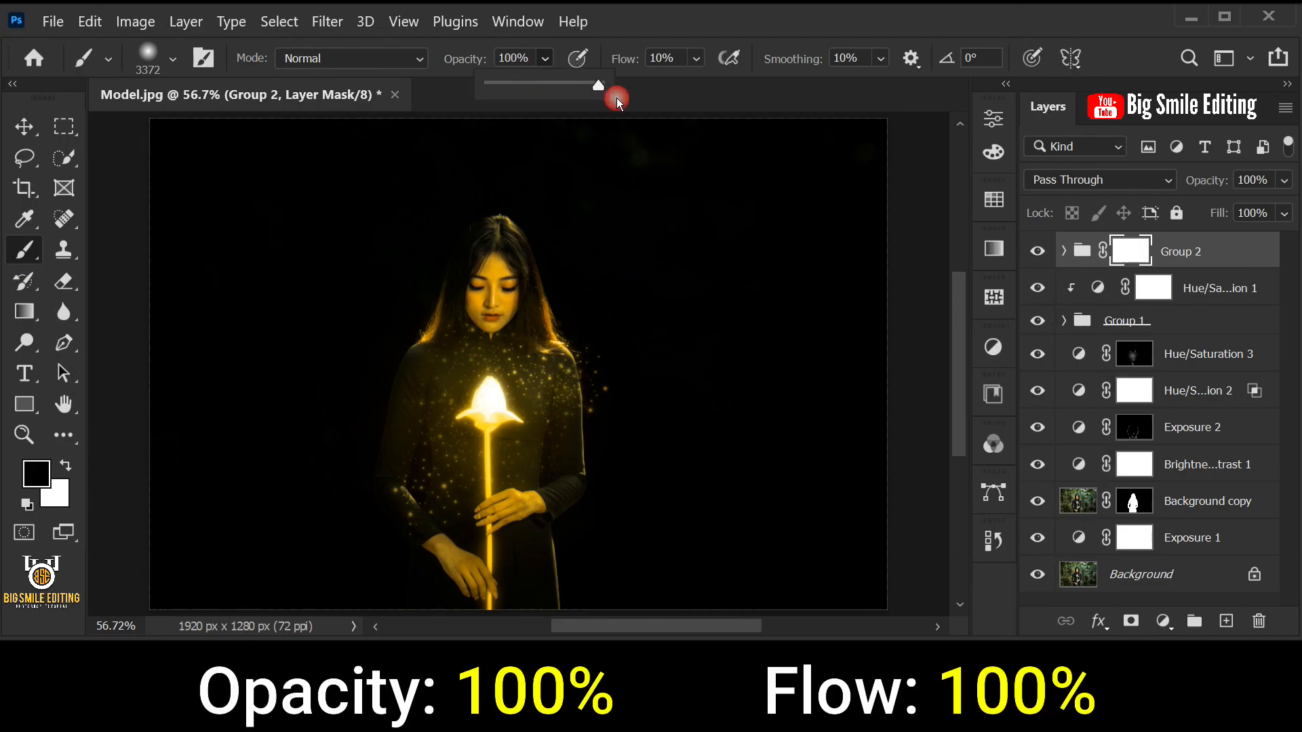
pyautogui.click(696, 59)
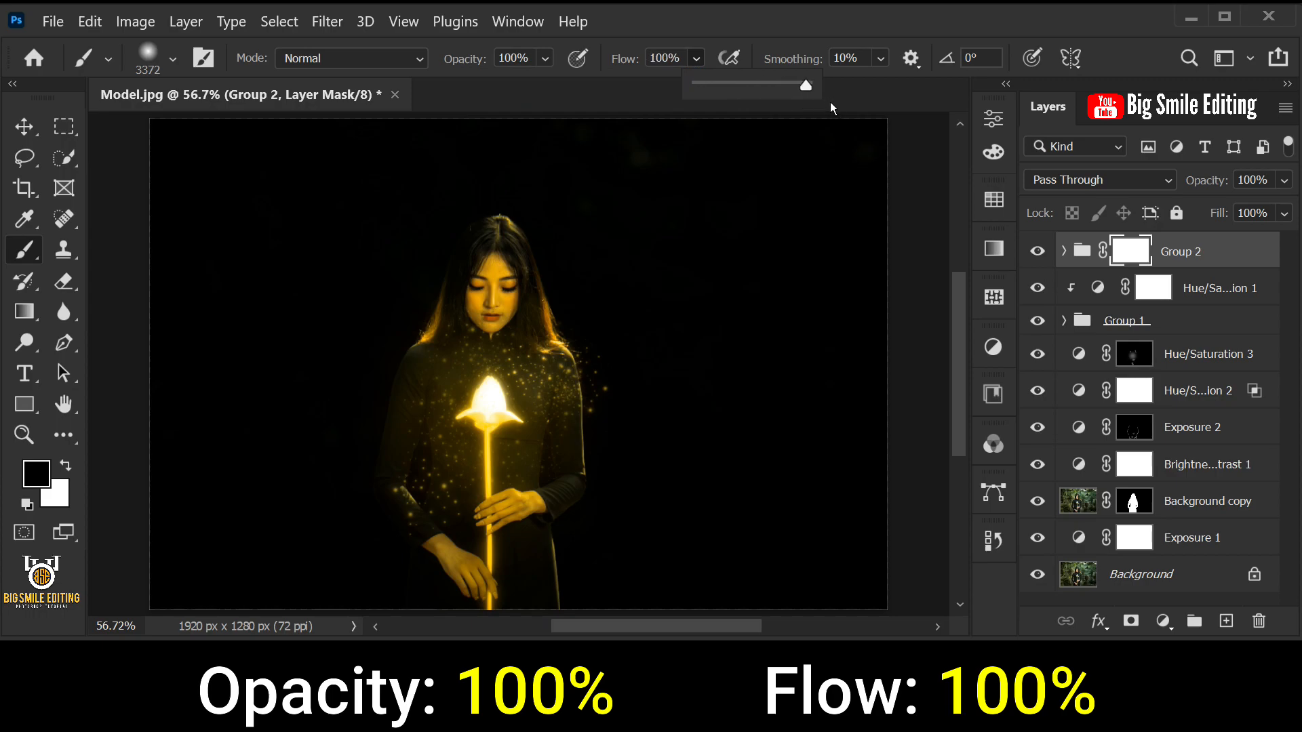
pyautogui.click(857, 106)
pyautogui.press('[')
pyautogui.press('[')
pyautogui.press('[')
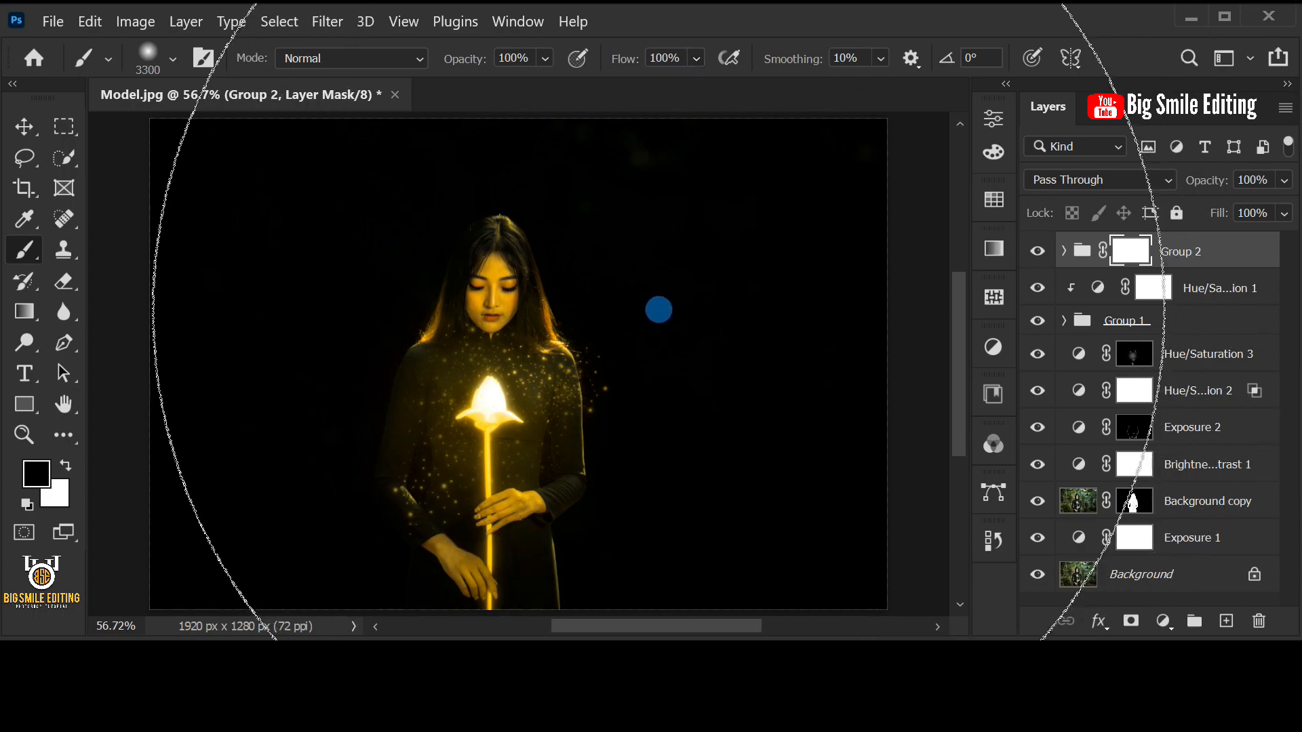
pyautogui.press('[')
pyautogui.press('[')
pyautogui.press('[')
pyautogui.press('[')
pyautogui.press('[')
pyautogui.press('[')
pyautogui.press('[')
pyautogui.press('[')
pyautogui.press('[')
pyautogui.press('[')
pyautogui.press('[')
pyautogui.press('[')
pyautogui.press('[')
pyautogui.press('[')
pyautogui.press('[')
pyautogui.press('[')
pyautogui.press('[')
pyautogui.press('[')
pyautogui.press('[')
pyautogui.press('[')
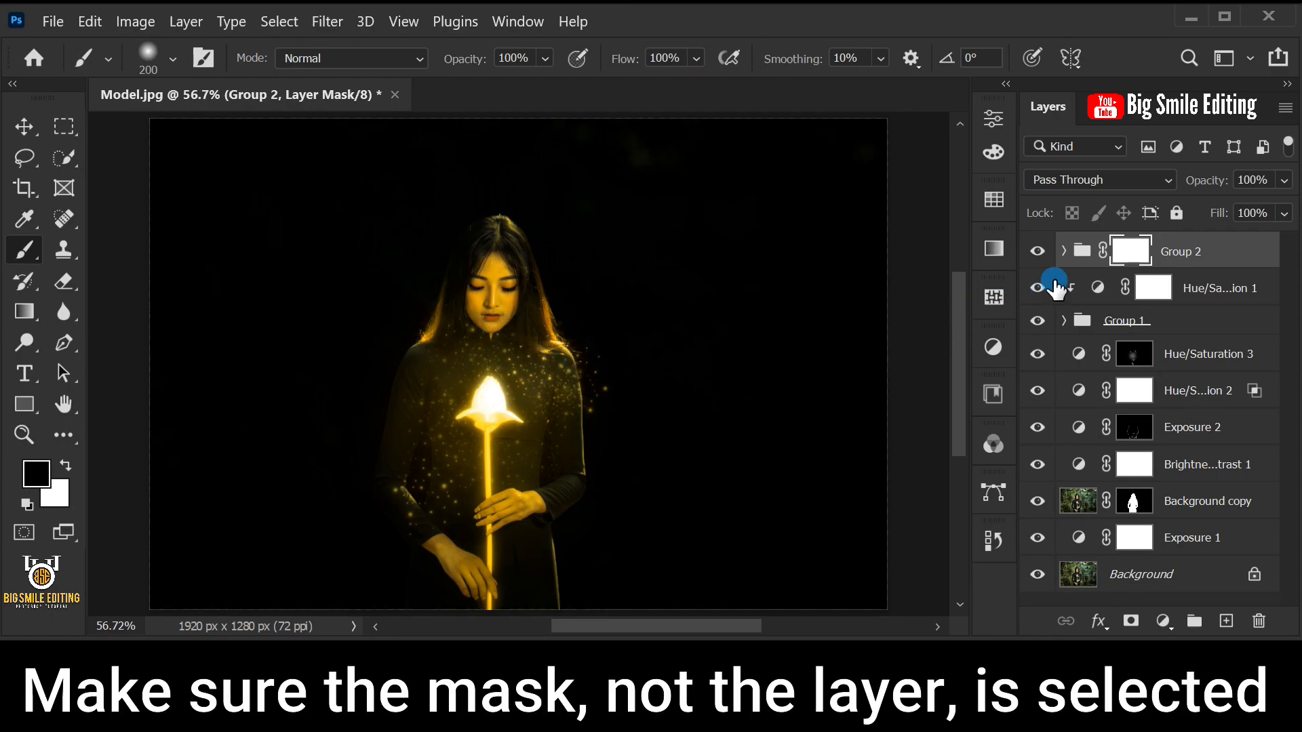
# Reduce the brush to 60 pixels and paint black on Group 2's mask over the dust on the flower, hands, sleeve and outside the body
pyautogui.click(1130, 251)
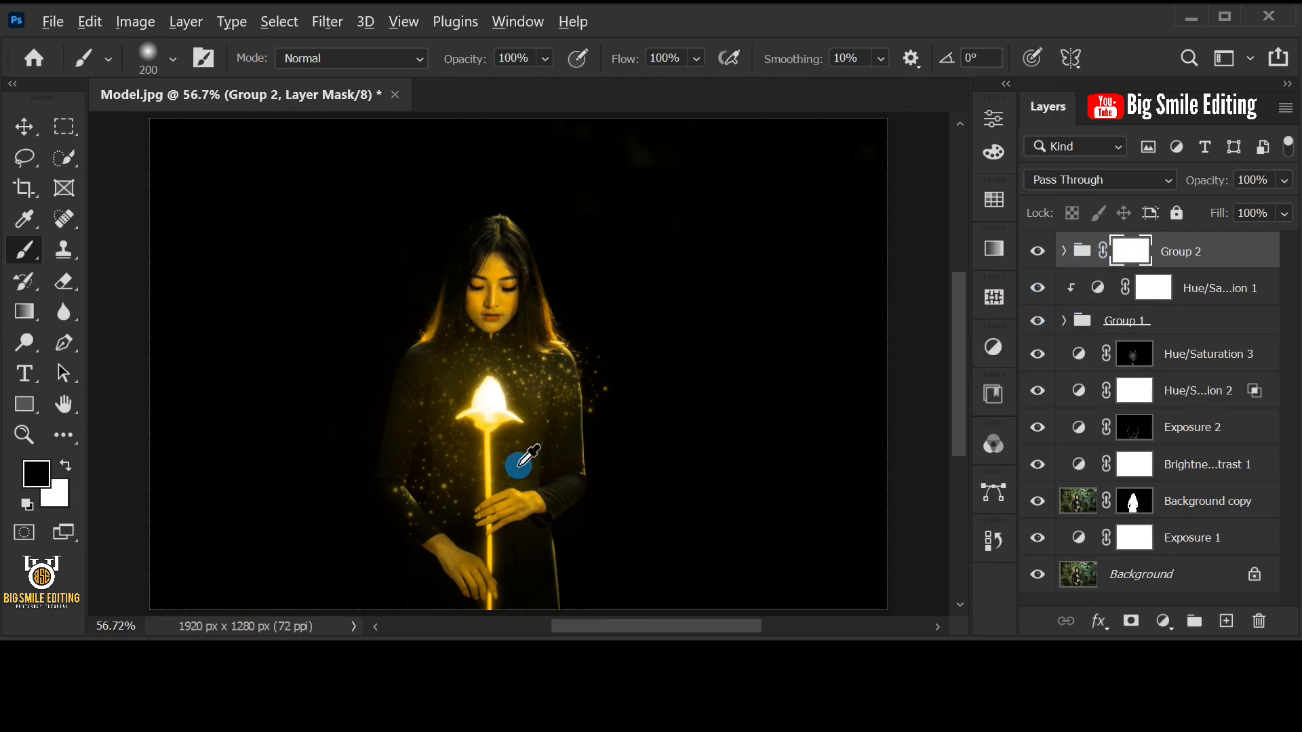
pyautogui.scroll(5, 459, 415)
pyautogui.scroll(3, 462, 385)
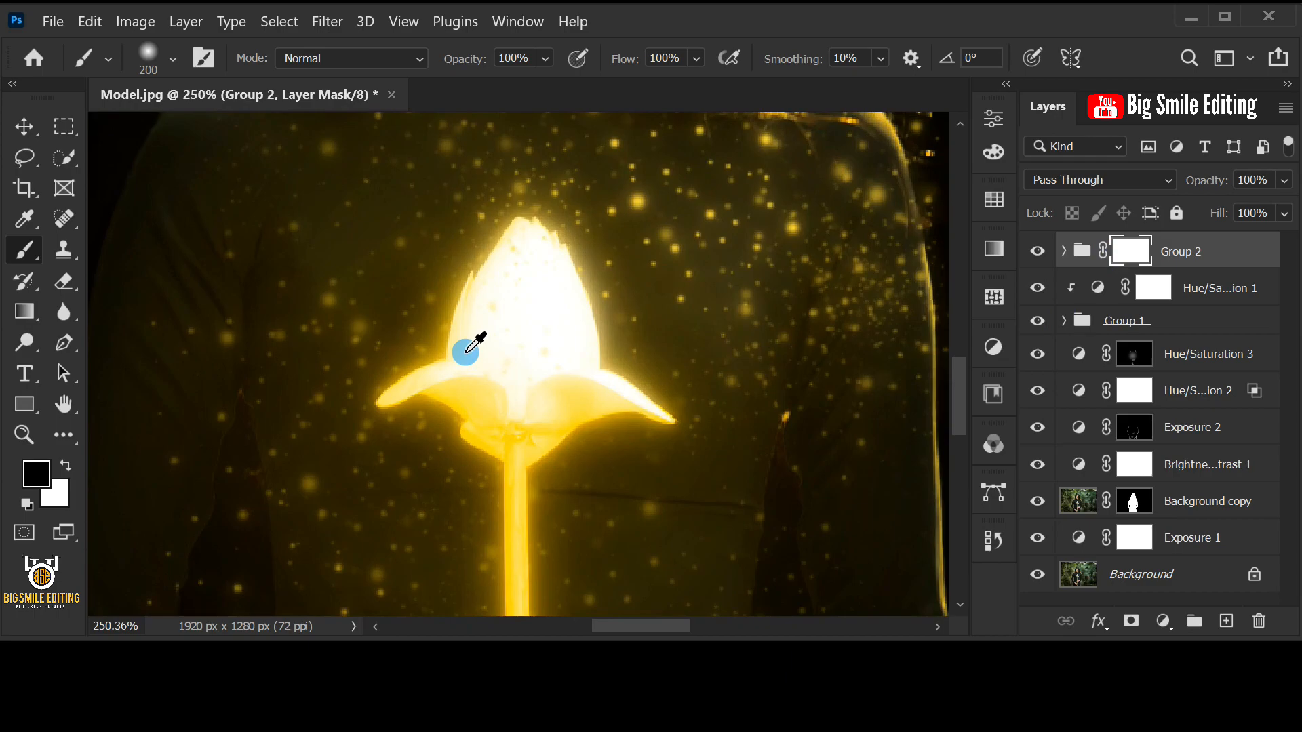
pyautogui.press('[')
pyautogui.press('[')
pyautogui.press('[')
pyautogui.press('[')
pyautogui.press('[')
pyautogui.press('[')
pyautogui.press('[')
pyautogui.press('[')
pyautogui.moveTo(529, 294); pyautogui.dragTo(530, 285)
pyautogui.moveTo(584, 472)
pyautogui.mouseDown()
pyautogui.moveTo(326, 389)
pyautogui.moveTo(382, 550)
pyautogui.mouseUp()
pyautogui.scroll(-3, 407, 542)
pyautogui.moveTo(721, 400)
pyautogui.mouseDown()
pyautogui.moveTo(700, 543)
pyautogui.moveTo(687, 427)
pyautogui.mouseUp()
pyautogui.moveTo(513, 523); pyautogui.dragTo(905, 122)
pyautogui.moveTo(461, 413); pyautogui.dragTo(503, 423)
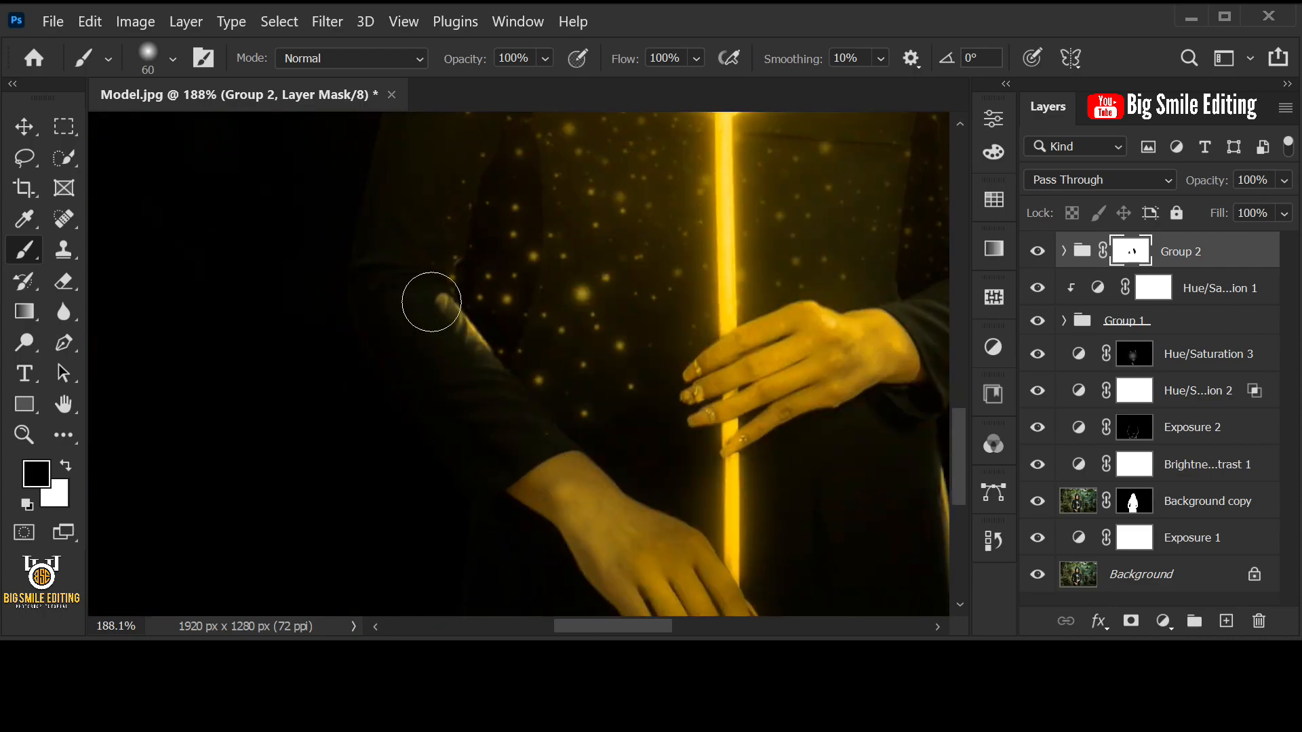
pyautogui.scroll(-7, 298, 480)
pyautogui.click(704, 291)
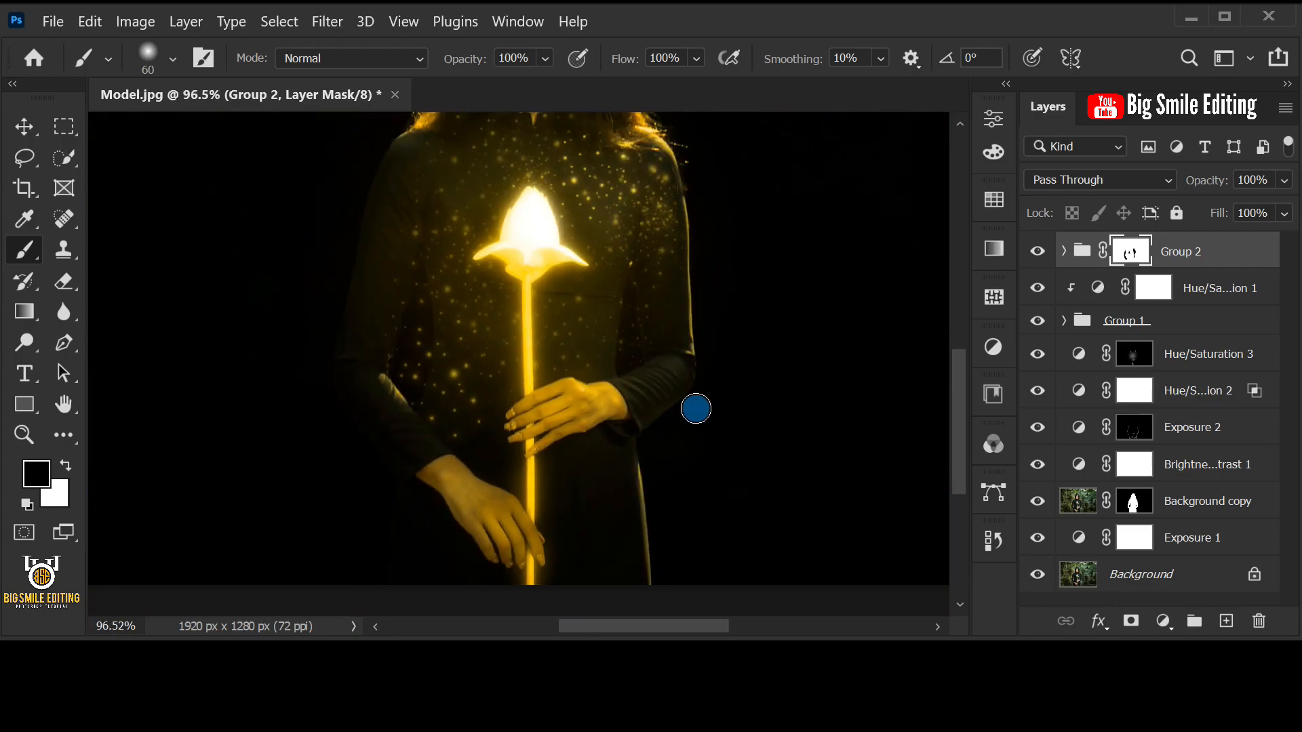
pyautogui.scroll(-3, 696, 409)
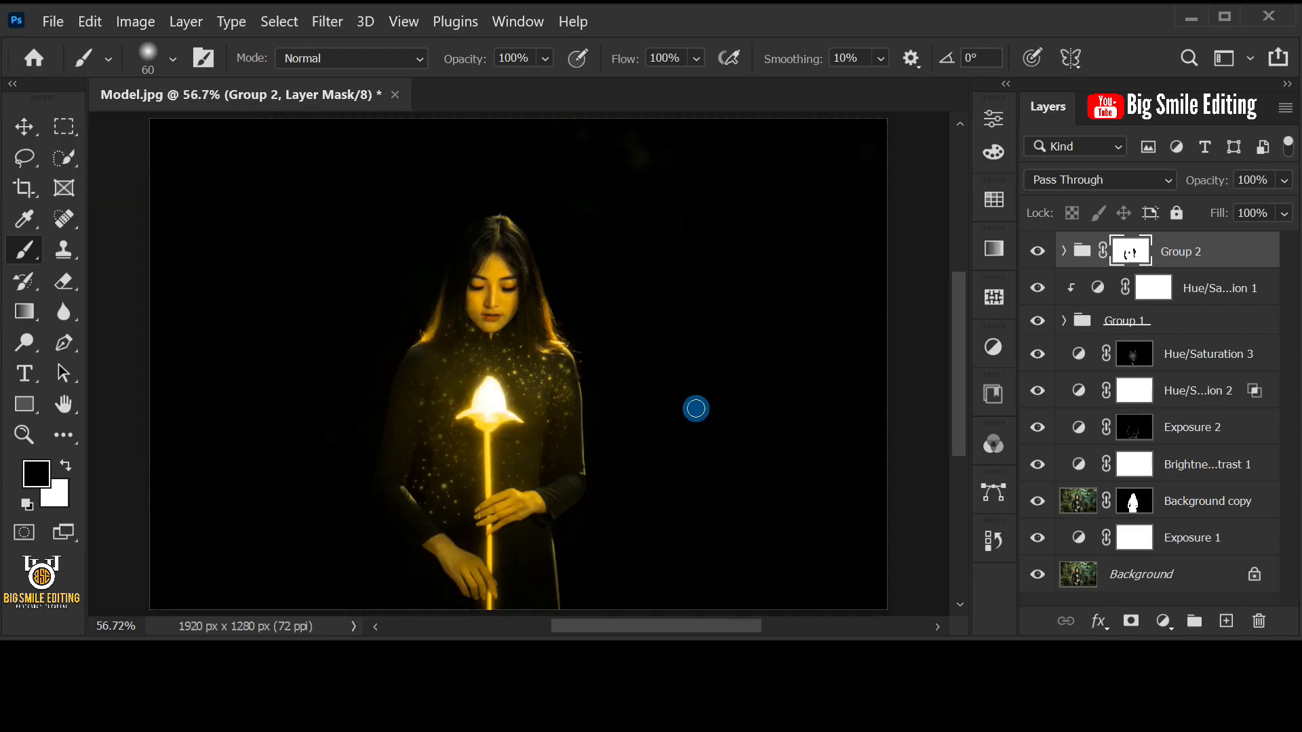
# Add a Hue/Saturation adjustment layer clipped to Group 2, with Colorize enabled, hue 50 and saturation 100
pyautogui.click(1163, 622)
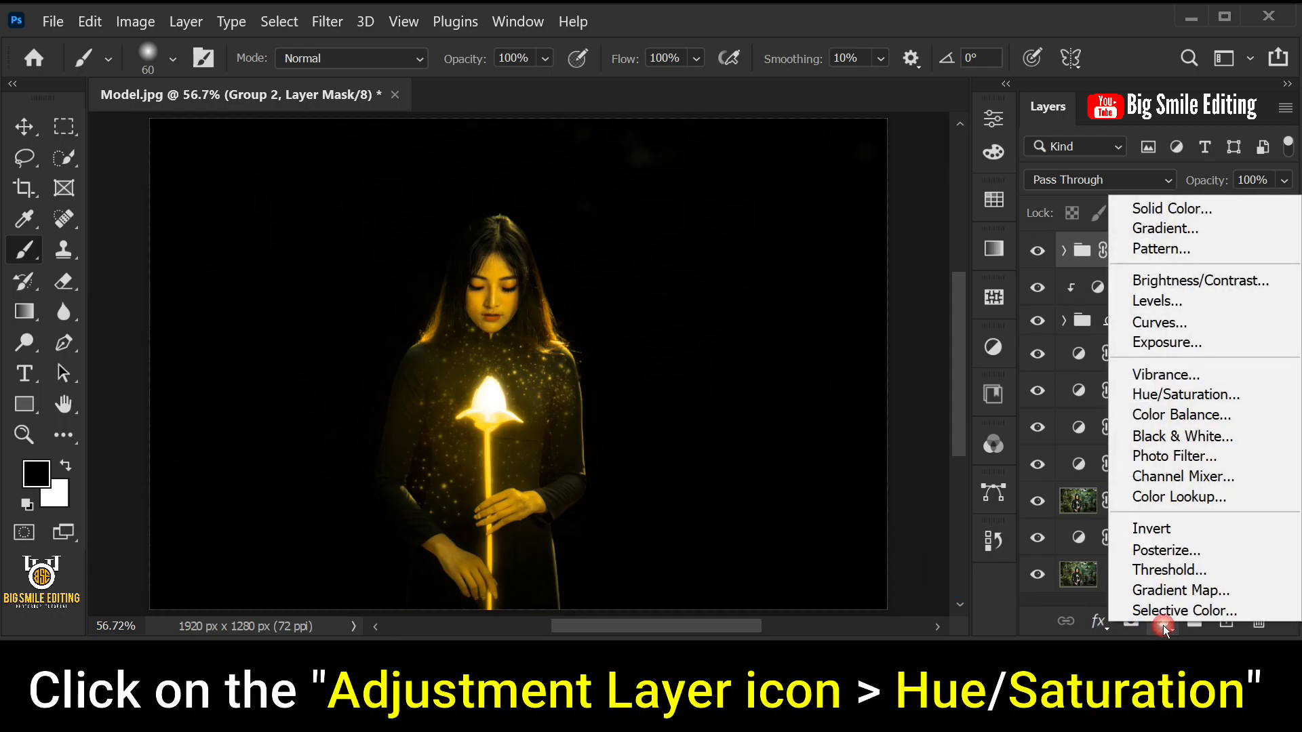
pyautogui.click(1220, 396)
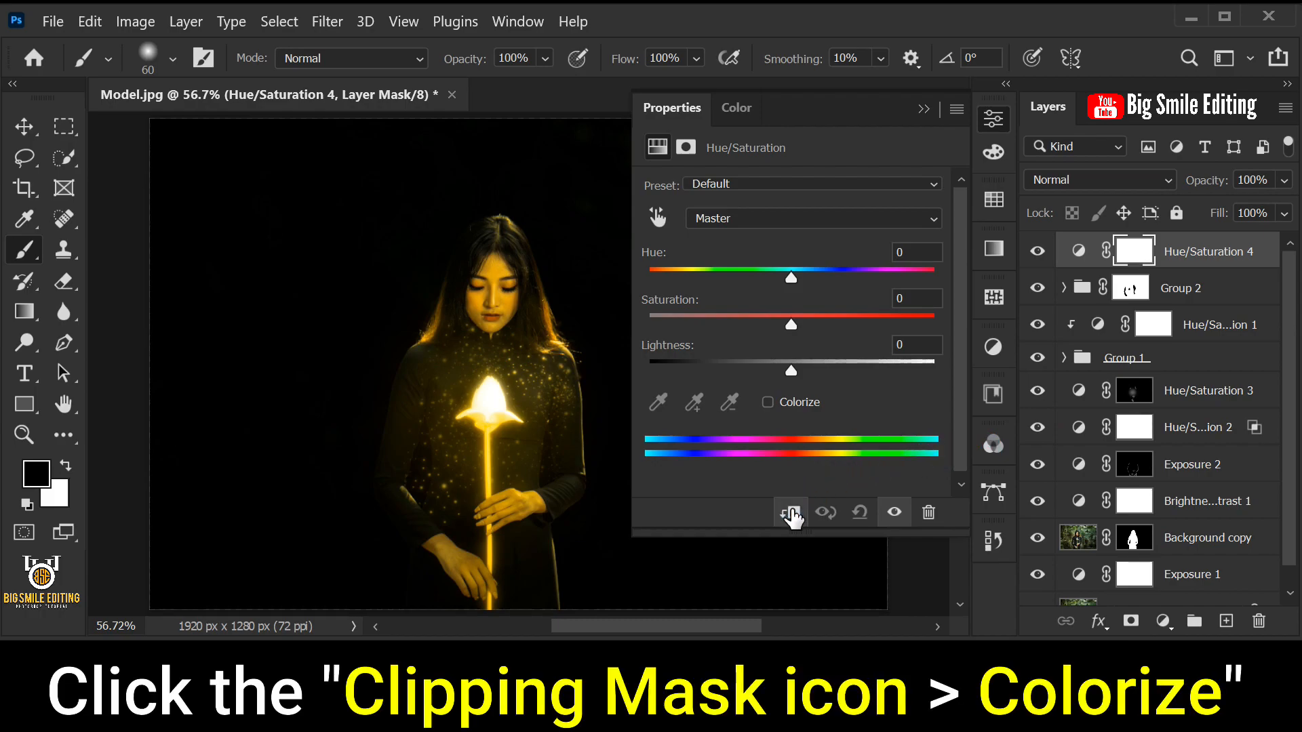
pyautogui.click(790, 512)
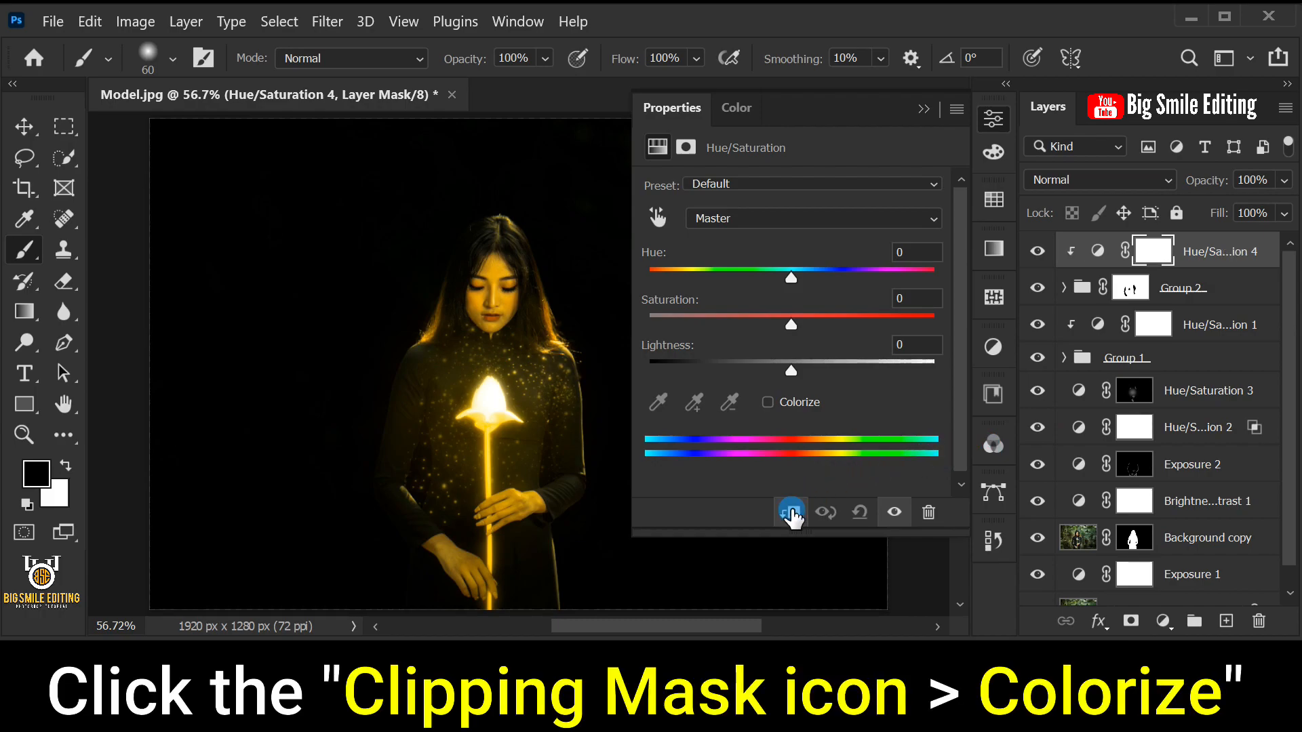
pyautogui.click(787, 403)
pyautogui.moveTo(649, 277); pyautogui.dragTo(692, 277)
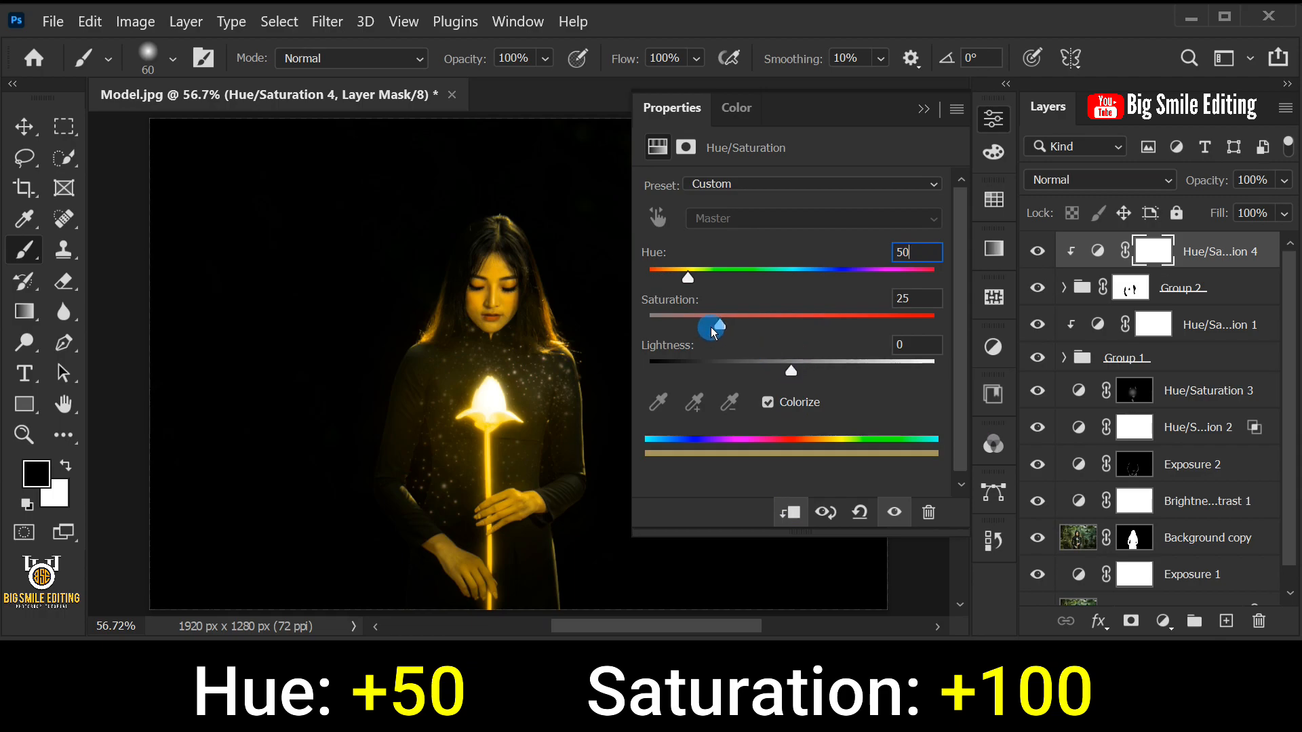
pyautogui.moveTo(788, 328); pyautogui.dragTo(946, 332)
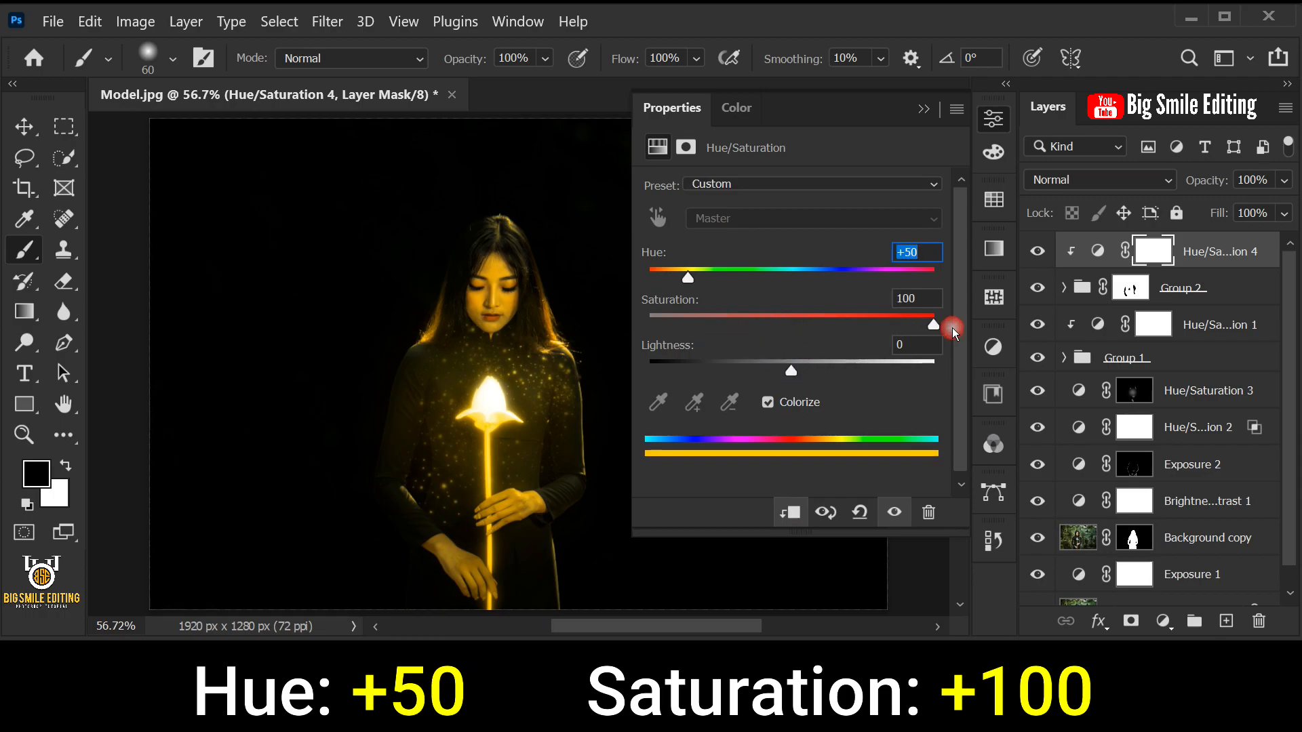
pyautogui.click(925, 109)
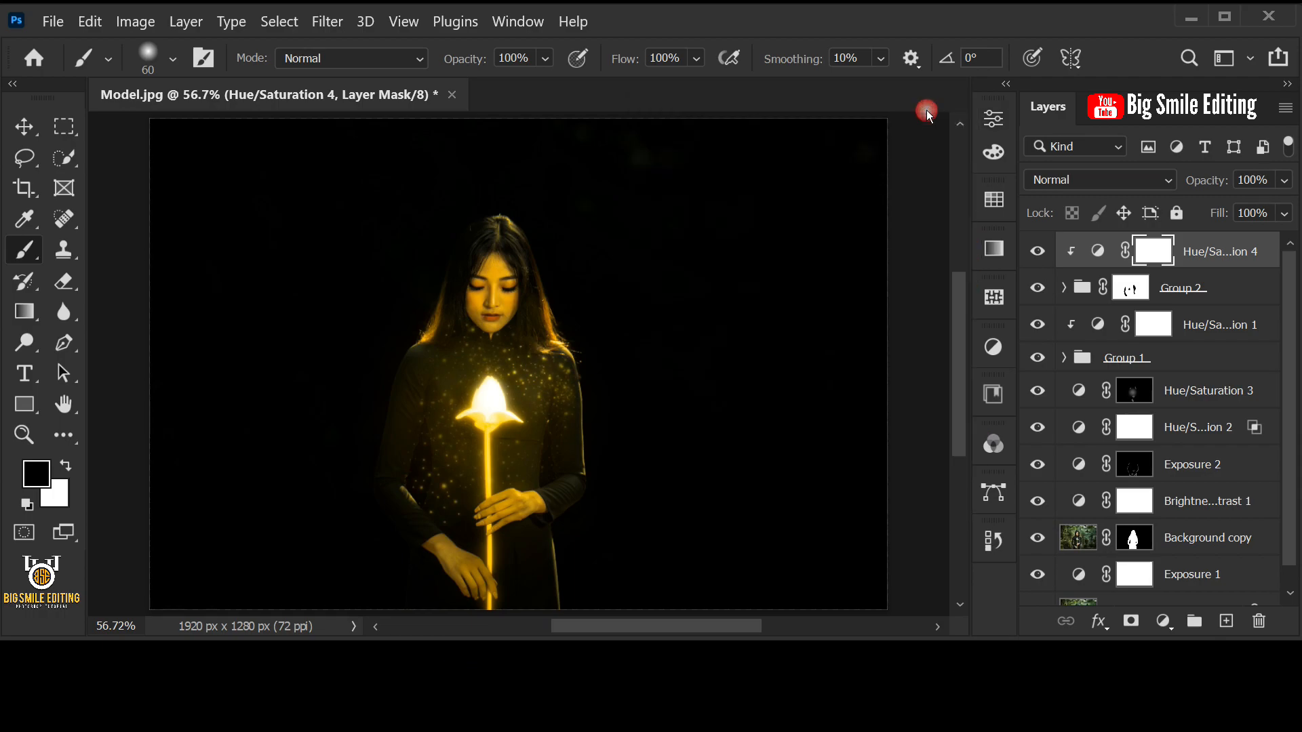